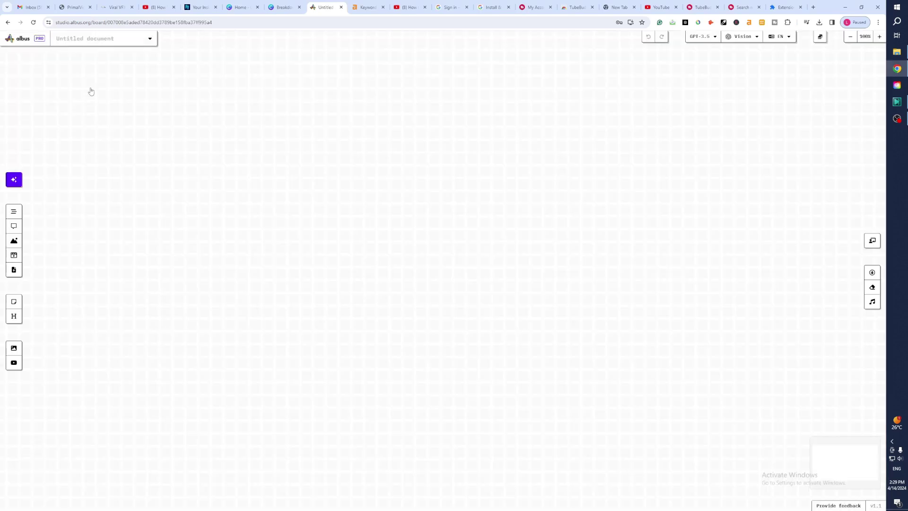
Name the untitled document "Albus Review"
{"action": "left_click", "coordinate": [82, 38]}
{"action": "type", "text": "Albus Review"}
Generate a topic breakdown for "blogging" and expand its "Monetizing your blog" subtopic into a card
{"action": "left_click", "coordinate": [14, 214]}
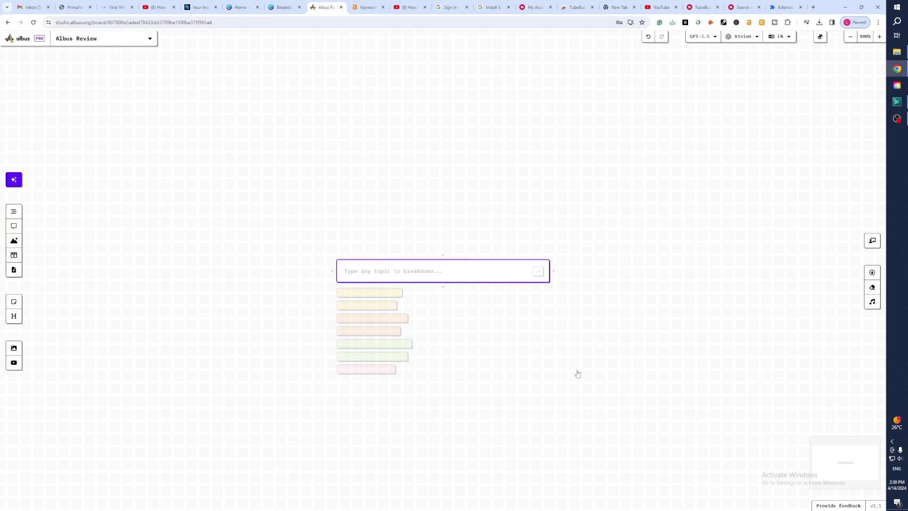
{"action": "scroll", "coordinate": [577, 371], "scroll_direction": "down", "scroll_amount": 1}
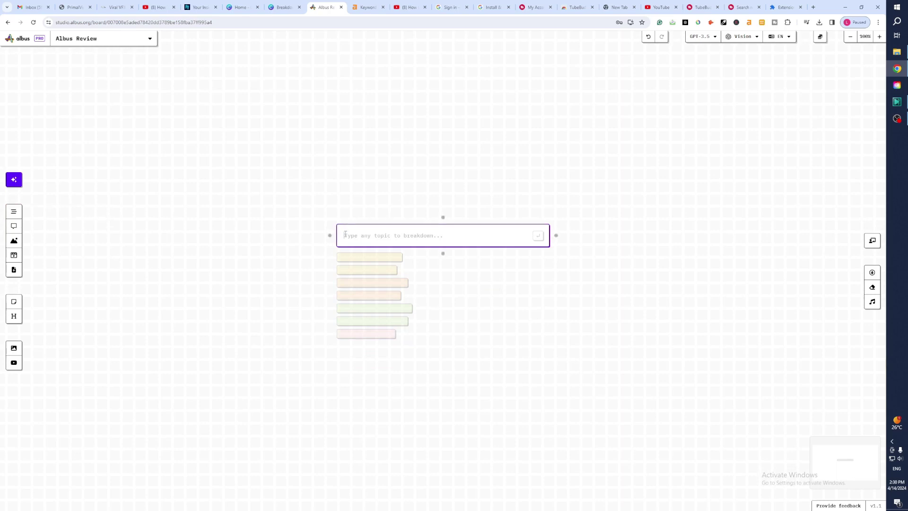
{"action": "type", "text": "61"}
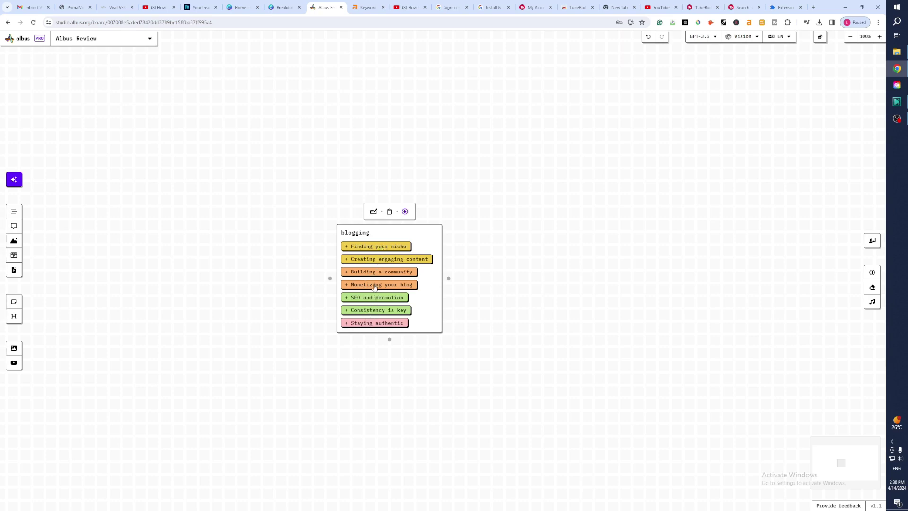
{"action": "left_click", "coordinate": [374, 286]}
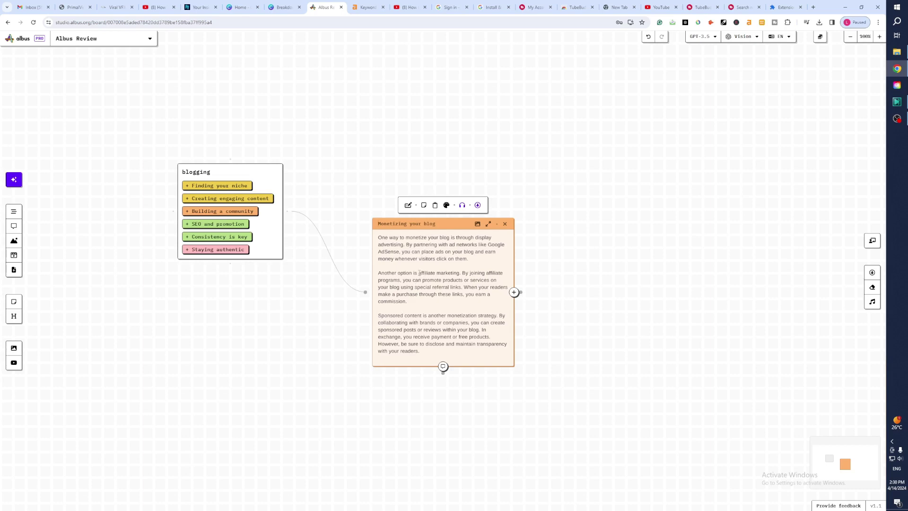
Generate a separate topic breakdown for "affiliate marketing" and delete that breakdown from the board
{"action": "left_click_drag", "start_coordinate": [419, 273], "coordinate": [462, 274]}
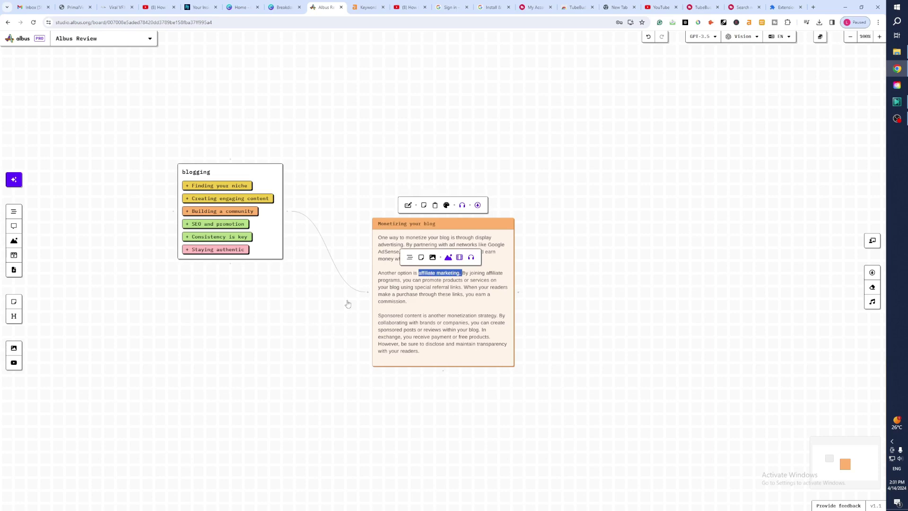
{"action": "left_click", "coordinate": [15, 213]}
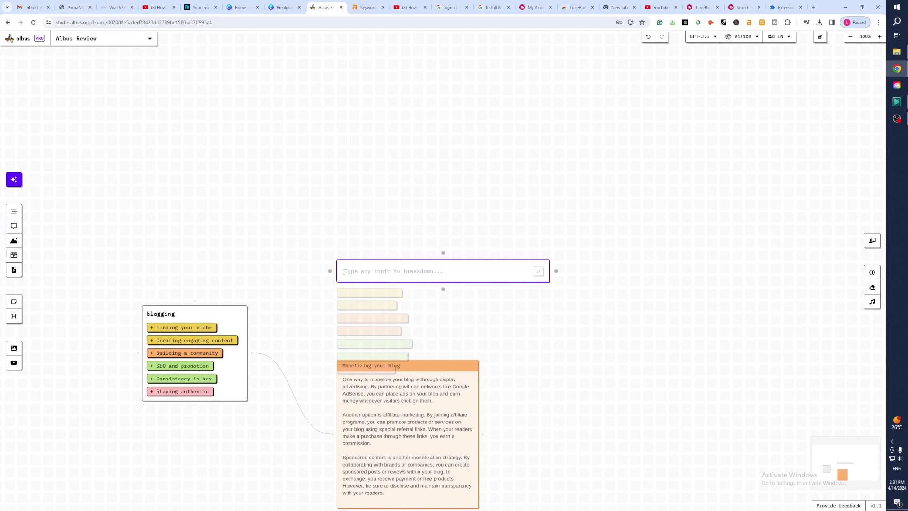
{"action": "type", "text": "affiliate marketing"}
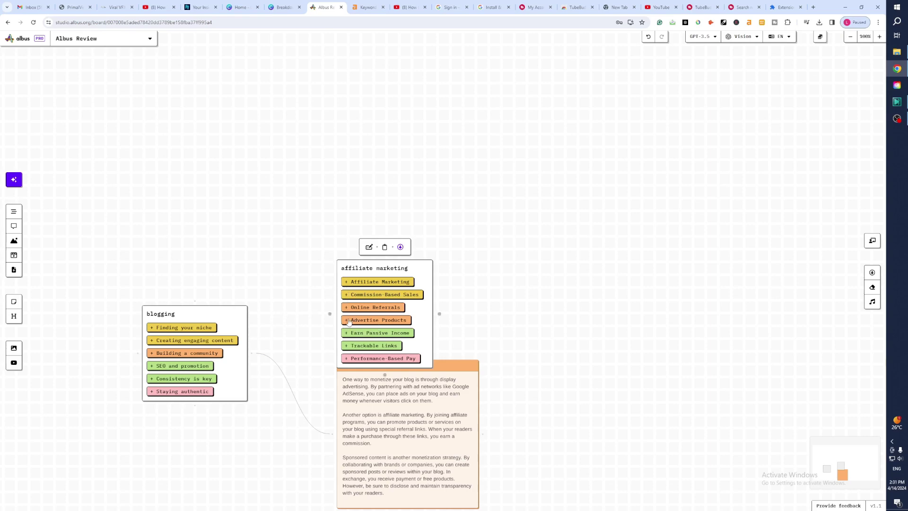
{"action": "right_click", "coordinate": [415, 309]}
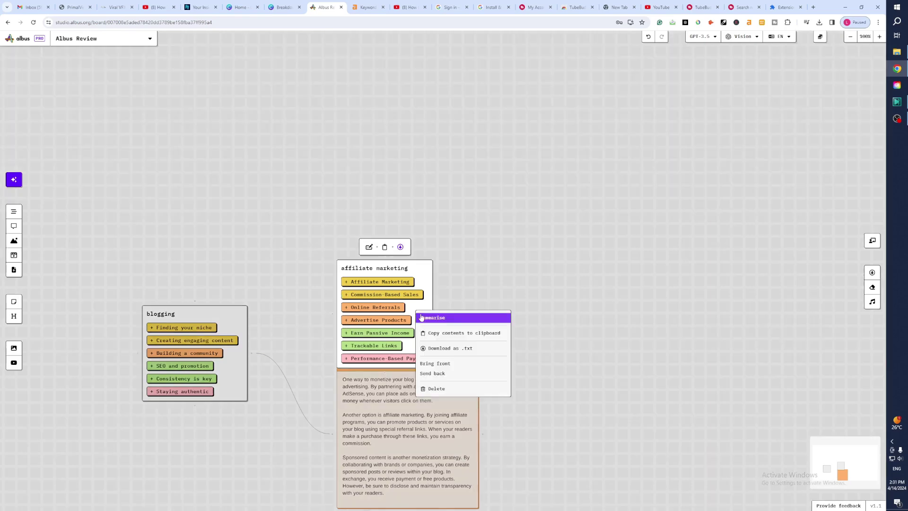
{"action": "left_click", "coordinate": [435, 388]}
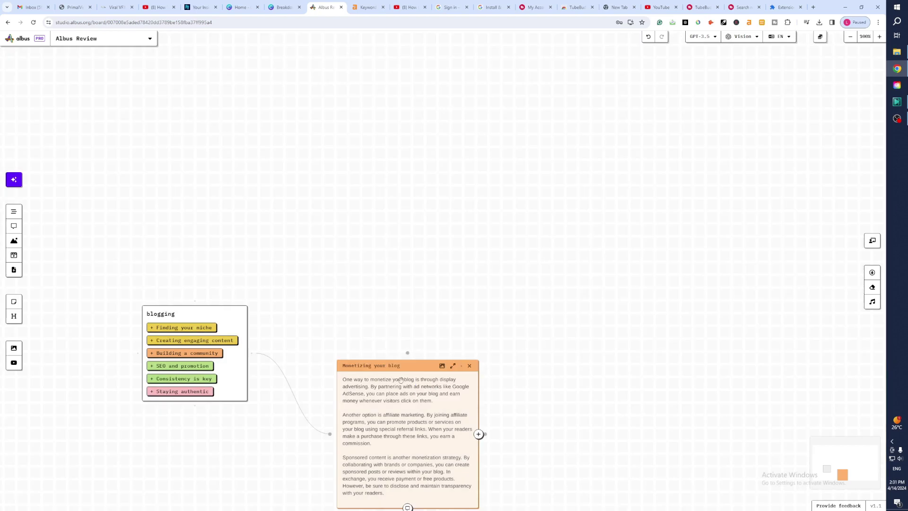
Summarise the "Monetizing your blog" card and turn its text into a sticky note
{"action": "scroll", "coordinate": [464, 339], "scroll_direction": "down", "scroll_amount": 3}
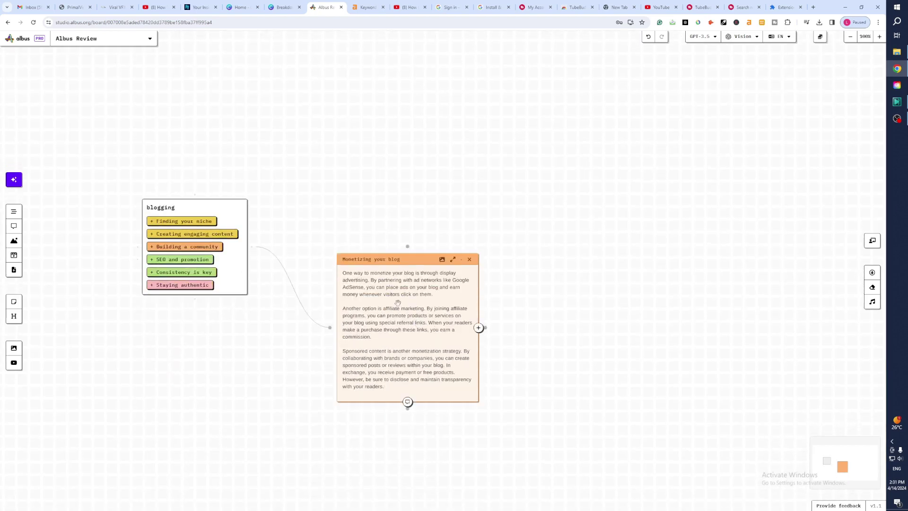
{"action": "left_click", "coordinate": [397, 299]}
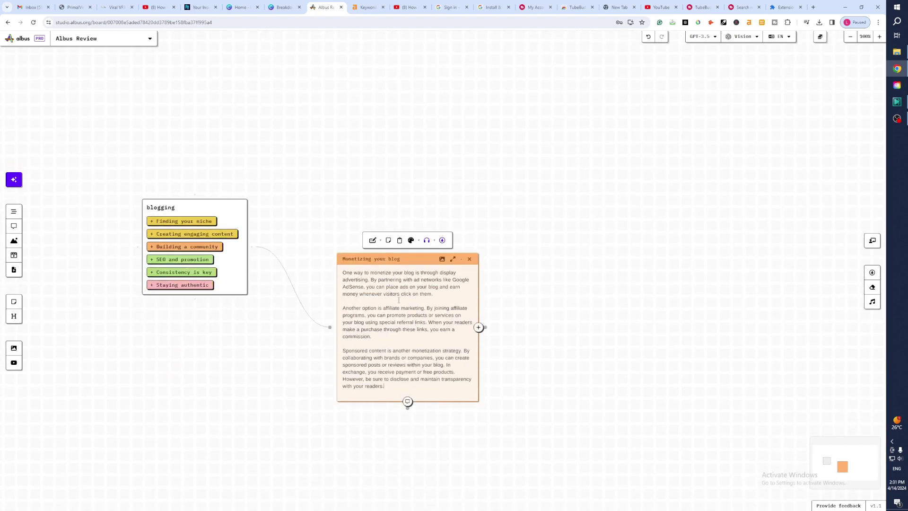
{"action": "left_click", "coordinate": [372, 240]}
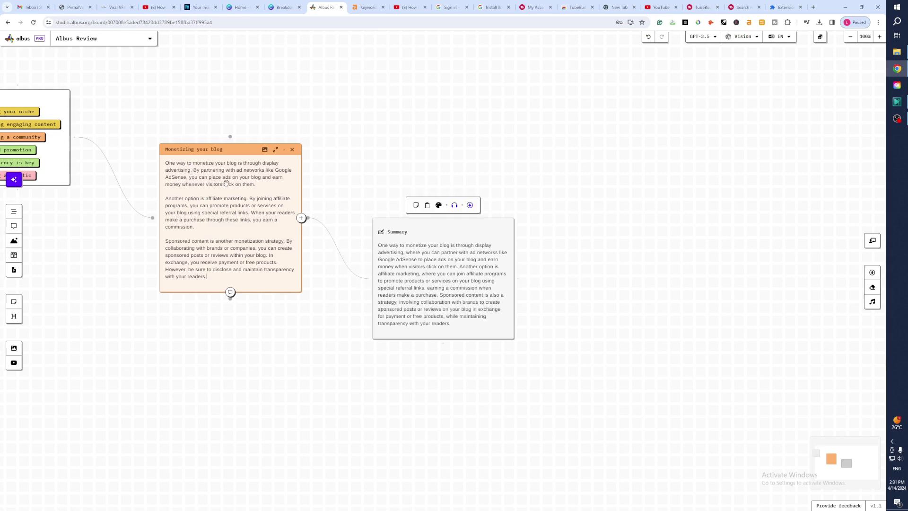
{"action": "left_click", "coordinate": [209, 162]}
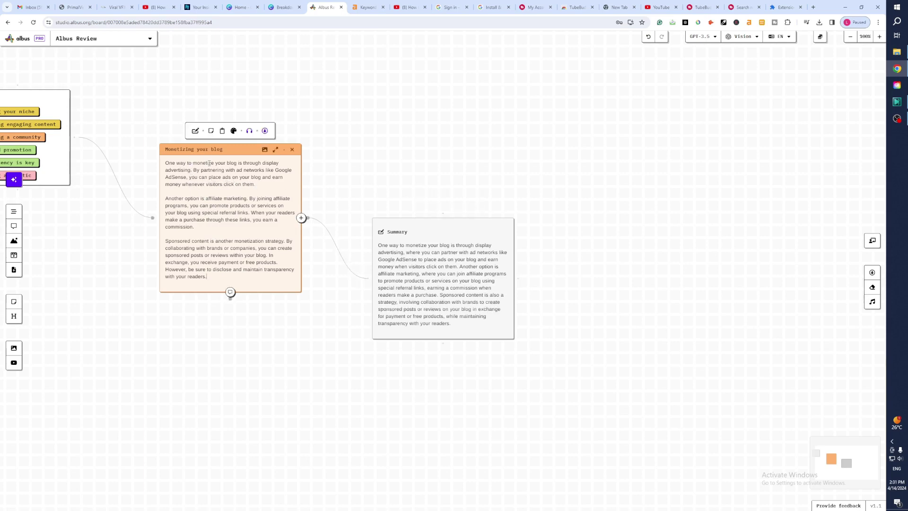
{"action": "left_click", "coordinate": [211, 131]}
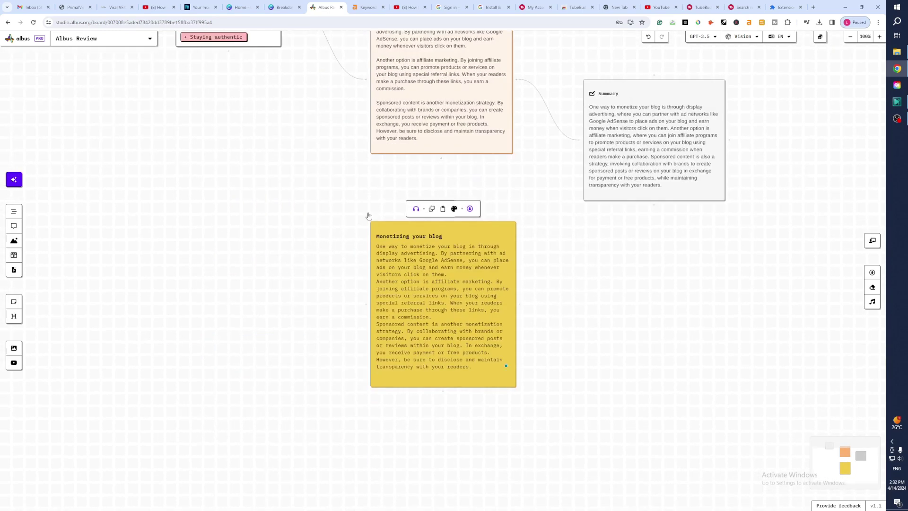
Insert the paragraph "And the big way to do this is to create your own website." after the sticky note's display advertising paragraph
{"action": "scroll", "coordinate": [542, 306], "scroll_direction": "up", "scroll_amount": 1}
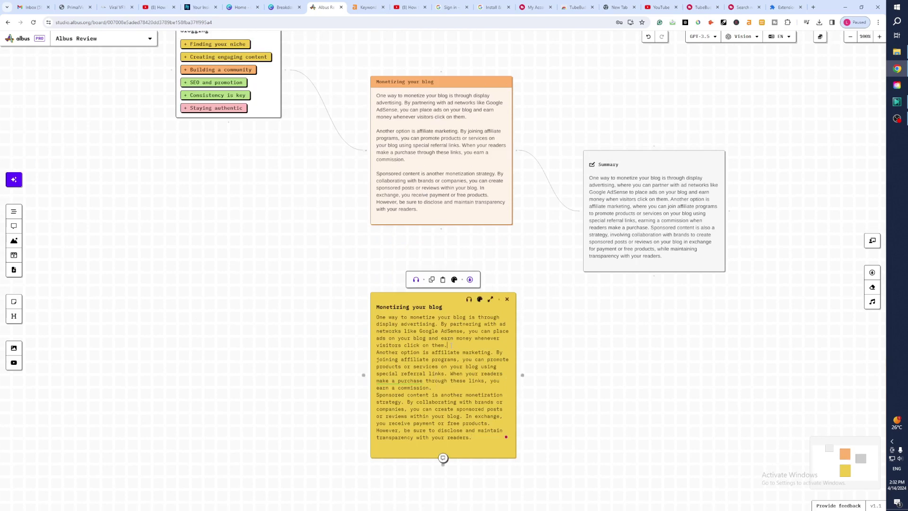
{"action": "left_click", "coordinate": [456, 344]}
{"action": "key", "text": "Return"}
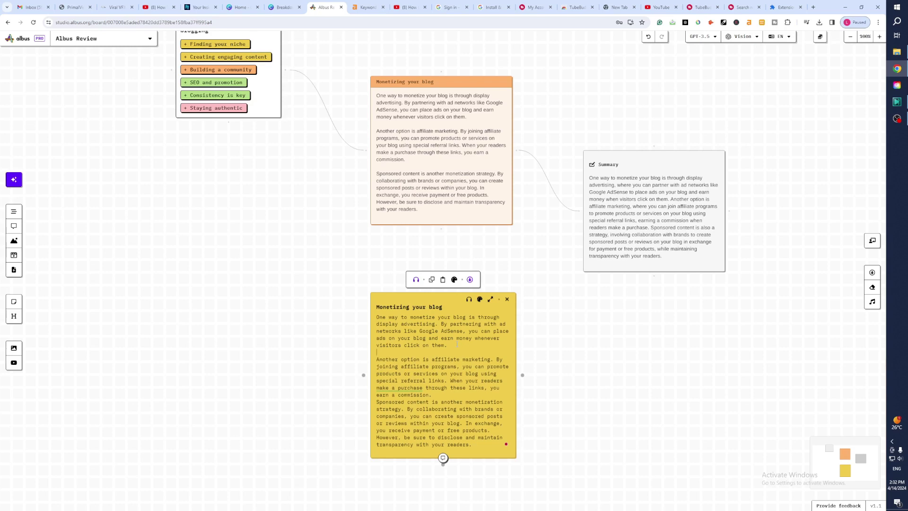
{"action": "key", "text": "Return"}
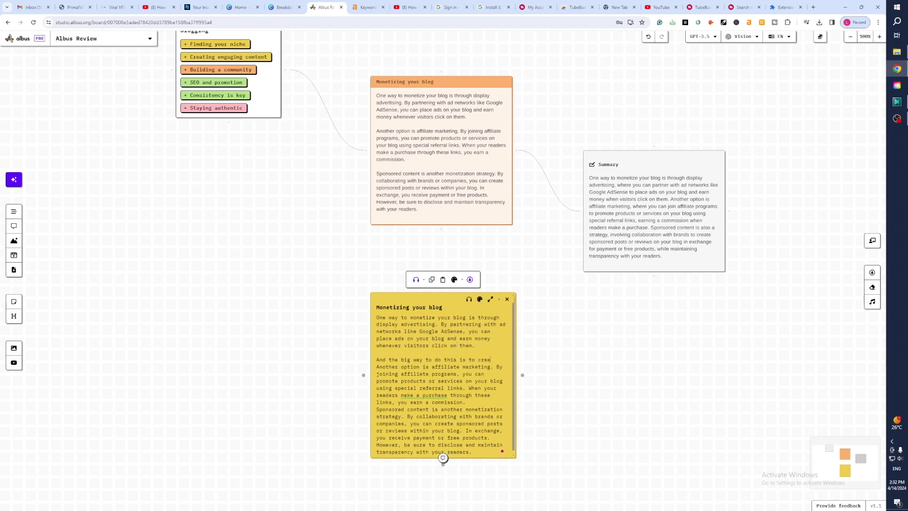
{"action": "type", "text": "ur own"}
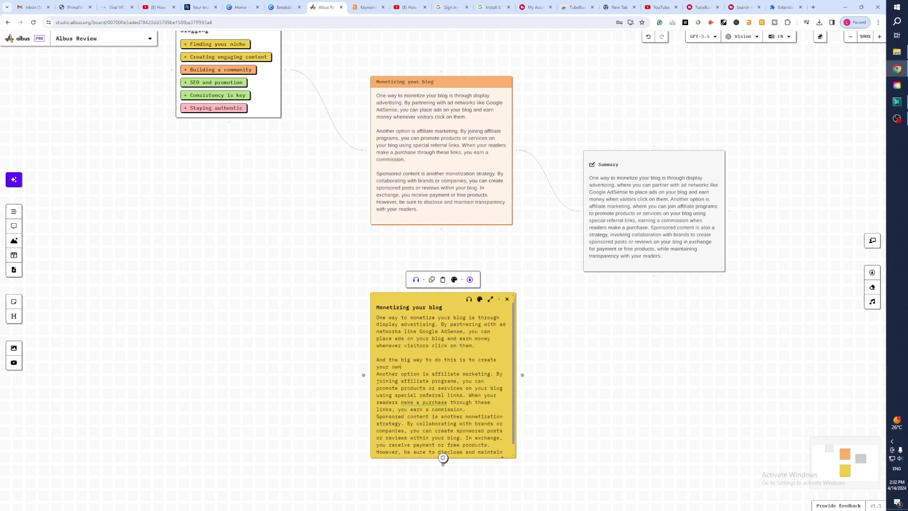
{"action": "type", "text": " website."}
{"action": "key", "text": "Return"}
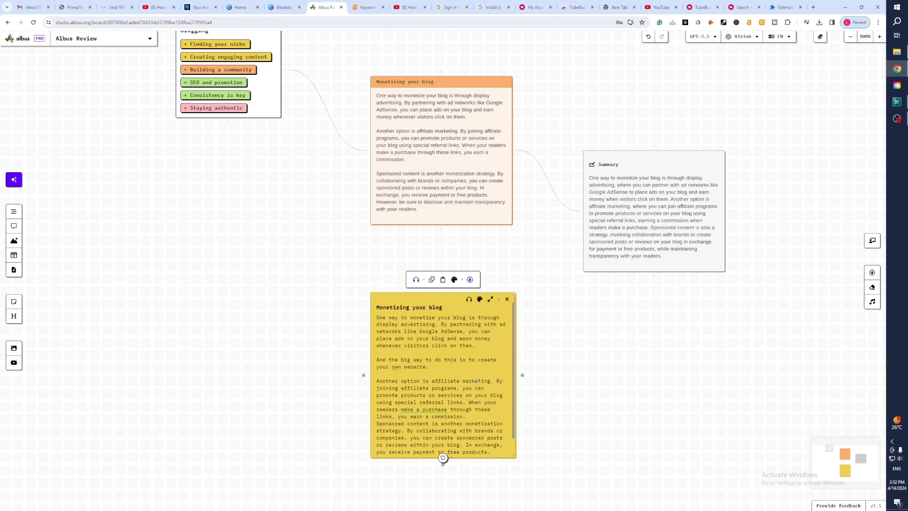
Change the colour of the original "Monetizing your blog" card to pink
{"action": "left_click", "coordinate": [428, 145]}
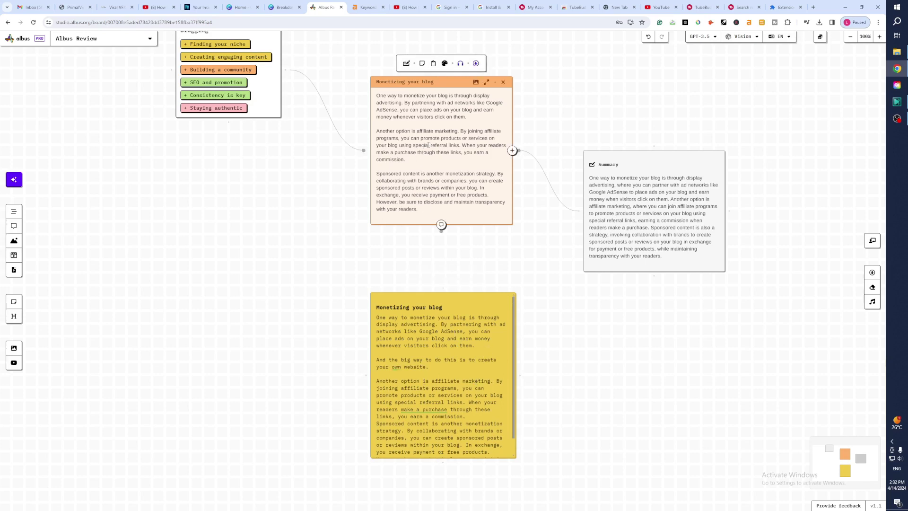
{"action": "left_click", "coordinate": [444, 63]}
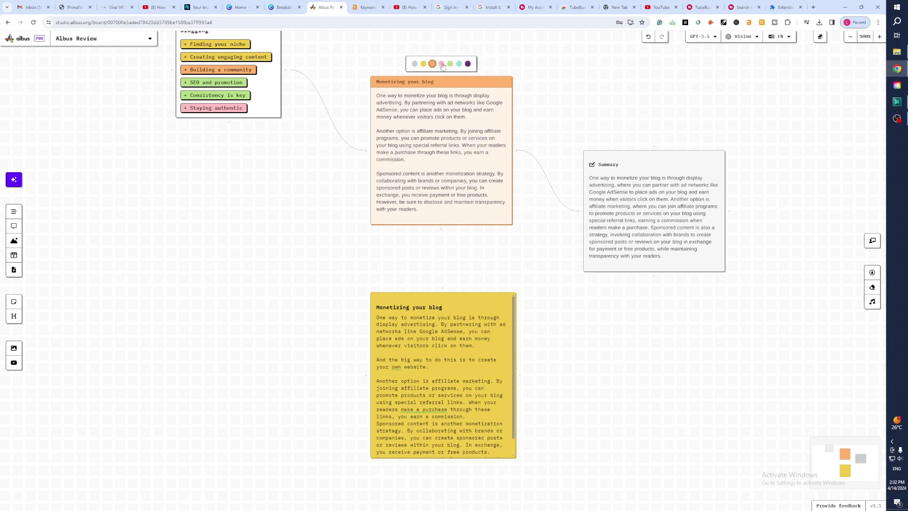
{"action": "left_click", "coordinate": [442, 64]}
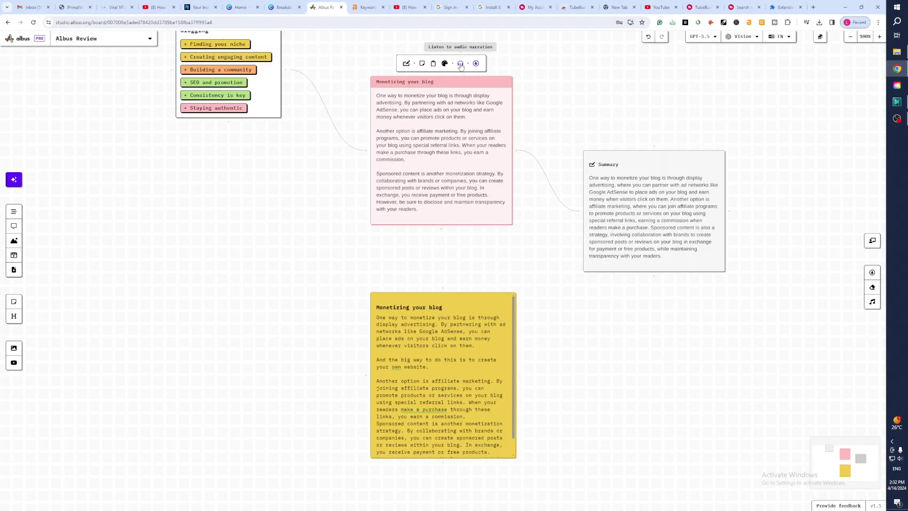
Open the audio narration options for the pink card and browse the available Standard voices
{"action": "left_click", "coordinate": [461, 65]}
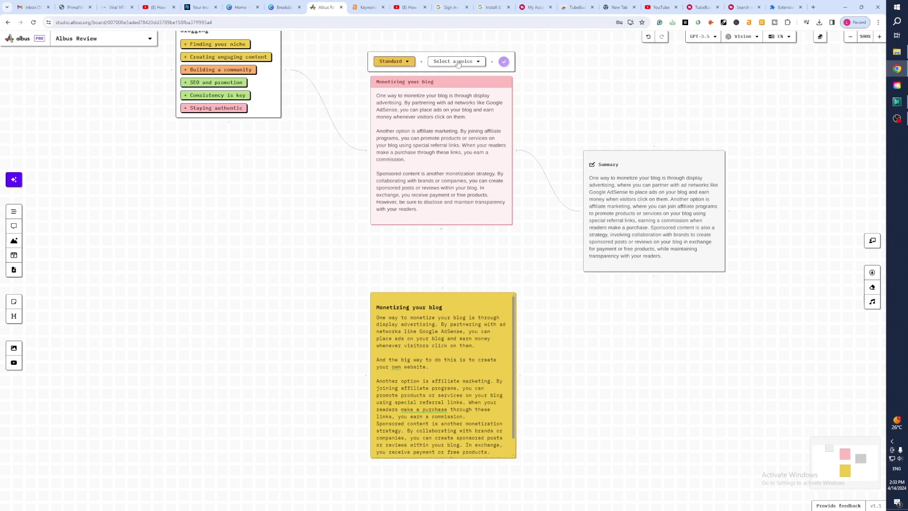
{"action": "left_click", "coordinate": [477, 61]}
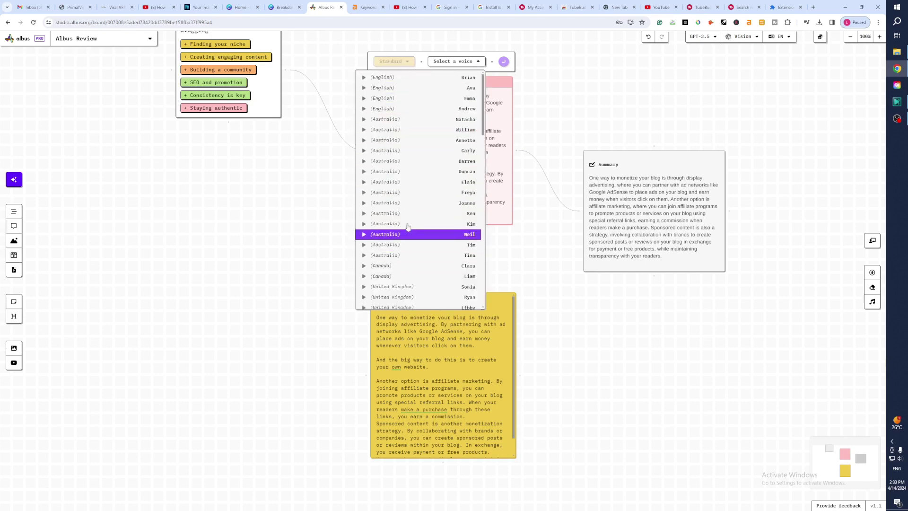
{"action": "scroll", "coordinate": [416, 244], "scroll_direction": "down", "scroll_amount": 15}
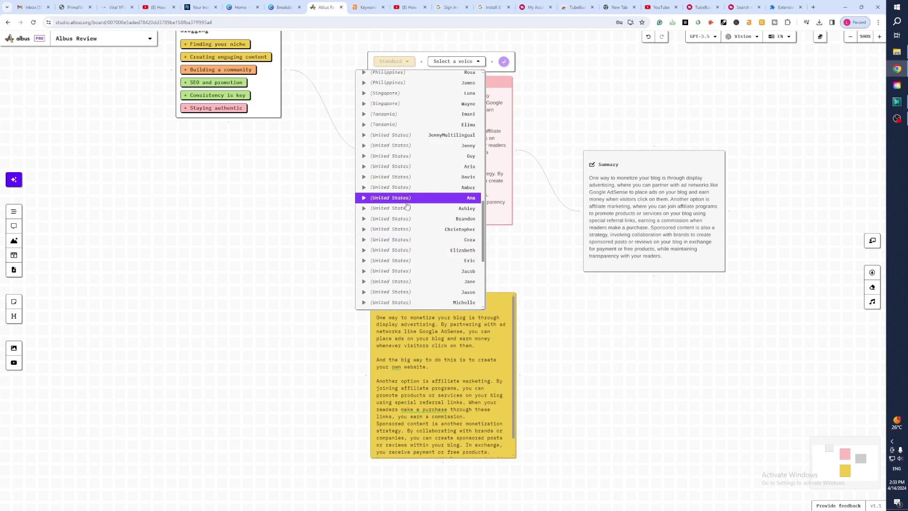
{"action": "scroll", "coordinate": [407, 208], "scroll_direction": "up", "scroll_amount": 1}
{"action": "scroll", "coordinate": [410, 222], "scroll_direction": "down", "scroll_amount": 5}
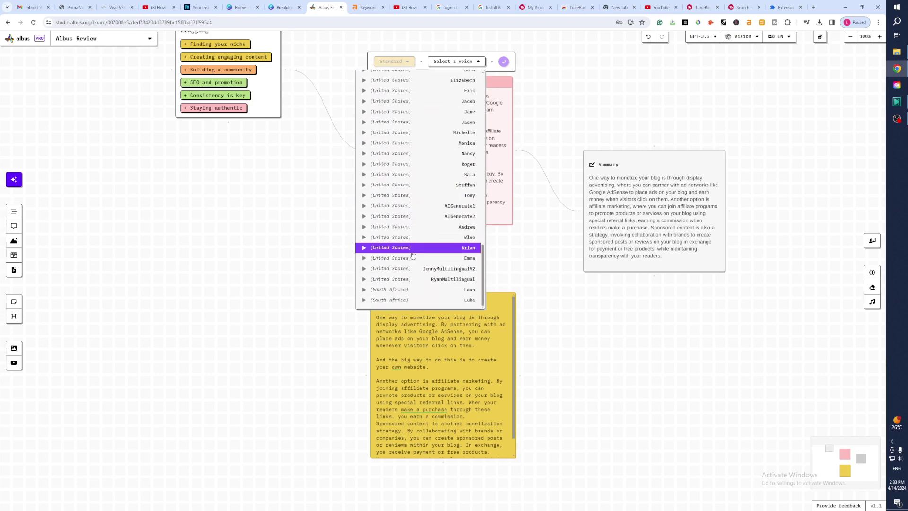
{"action": "scroll", "coordinate": [422, 198], "scroll_direction": "up", "scroll_amount": 5}
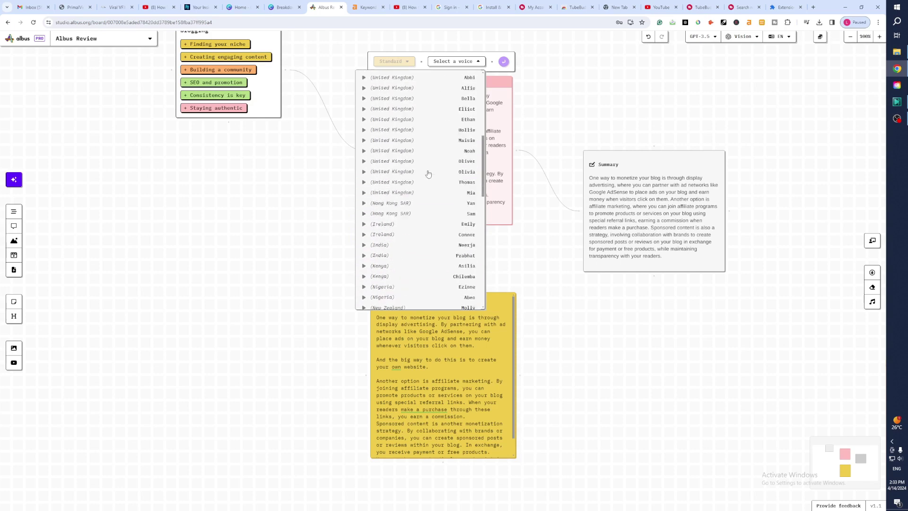
{"action": "scroll", "coordinate": [426, 175], "scroll_direction": "up", "scroll_amount": 5}
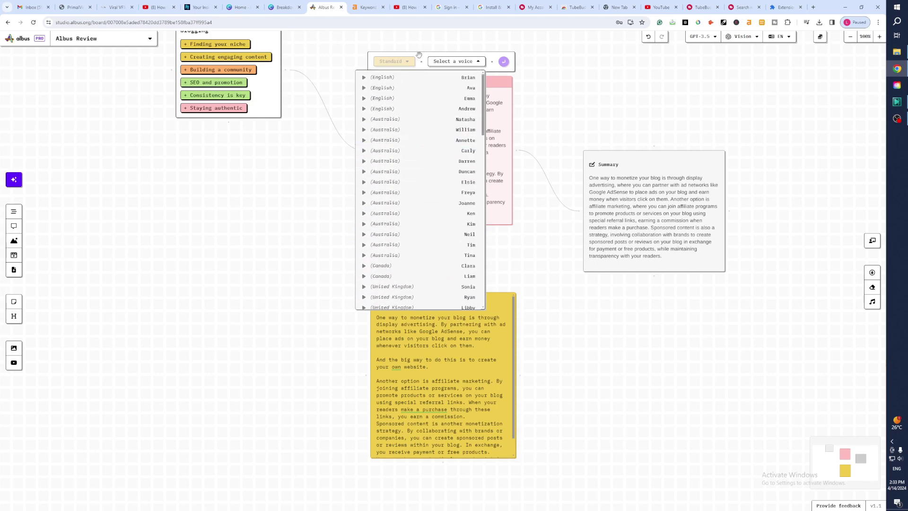
Generate an audio narration of the pink card using Advanced voices, the Storyteller tone and the Paddington voice
{"action": "left_click", "coordinate": [407, 64]}
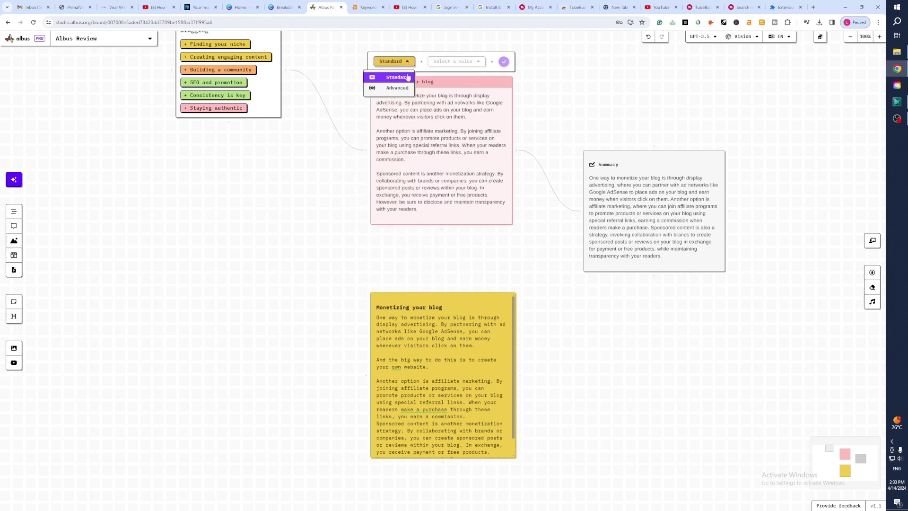
{"action": "left_click", "coordinate": [396, 88]}
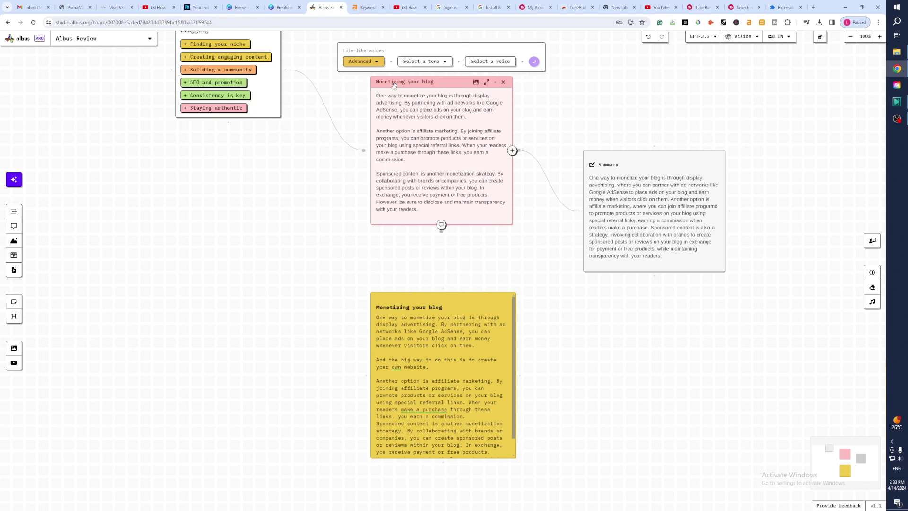
{"action": "left_click", "coordinate": [445, 62]}
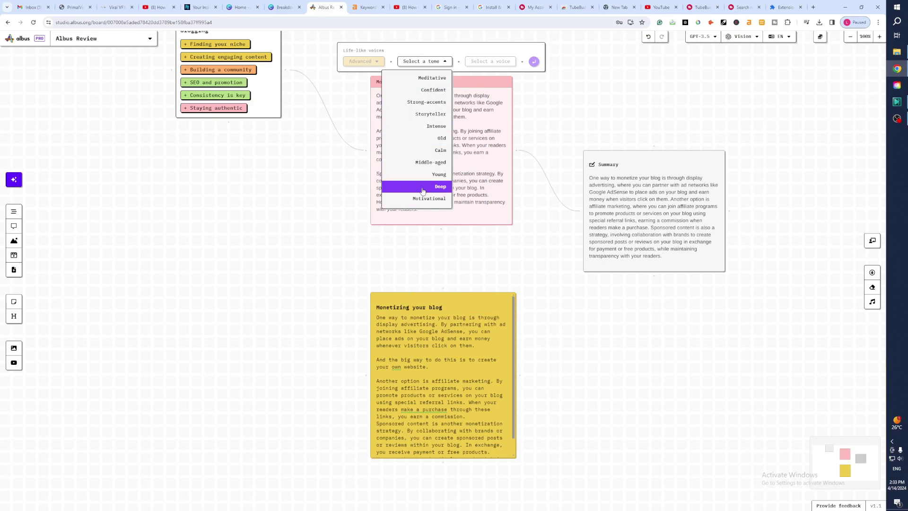
{"action": "left_click", "coordinate": [431, 115]}
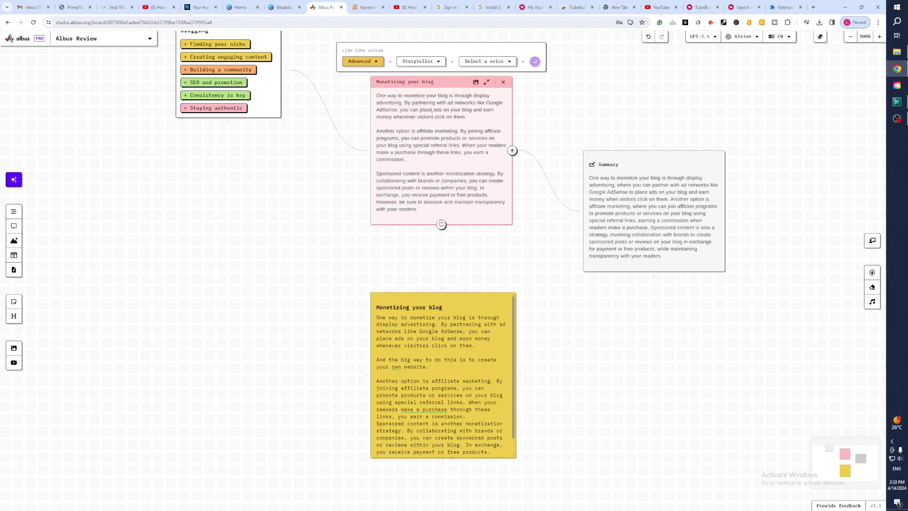
{"action": "left_click", "coordinate": [510, 62]}
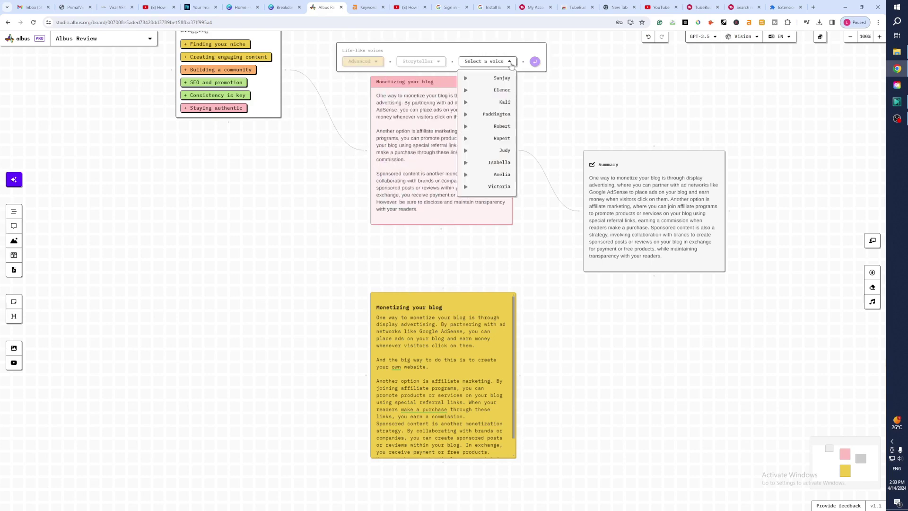
{"action": "left_click", "coordinate": [498, 115]}
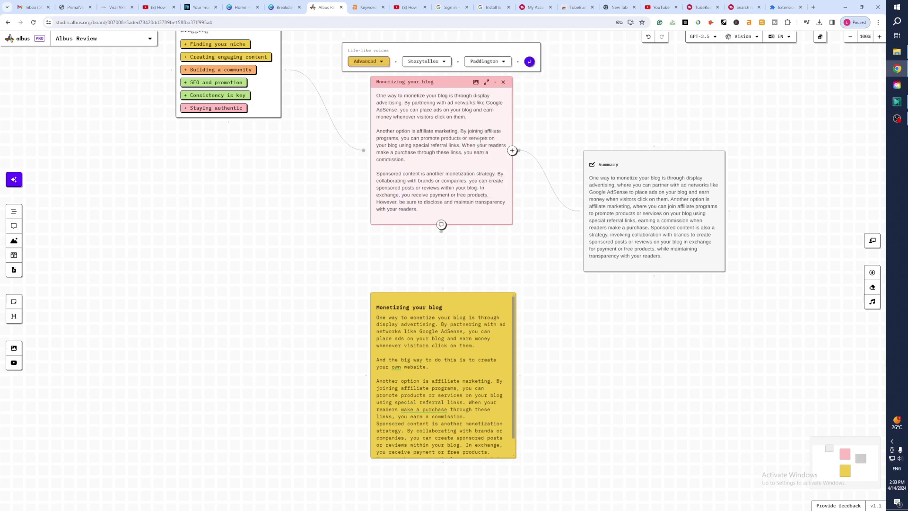
{"action": "left_click", "coordinate": [530, 63]}
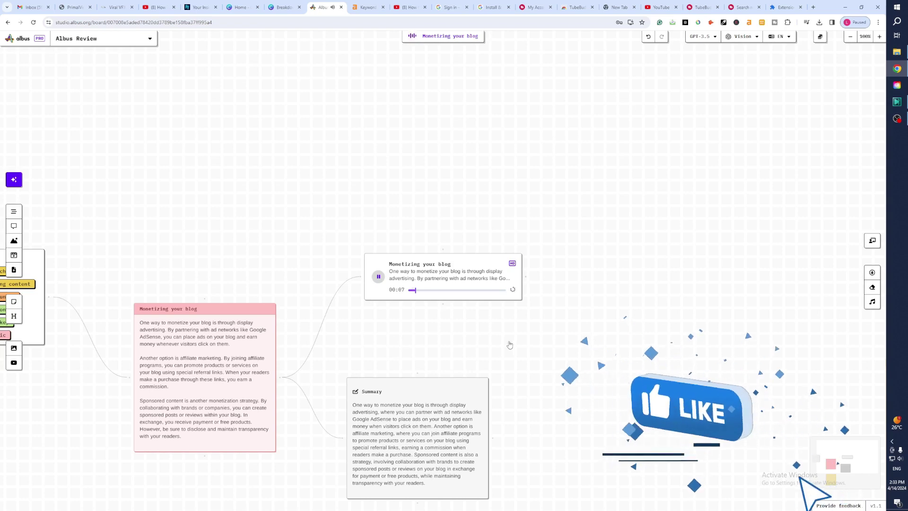
Pause the pink card's audio narration and look over the connected summary card and sticky note
{"action": "left_click", "coordinate": [378, 277]}
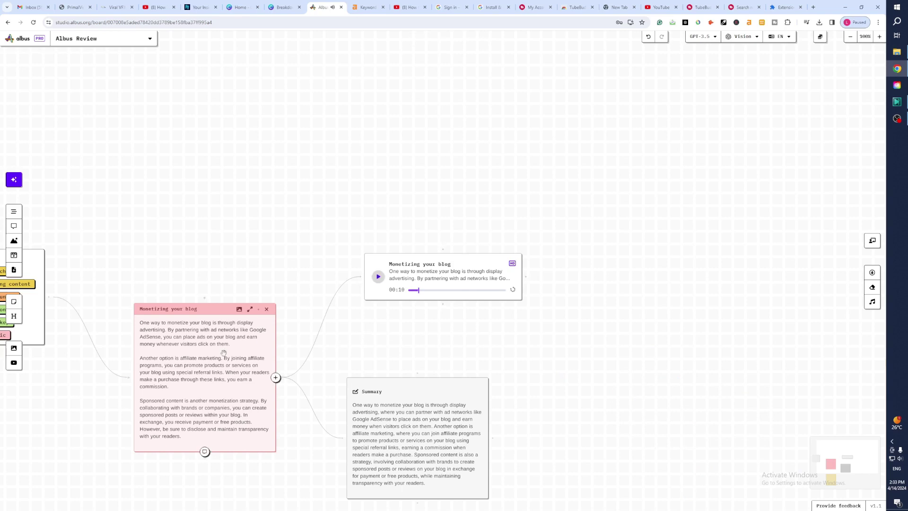
{"action": "scroll", "coordinate": [198, 383], "scroll_direction": "down", "scroll_amount": 4}
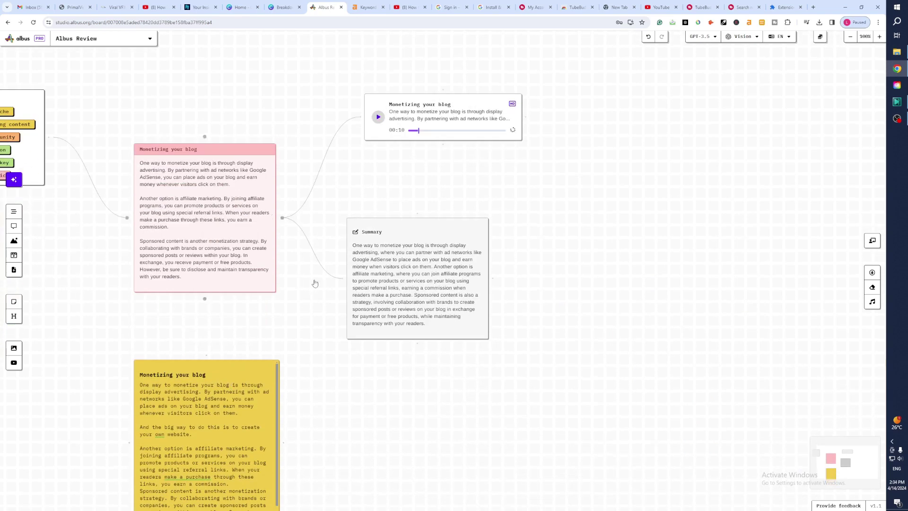
{"action": "mouse_move", "coordinate": [433, 241]}
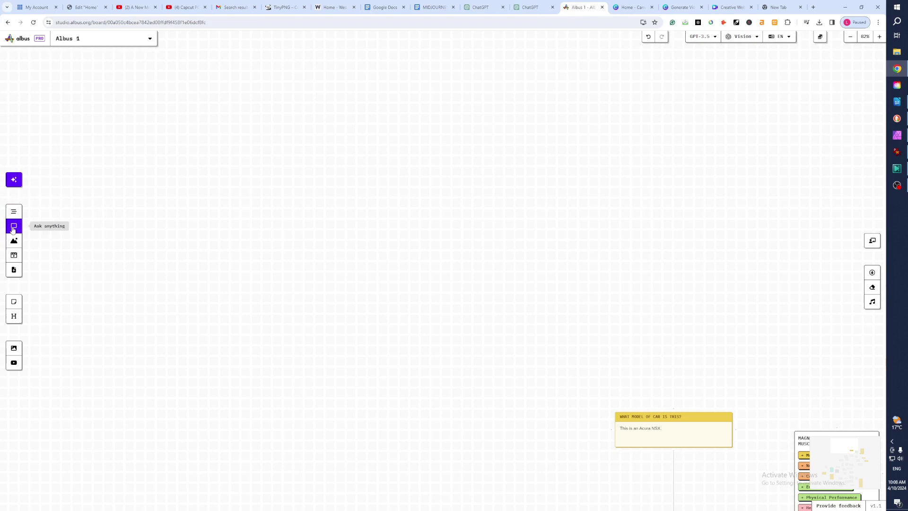
Add an Ask anything card to the Albus 1 board, enter a question and submit it
{"action": "left_click", "coordinate": [13, 228]}
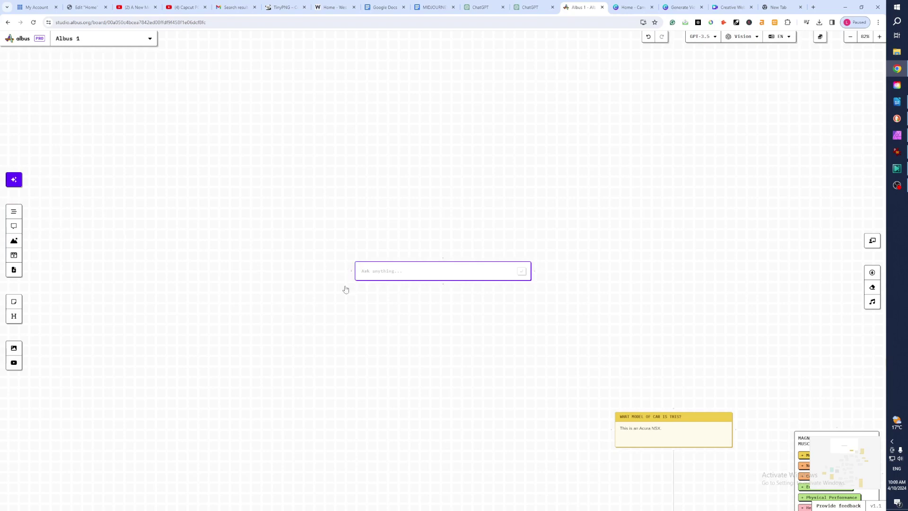
{"action": "type", "text": "wHERE"}
{"action": "key", "text": "BackSpace"}
{"action": "key", "text": "BackSpace"}
{"action": "type", "text": "w"}
{"action": "type", "text": "d is"}
{"action": "left_click", "coordinate": [521, 272]}
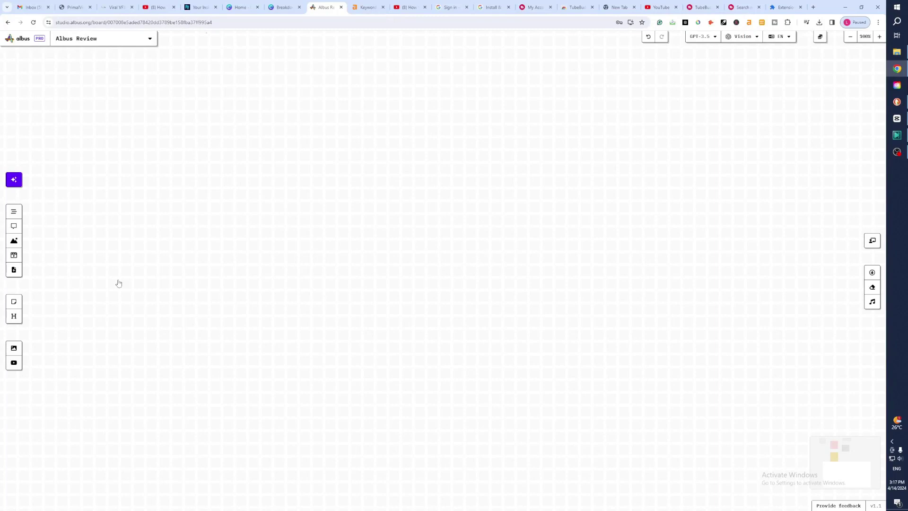
Add an image generator to the Albus Review board with the prompt "natural looking photo of a street scene with the big ben clock tower in the background"
{"action": "left_click", "coordinate": [14, 242]}
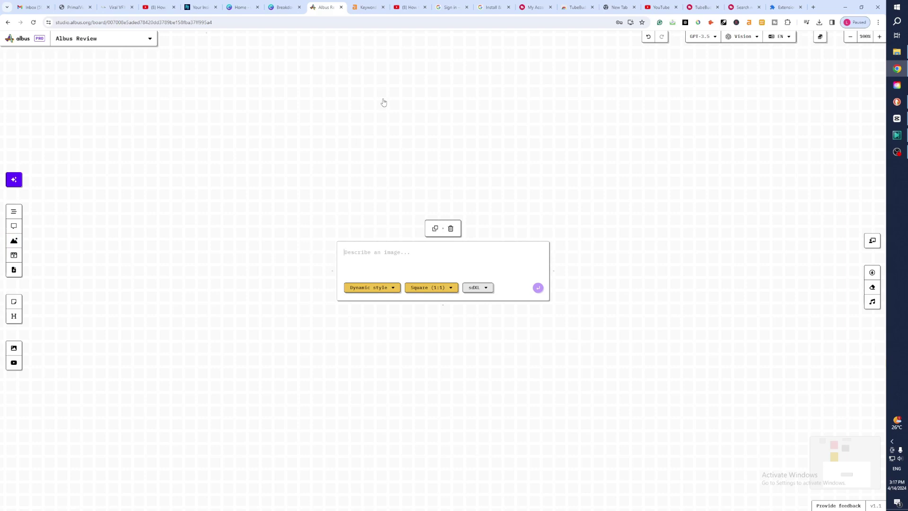
{"action": "type", "text": "na"}
{"action": "type", "text": "with the big ben clock"}
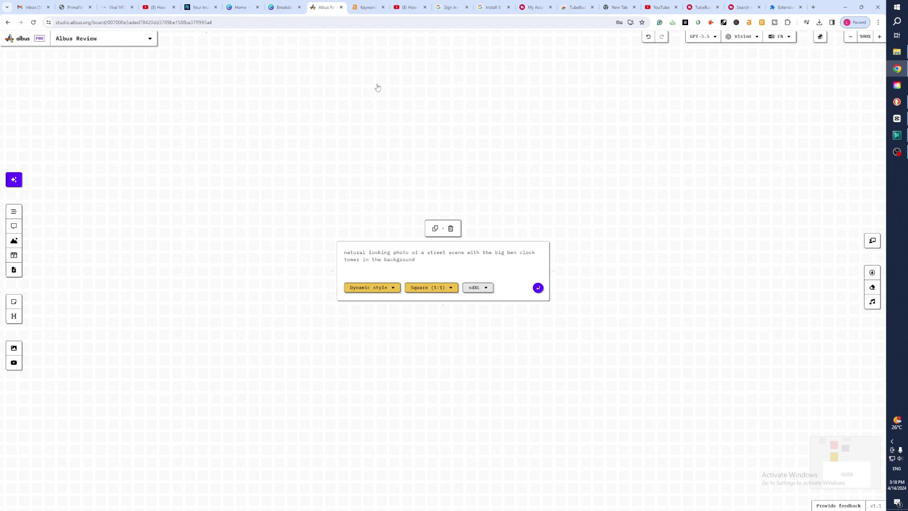
Set the image style to Cinematic stills and the format to Widescreen (7:4), and generate the image
{"action": "left_click", "coordinate": [394, 288]}
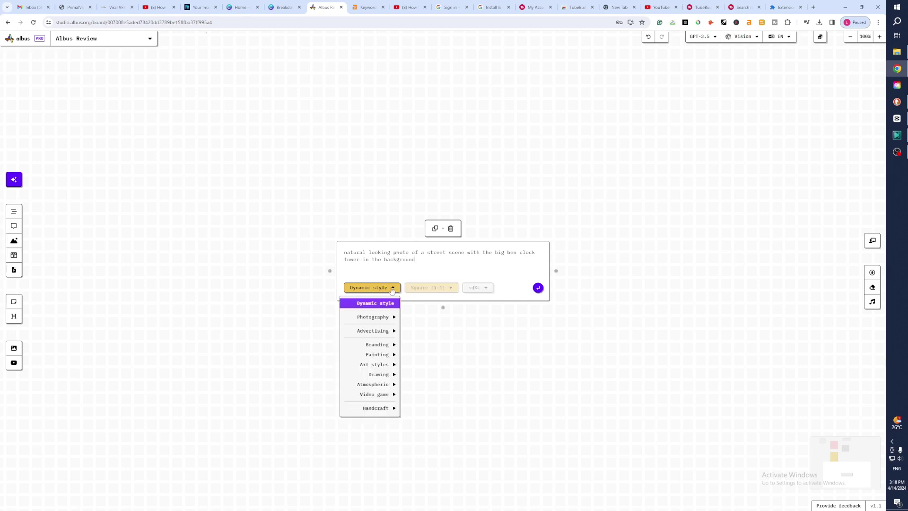
{"action": "mouse_move", "coordinate": [378, 340]}
{"action": "mouse_move", "coordinate": [376, 318]}
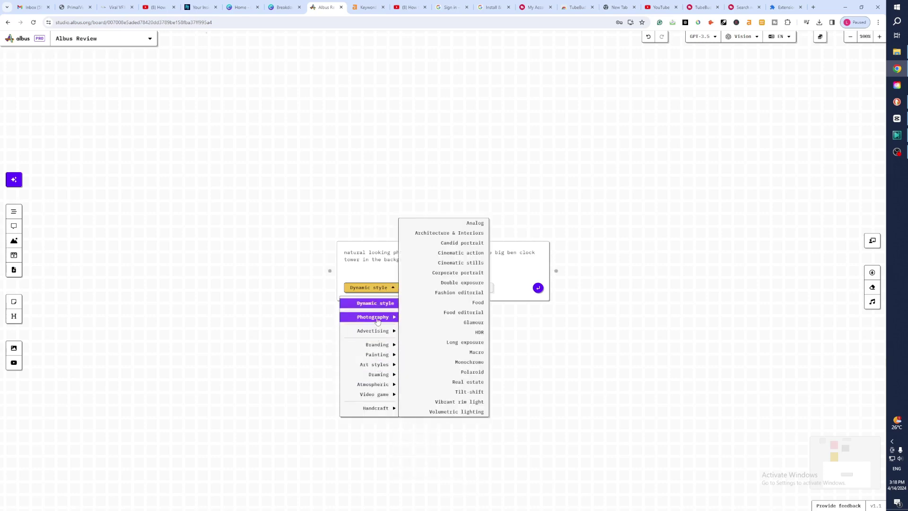
{"action": "left_click", "coordinate": [460, 268]}
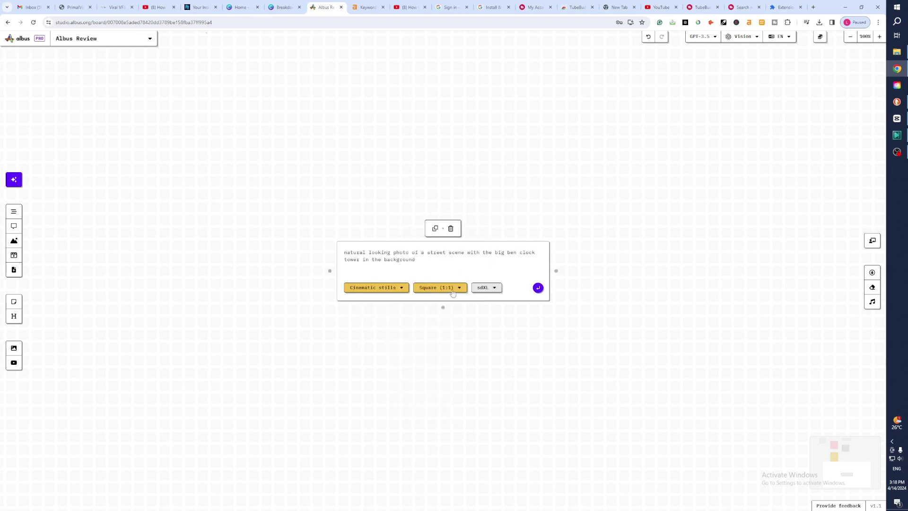
{"action": "left_click", "coordinate": [459, 289]}
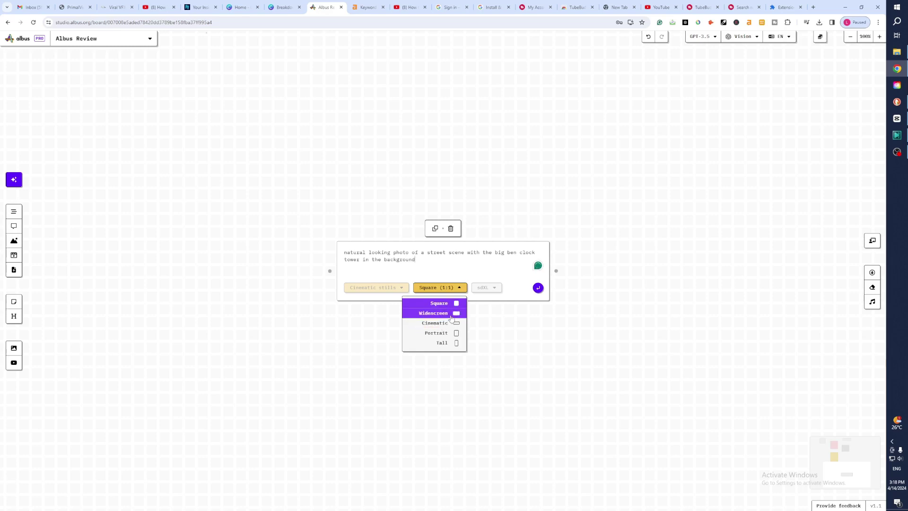
{"action": "left_click", "coordinate": [452, 316]}
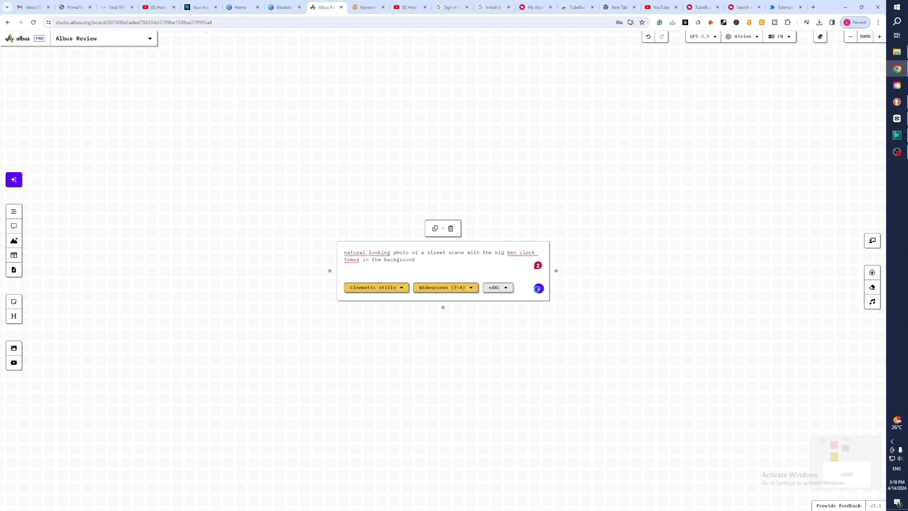
{"action": "left_click", "coordinate": [538, 288]}
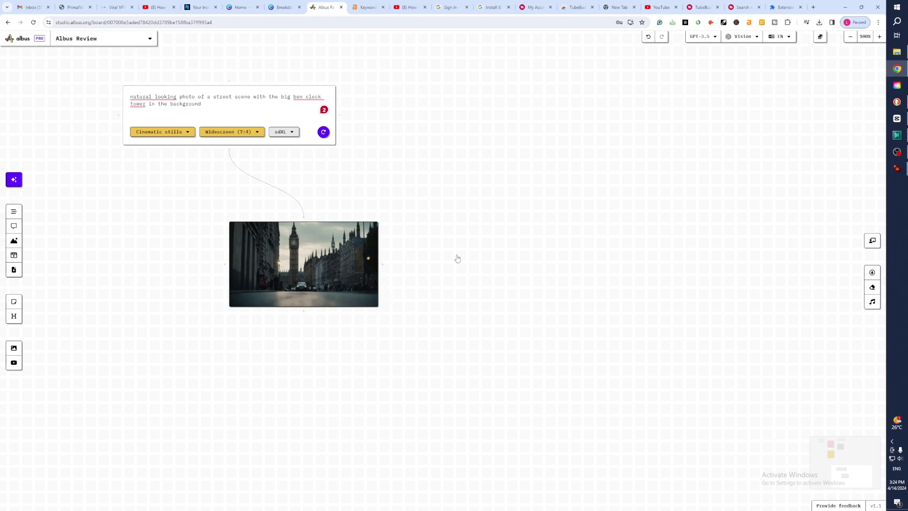
View the downloaded image0 (1).png at full size and close the viewer
{"action": "left_click", "coordinate": [819, 22]}
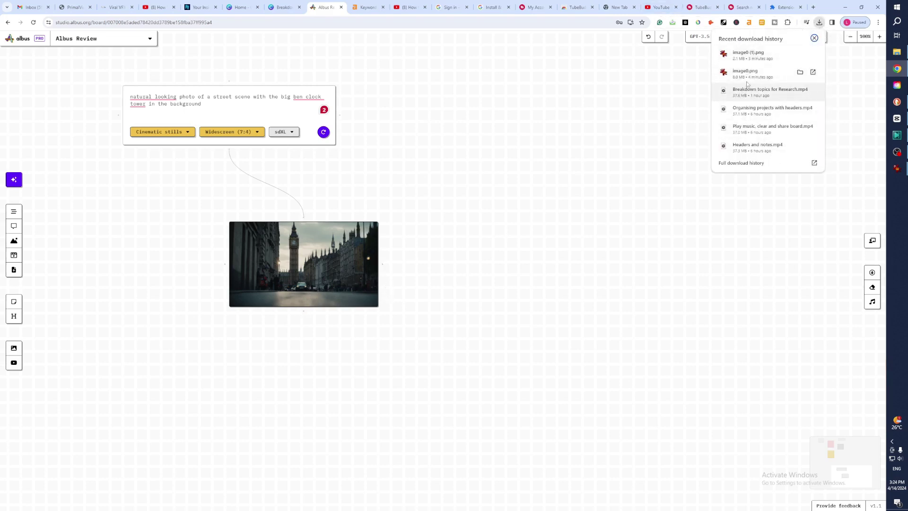
{"action": "left_click", "coordinate": [748, 56]}
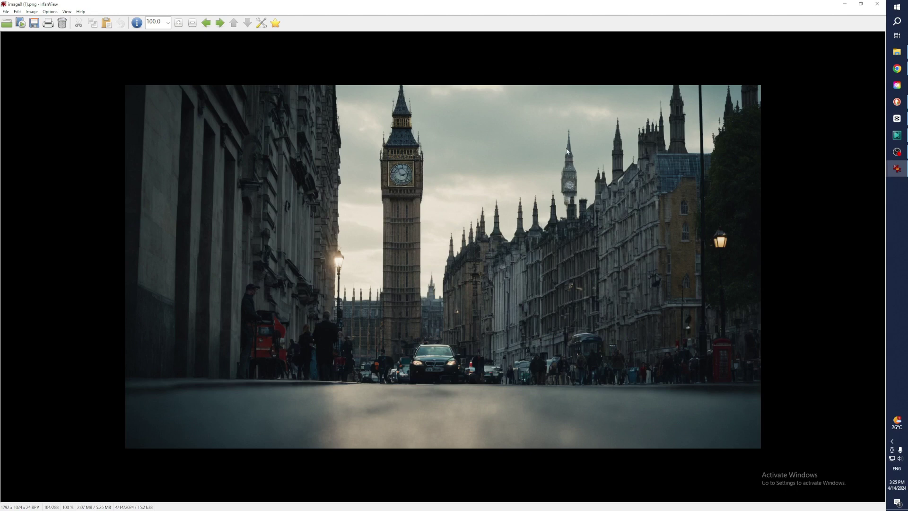
{"action": "key", "text": "Escape"}
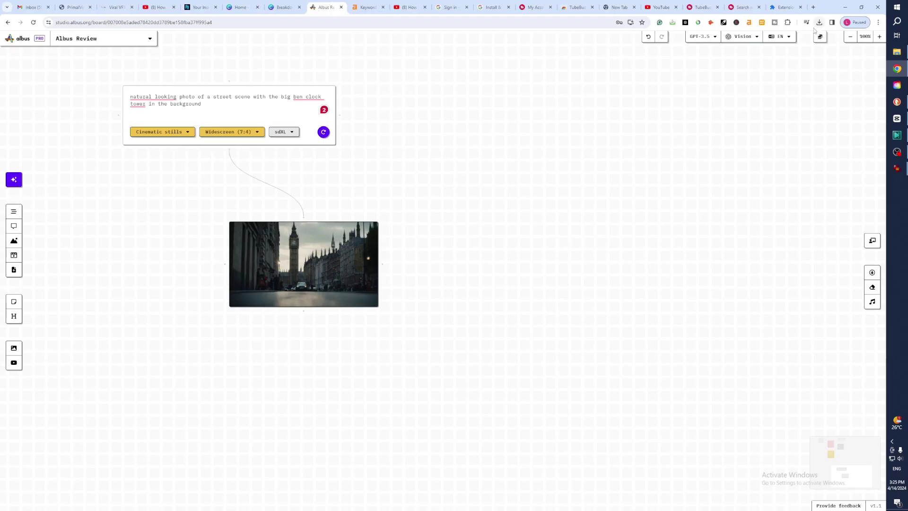
Examine the detailed file properties of image0 (1) in the Downloads folder and return to the Albus board
{"action": "left_click", "coordinate": [820, 22]}
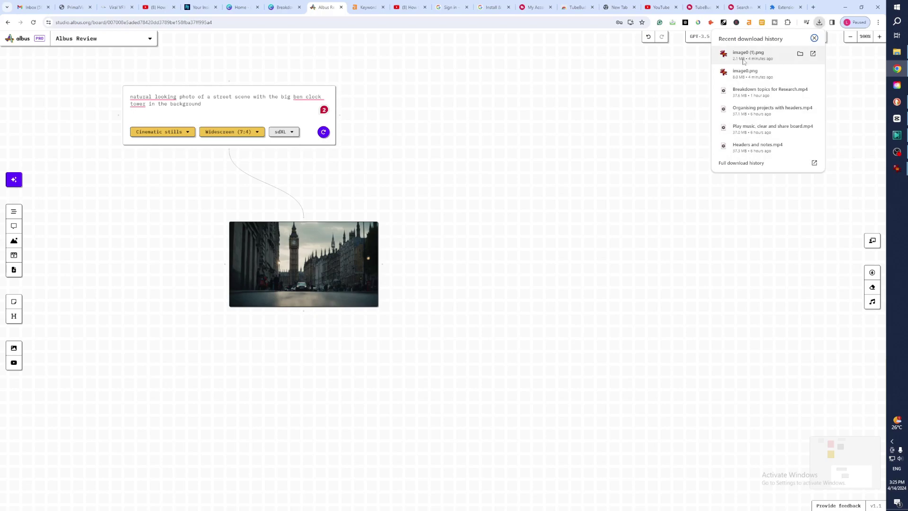
{"action": "left_click", "coordinate": [800, 72]}
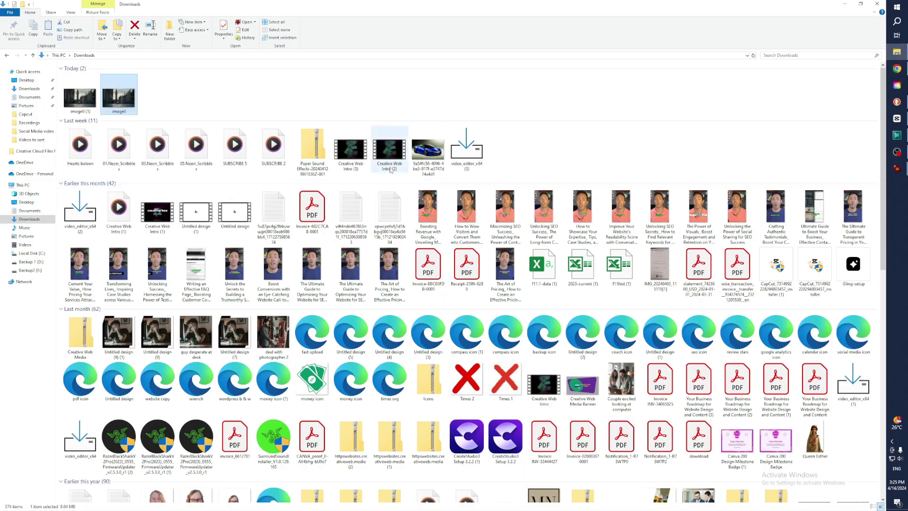
{"action": "right_click", "coordinate": [85, 105]}
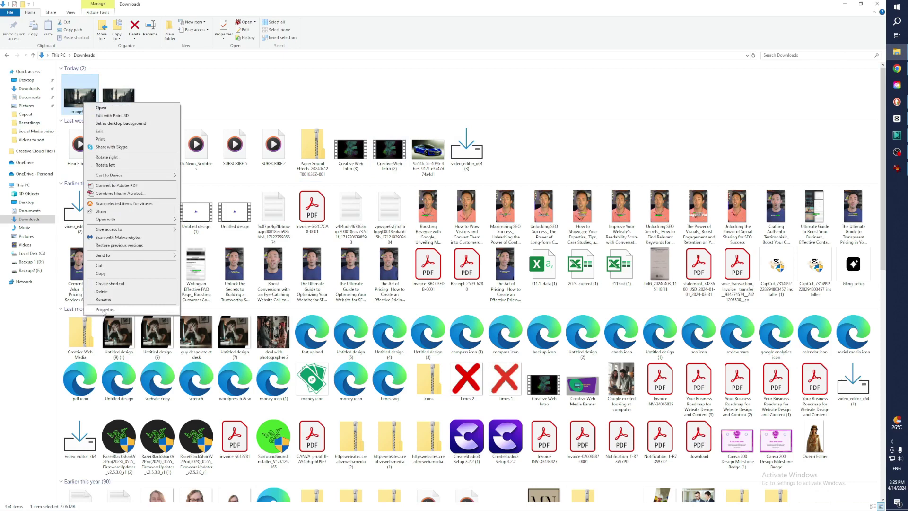
{"action": "left_click", "coordinate": [105, 310]}
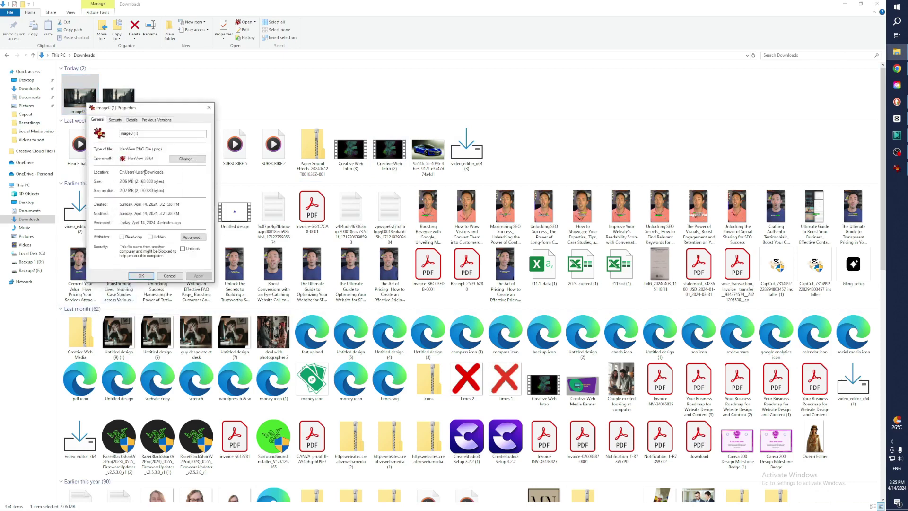
{"action": "left_click", "coordinate": [132, 120]}
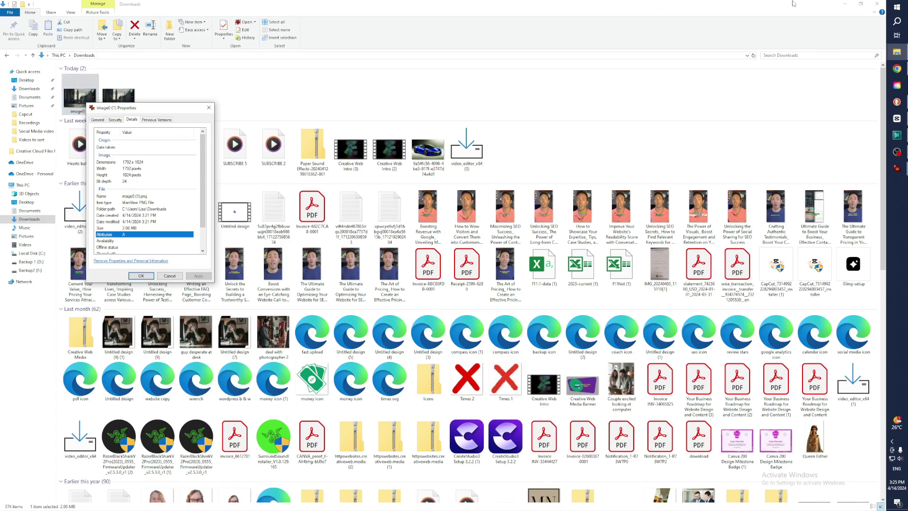
{"action": "left_click", "coordinate": [845, 9]}
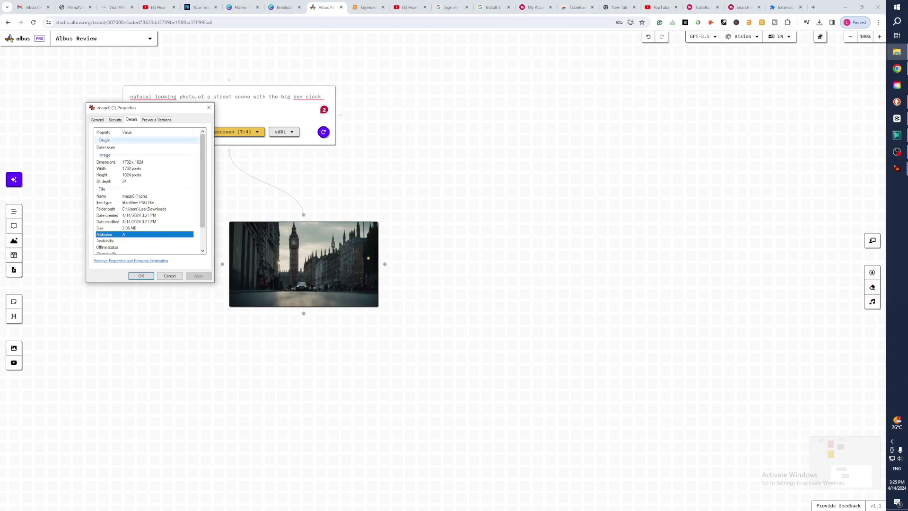
{"action": "left_click", "coordinate": [209, 107]}
Increase the resolution of the generated Big Ben street image and download the upscaled copy
{"action": "mouse_move", "coordinate": [324, 264]}
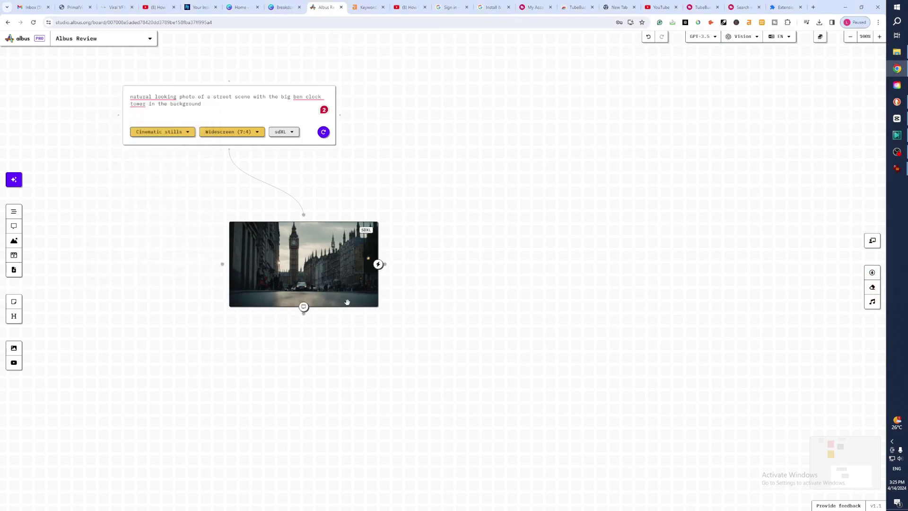
{"action": "right_click", "coordinate": [323, 256]}
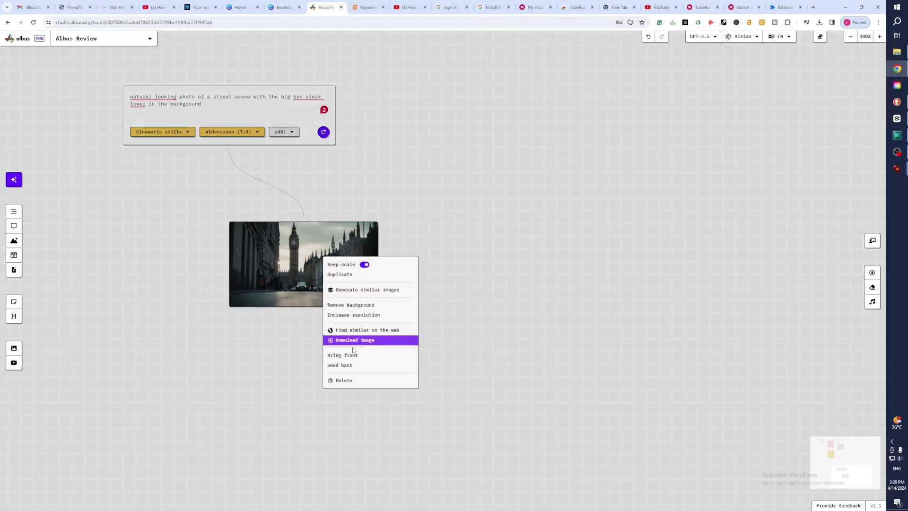
{"action": "left_click", "coordinate": [353, 315]}
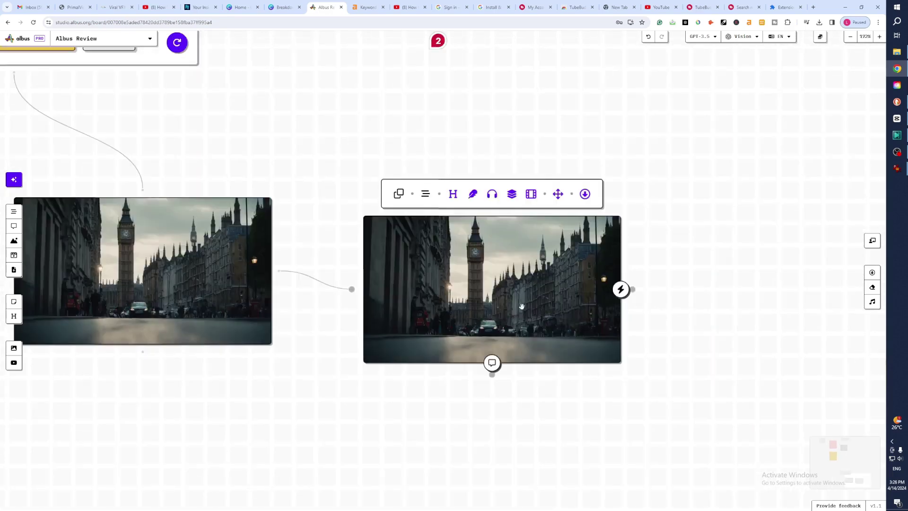
{"action": "right_click", "coordinate": [538, 302]}
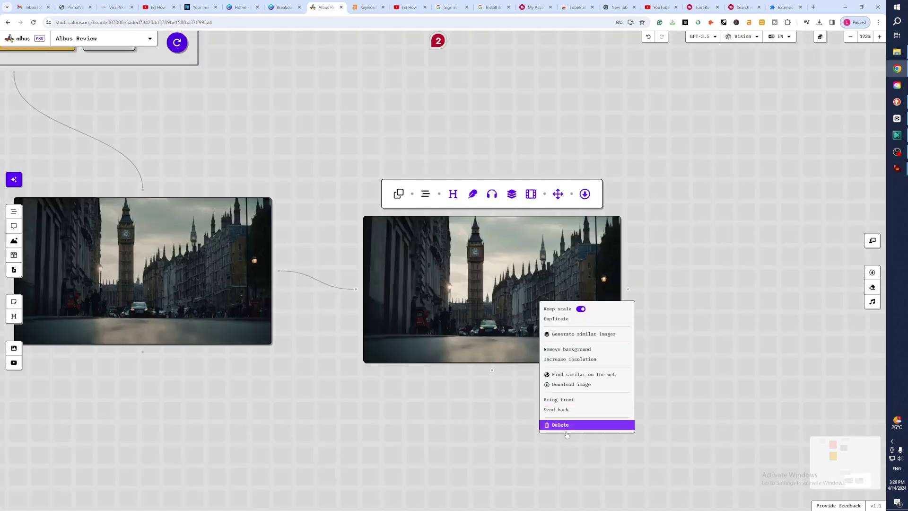
{"action": "left_click", "coordinate": [566, 384]}
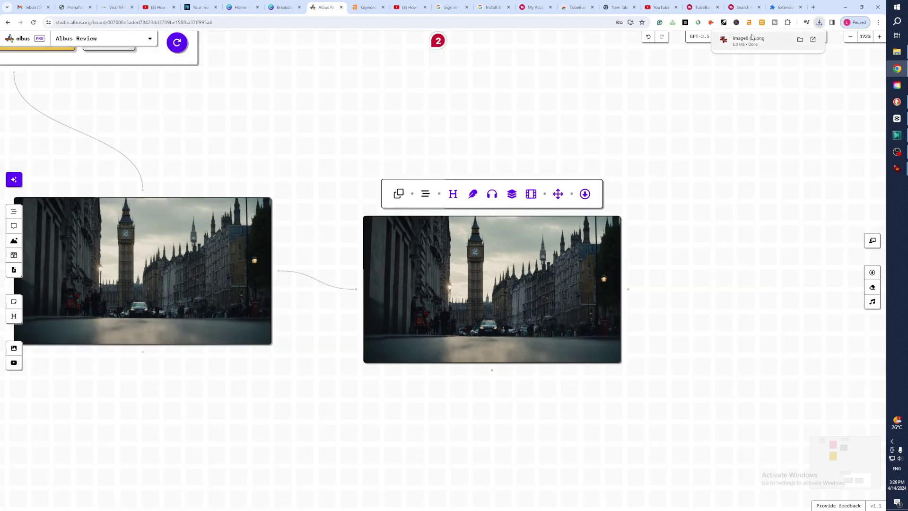
Examine the detailed file properties of image0 in the Downloads folder, and close the folder window
{"action": "left_click", "coordinate": [820, 23]}
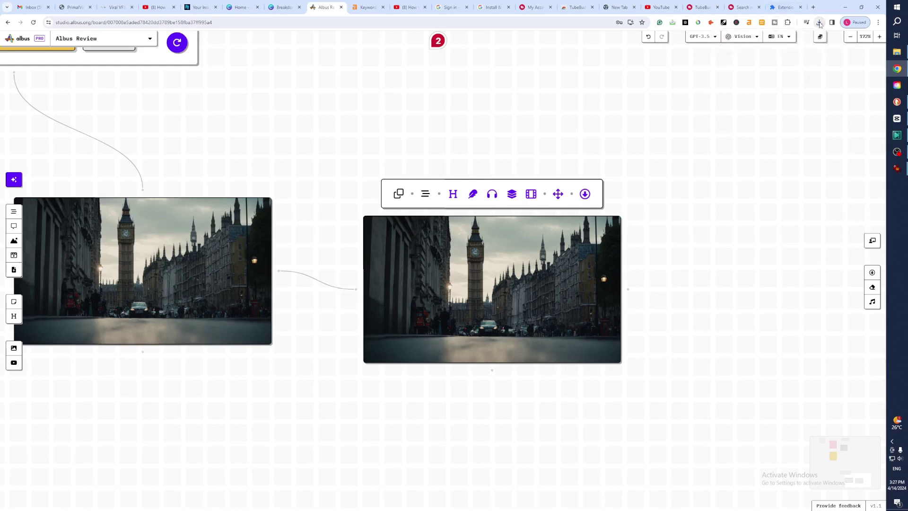
{"action": "left_click", "coordinate": [820, 23]}
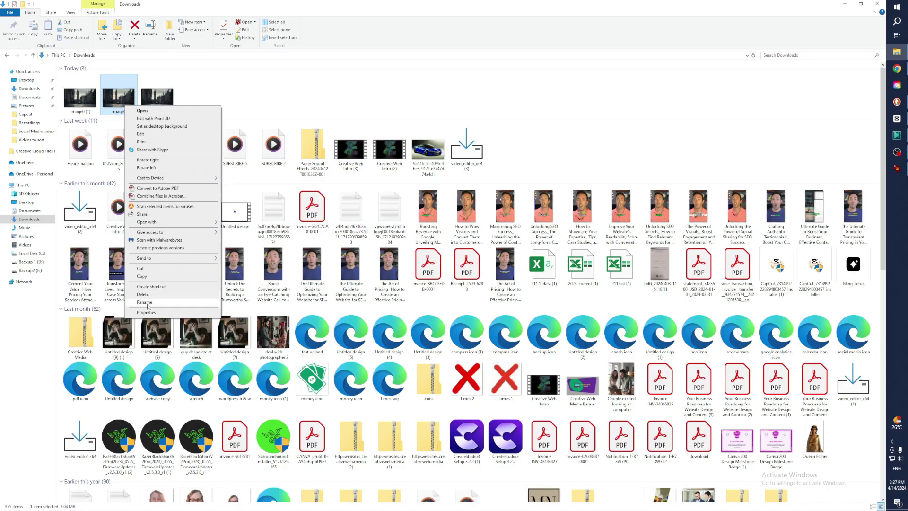
{"action": "left_click", "coordinate": [142, 313]}
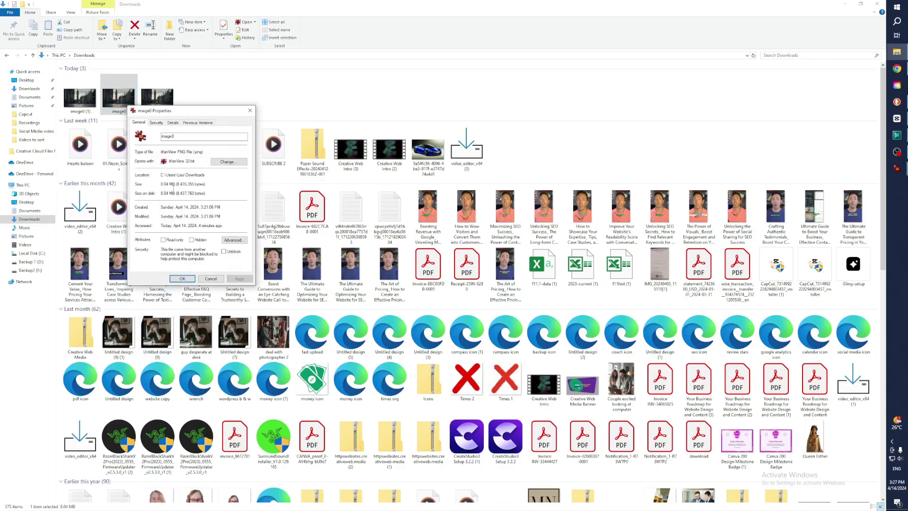
{"action": "left_click", "coordinate": [173, 123]}
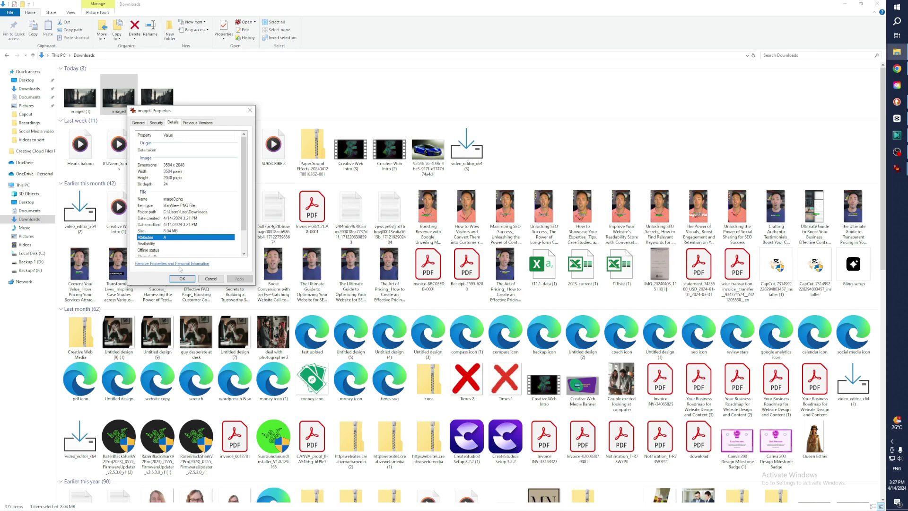
{"action": "left_click", "coordinate": [210, 278]}
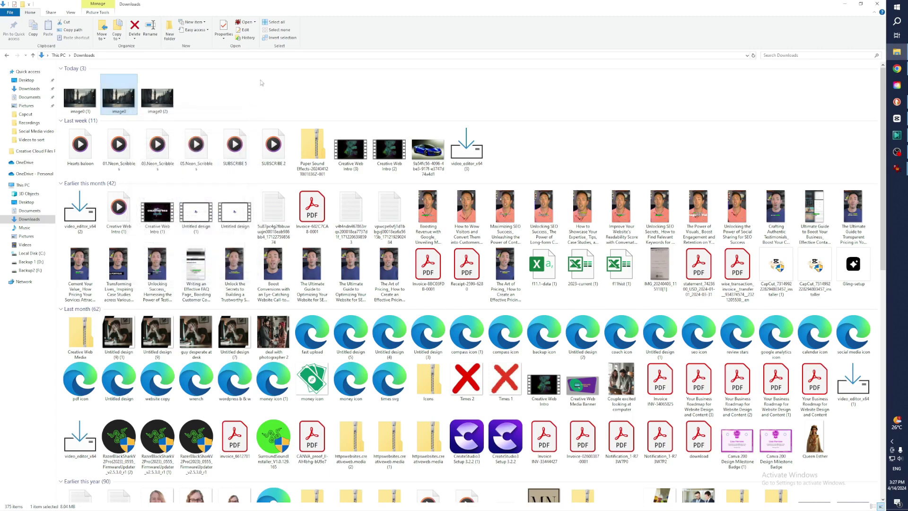
{"action": "left_click", "coordinate": [878, 3]}
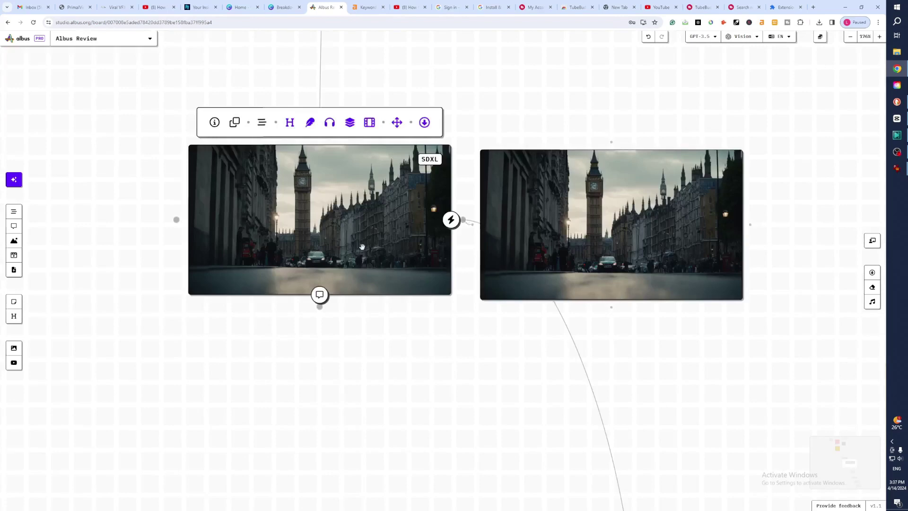
Generate a caption for the original SDXL Big Ben image and reselect that image
{"action": "left_click", "coordinate": [290, 126]}
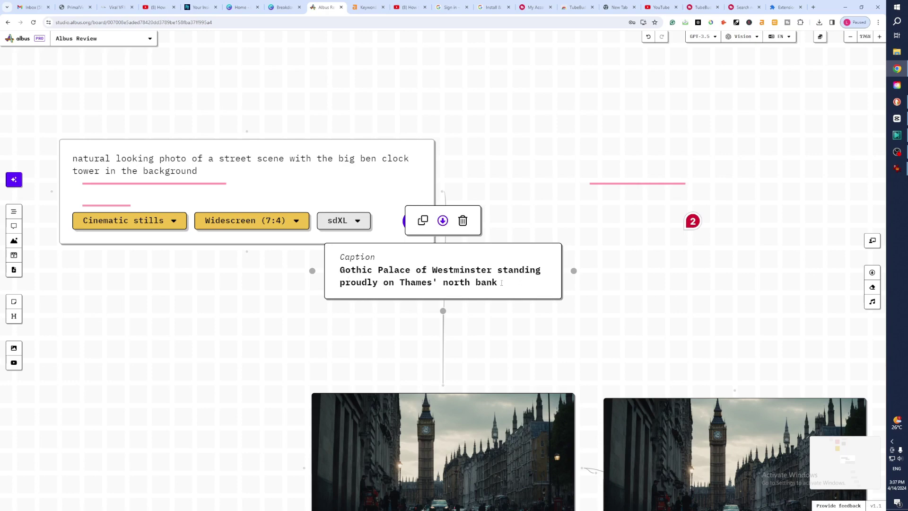
{"action": "left_click", "coordinate": [468, 448]}
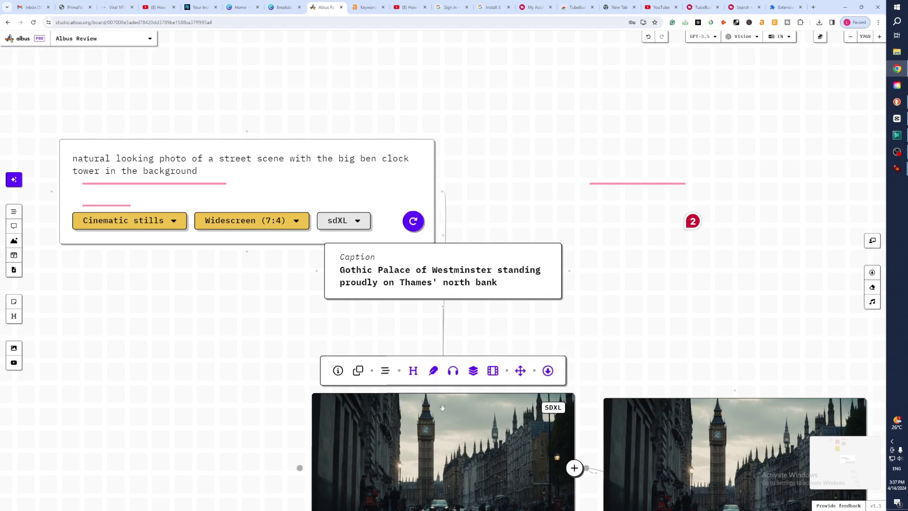
Create a connotation for the original Big Ben street image and animate the generated car image into a video
{"action": "left_click", "coordinate": [433, 372]}
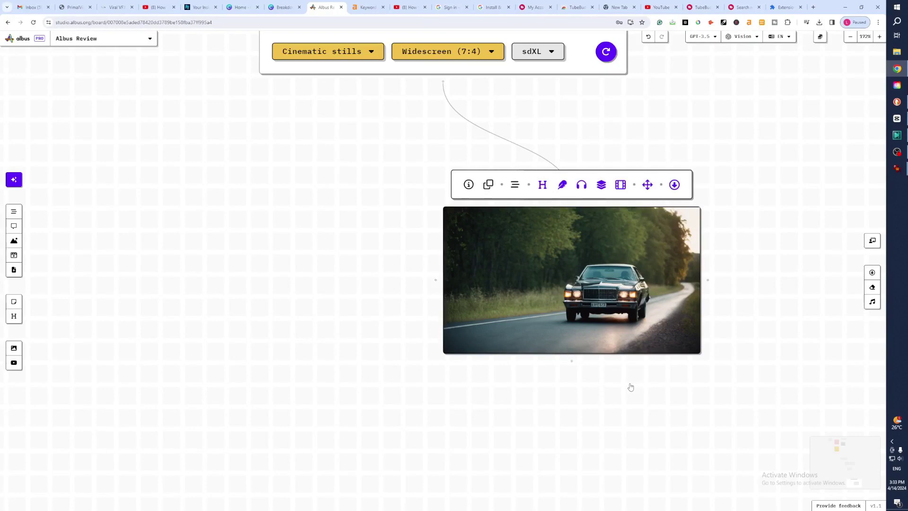
{"action": "left_click", "coordinate": [621, 185]}
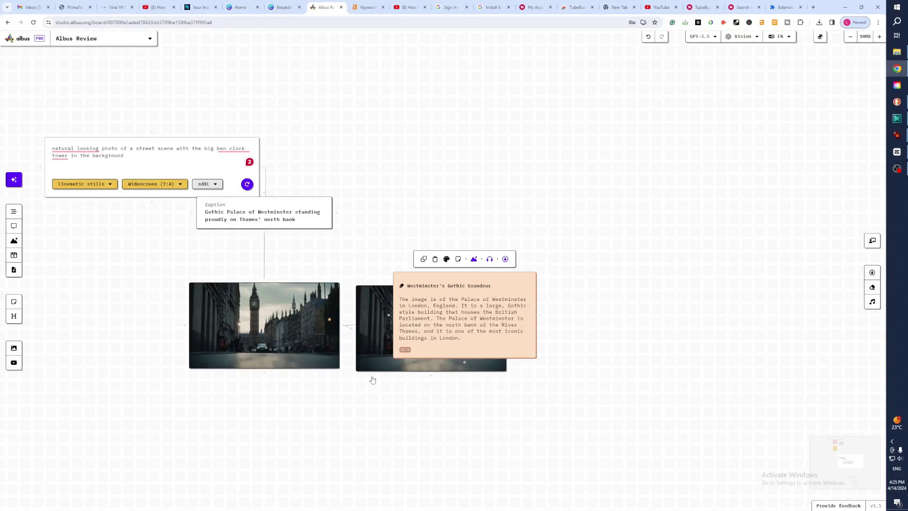
Examine the overall board layout, from the blogging cards to the Big Ben and car image cards
{"action": "scroll", "coordinate": [372, 380], "scroll_direction": "up", "scroll_amount": 1}
{"action": "scroll", "coordinate": [373, 380], "scroll_direction": "down", "scroll_amount": 3}
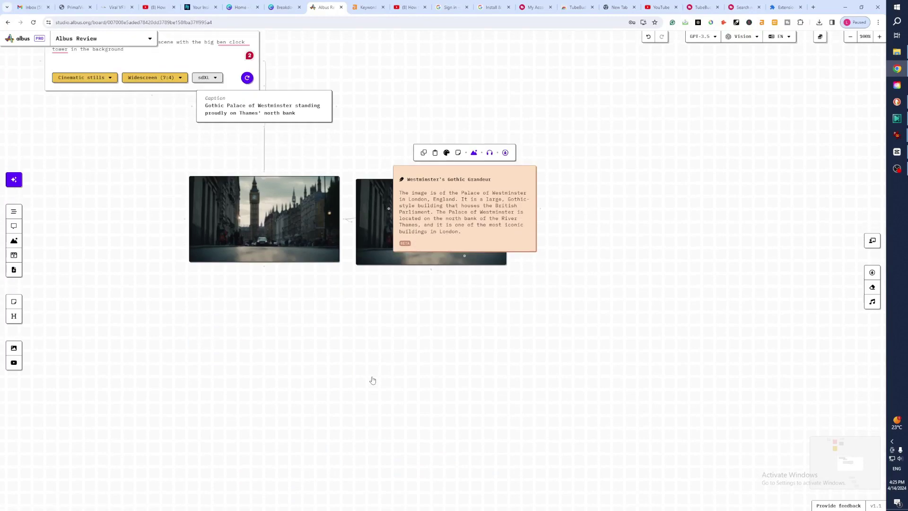
{"action": "scroll", "coordinate": [373, 380], "scroll_direction": "up", "scroll_amount": 5}
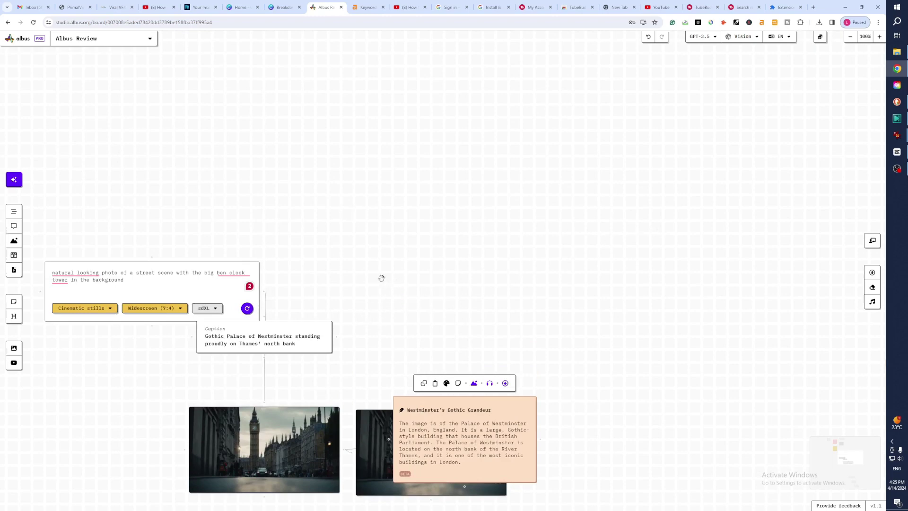
{"action": "left_click_drag", "start_coordinate": [371, 285], "coordinate": [402, 270]}
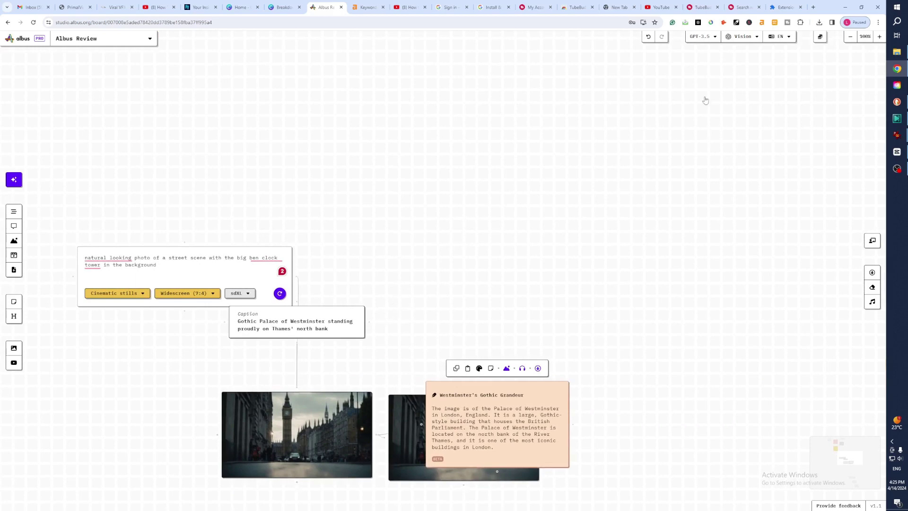
{"action": "left_click", "coordinate": [850, 37]}
{"action": "left_click", "coordinate": [850, 37]}
{"action": "left_click", "coordinate": [850, 37]}
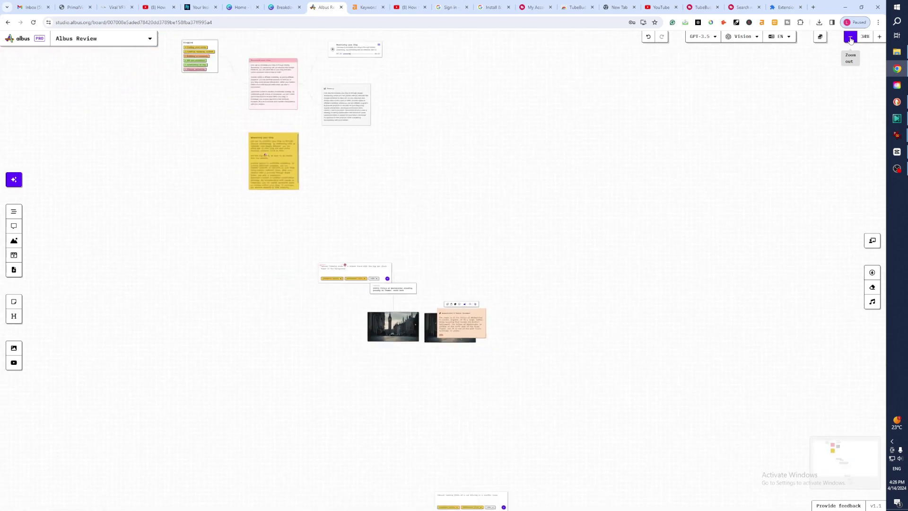
{"action": "left_click", "coordinate": [850, 37]}
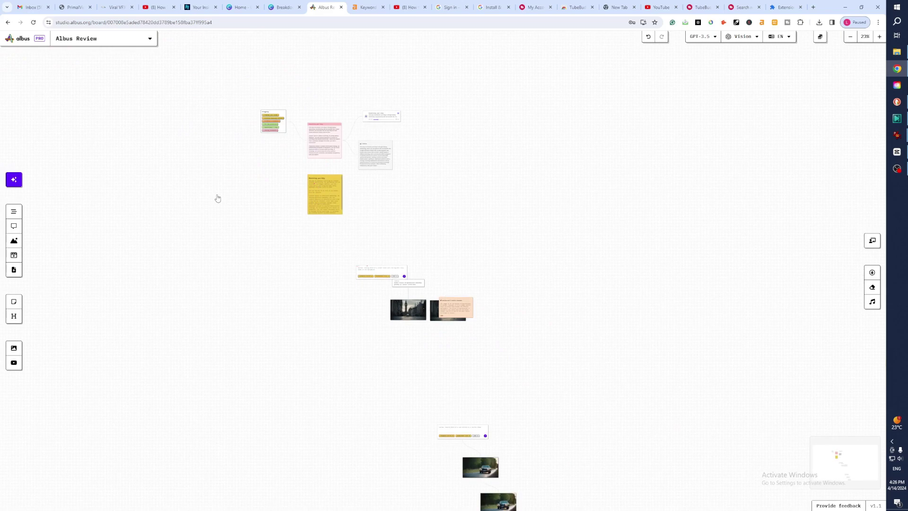
{"action": "left_click_drag", "start_coordinate": [215, 193], "coordinate": [431, 219]}
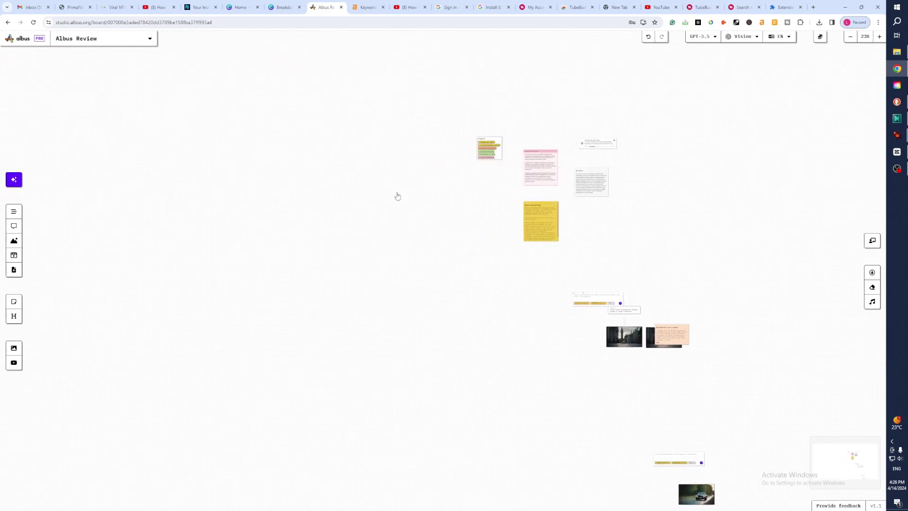
{"action": "left_click", "coordinate": [880, 38]}
{"action": "left_click", "coordinate": [880, 38]}
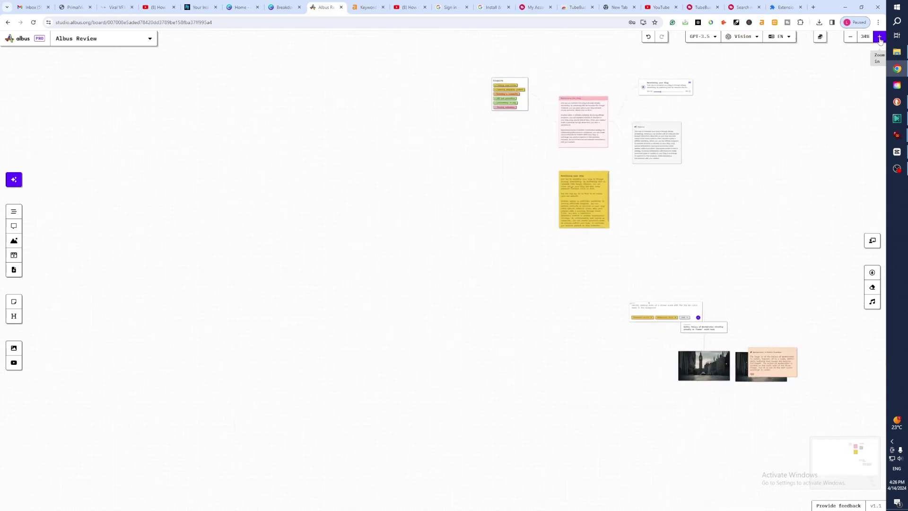
{"action": "left_click", "coordinate": [880, 38]}
{"action": "left_click", "coordinate": [880, 38]}
{"action": "left_click", "coordinate": [880, 38]}
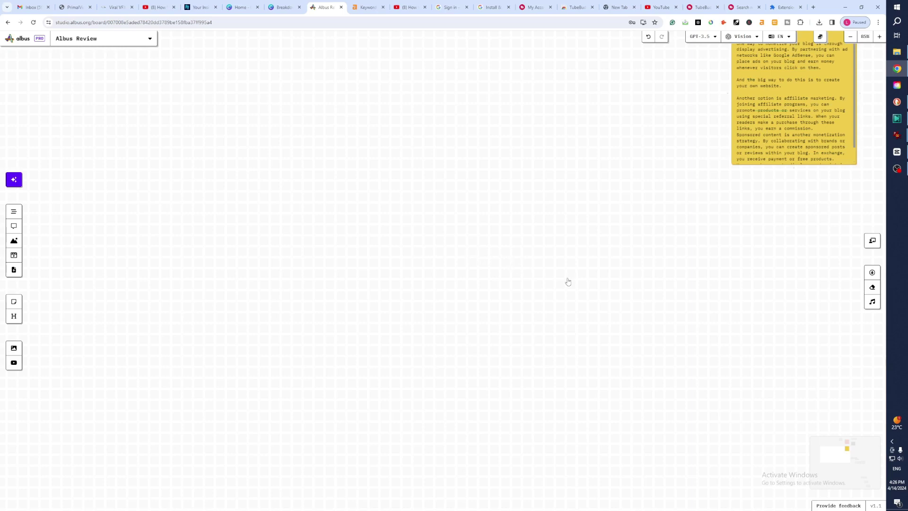
Shift the yellow blog-monetization note slightly down the board and delete it
{"action": "left_click_drag", "start_coordinate": [633, 253], "coordinate": [229, 177]}
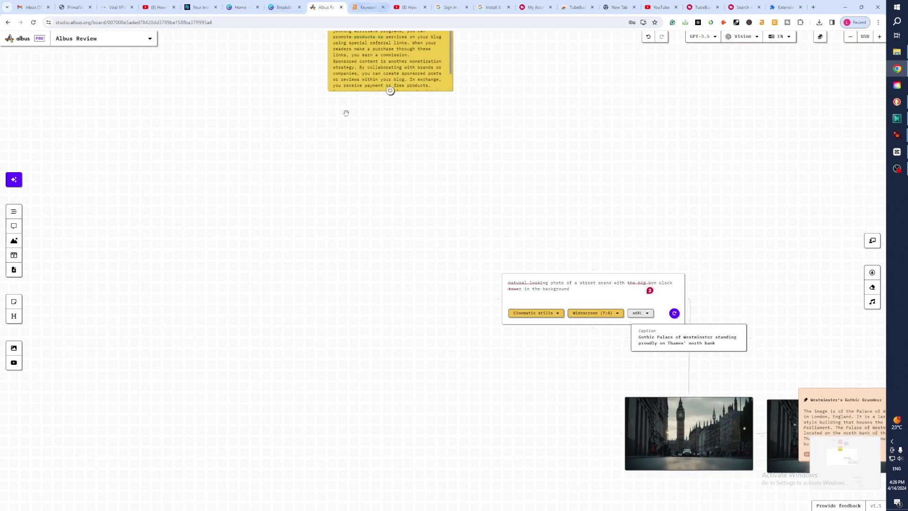
{"action": "left_click_drag", "start_coordinate": [391, 90], "coordinate": [386, 138]}
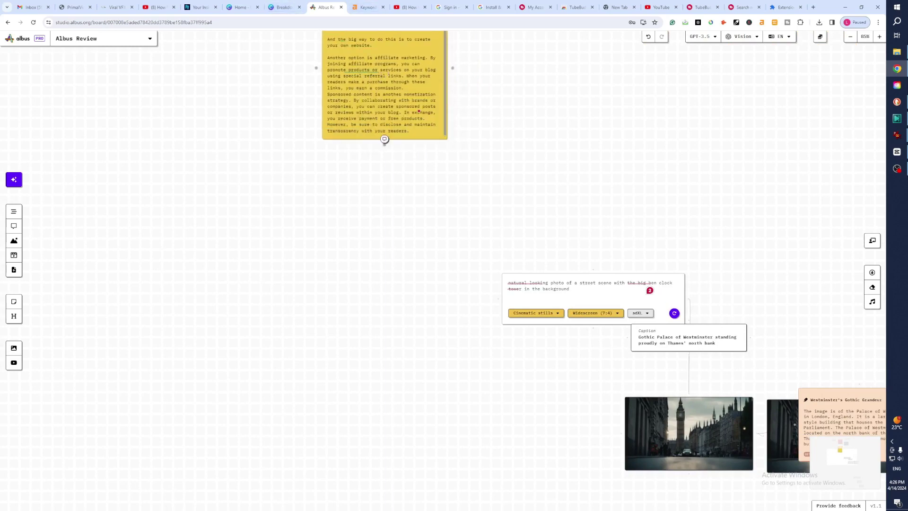
{"action": "right_click", "coordinate": [389, 77]}
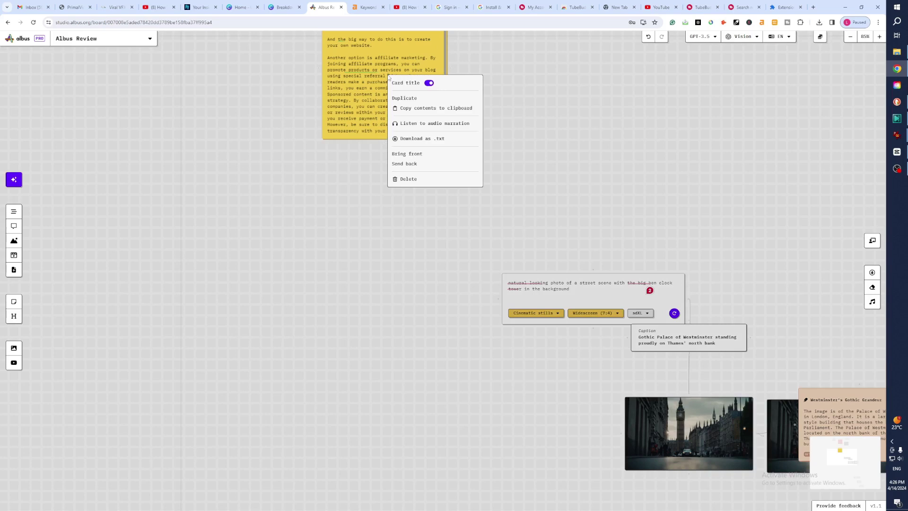
{"action": "left_click", "coordinate": [409, 182]}
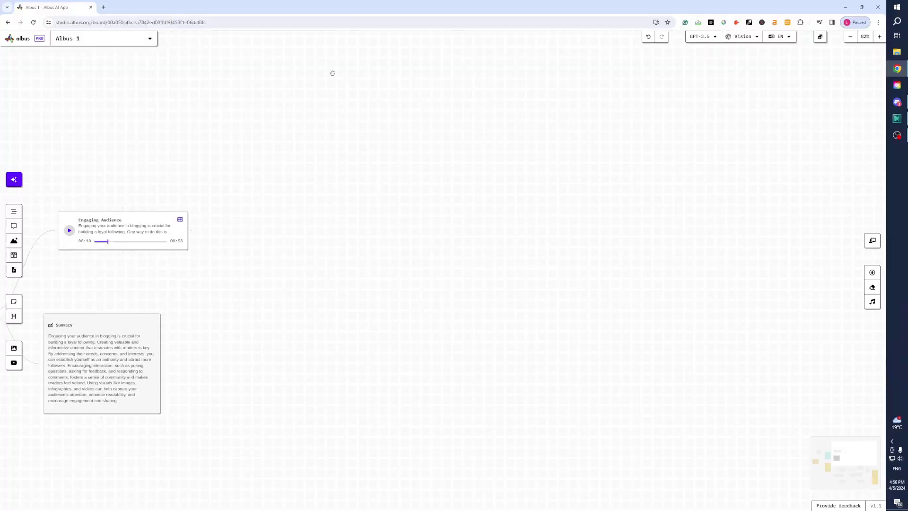
Generate a Dynamic style video from "a business lady at her desk with a computer drinking a cup of coffee looking at her computer"
{"action": "left_click_drag", "start_coordinate": [314, 184], "coordinate": [268, 186]}
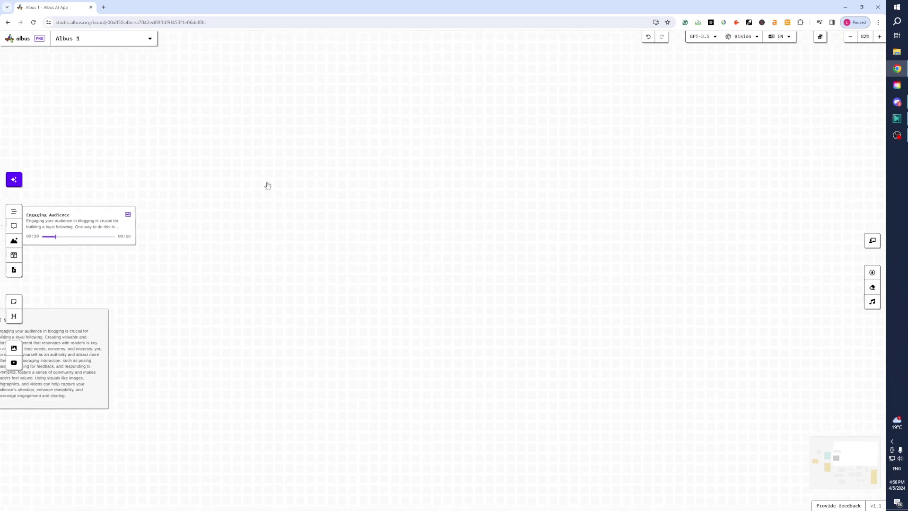
{"action": "left_click", "coordinate": [14, 256]}
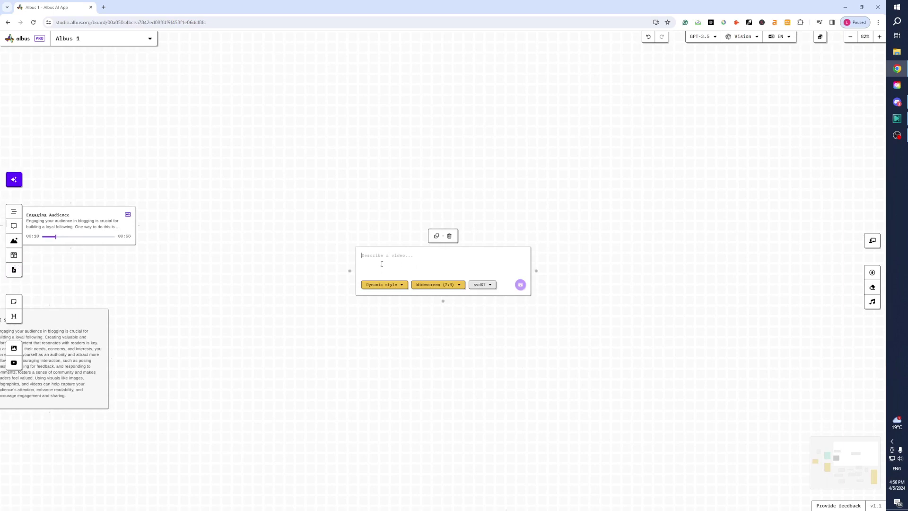
{"action": "type", "text": "a"}
{"action": "type", "text": "of"}
{"action": "left_click", "coordinate": [400, 285]}
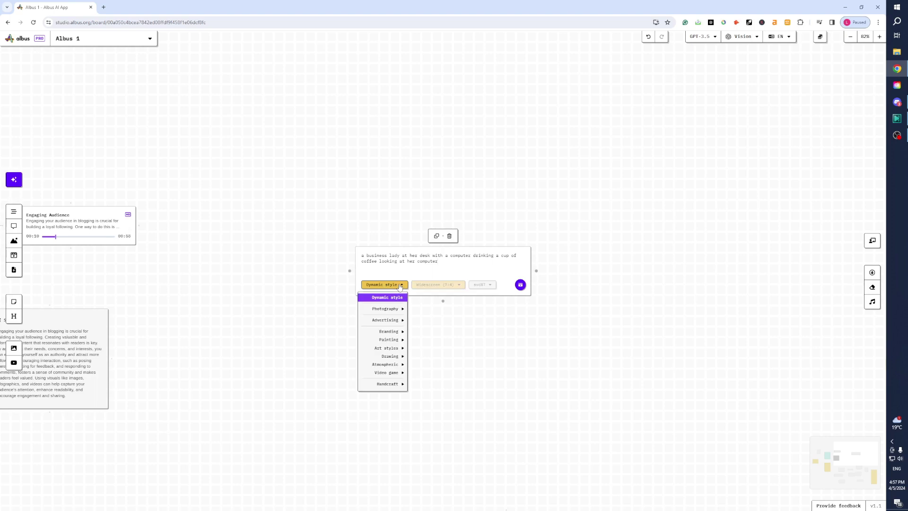
{"action": "left_click", "coordinate": [400, 285]}
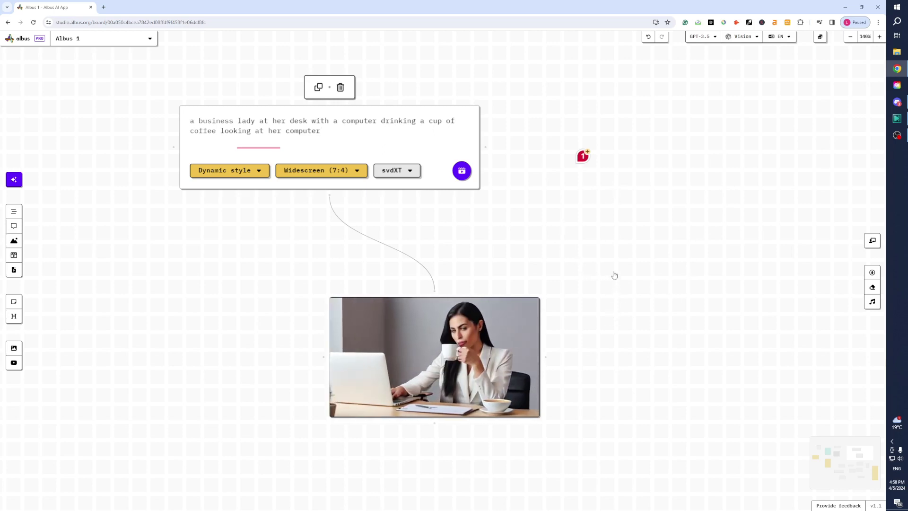
Inspect the generated business lady video up close, and regenerate it in the Colored pencil style
{"action": "scroll", "coordinate": [613, 274], "scroll_direction": "down", "scroll_amount": 1}
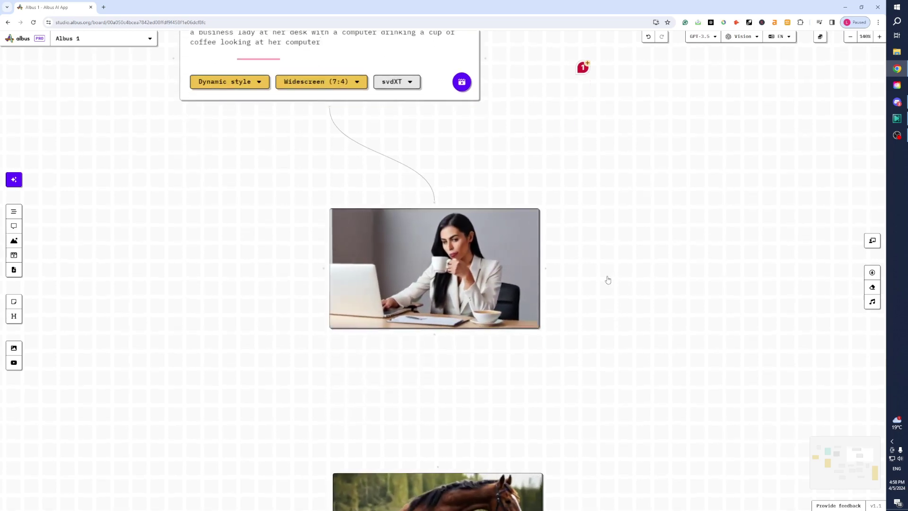
{"action": "left_click", "coordinate": [880, 38]}
{"action": "left_click", "coordinate": [880, 38]}
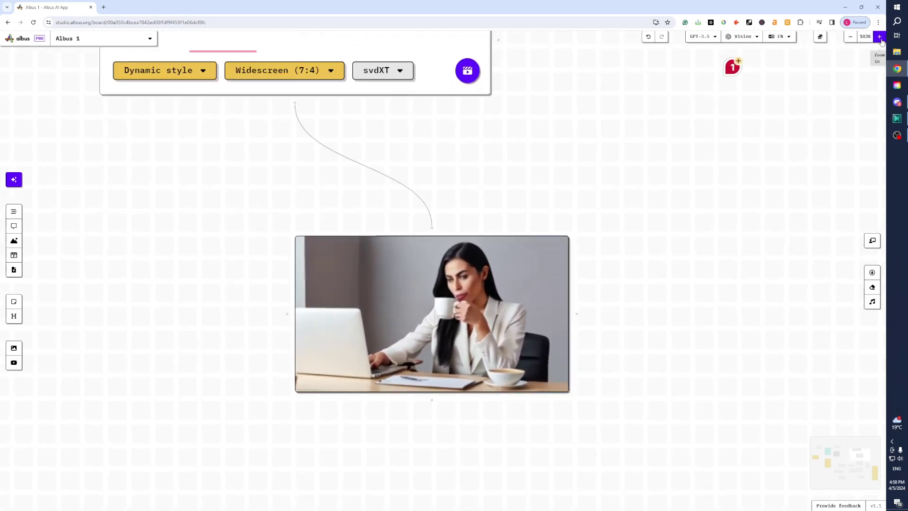
{"action": "left_click", "coordinate": [880, 38]}
{"action": "mouse_move", "coordinate": [454, 299]}
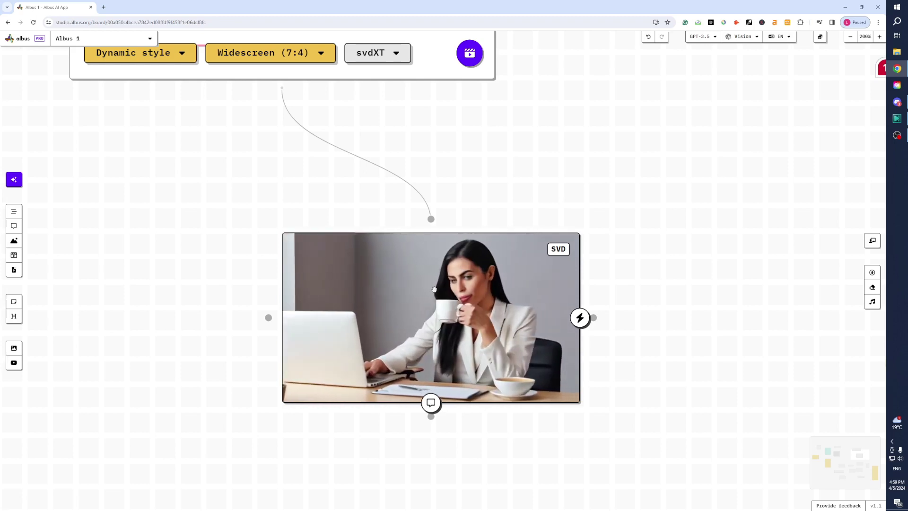
{"action": "left_click", "coordinate": [140, 52]}
{"action": "mouse_move", "coordinate": [156, 226]}
{"action": "left_click", "coordinate": [272, 161]}
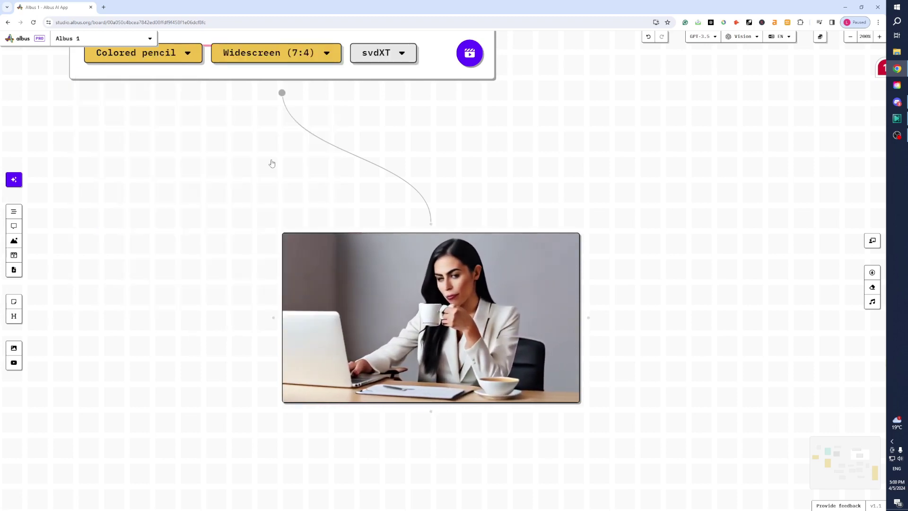
{"action": "left_click", "coordinate": [475, 57]}
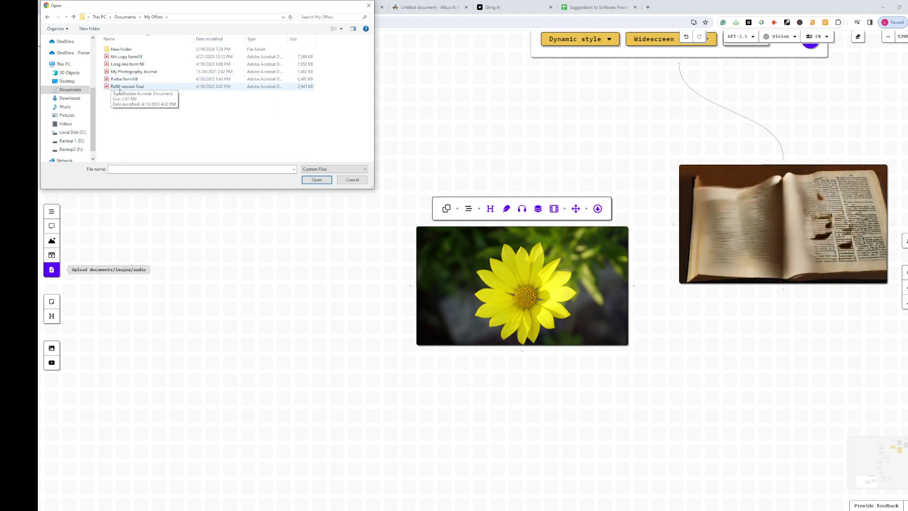
Upload the My Photography Journal PDF to the board and connect its card to the yellow flower image
{"action": "left_click", "coordinate": [128, 72]}
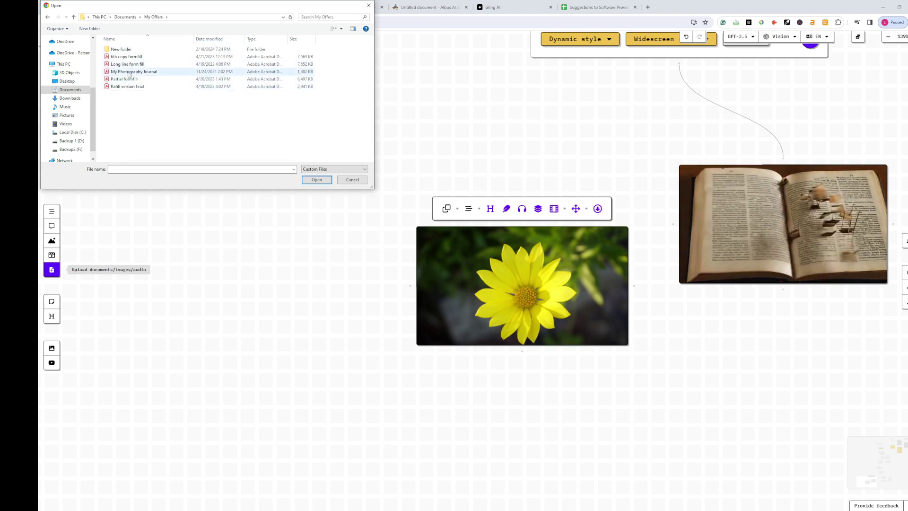
{"action": "left_click", "coordinate": [322, 181]}
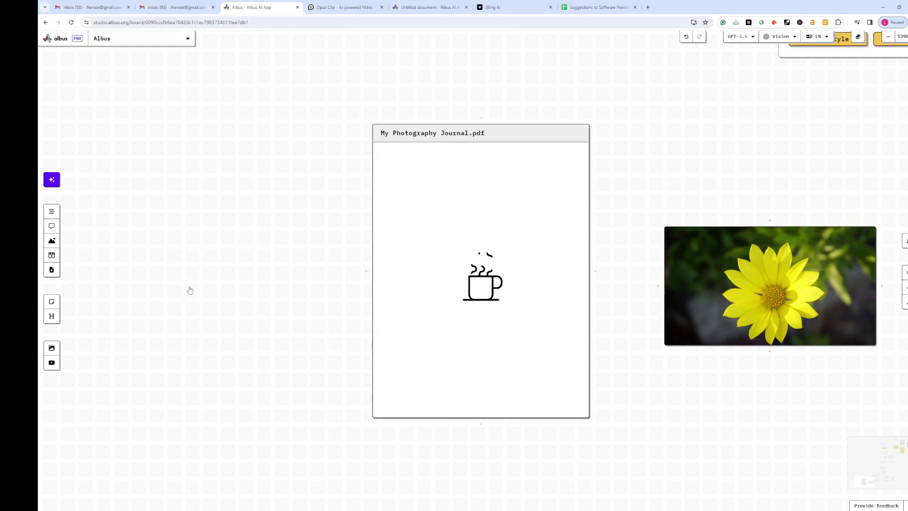
{"action": "left_click", "coordinate": [596, 271]}
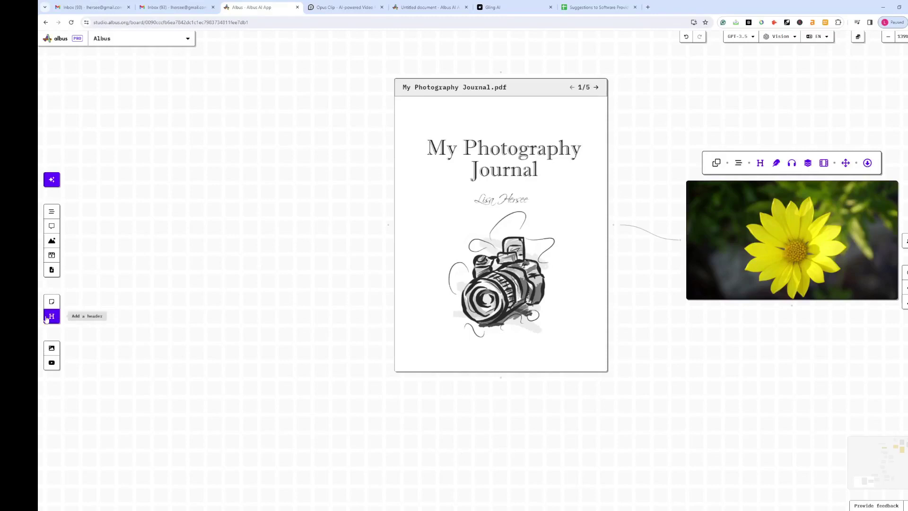
Add a blank sticky note and a header reading "Trees in a field" to the board
{"action": "left_click", "coordinate": [51, 303]}
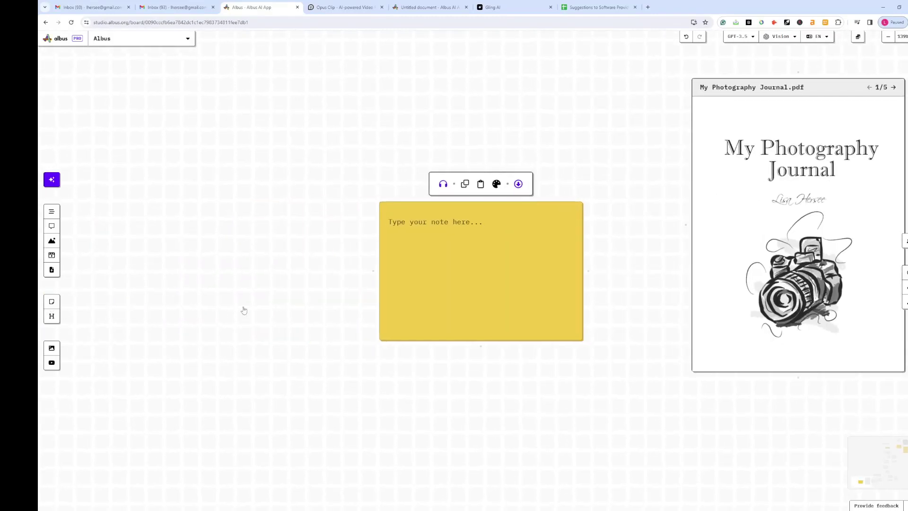
{"action": "left_click", "coordinate": [426, 266]}
{"action": "left_click", "coordinate": [52, 317]}
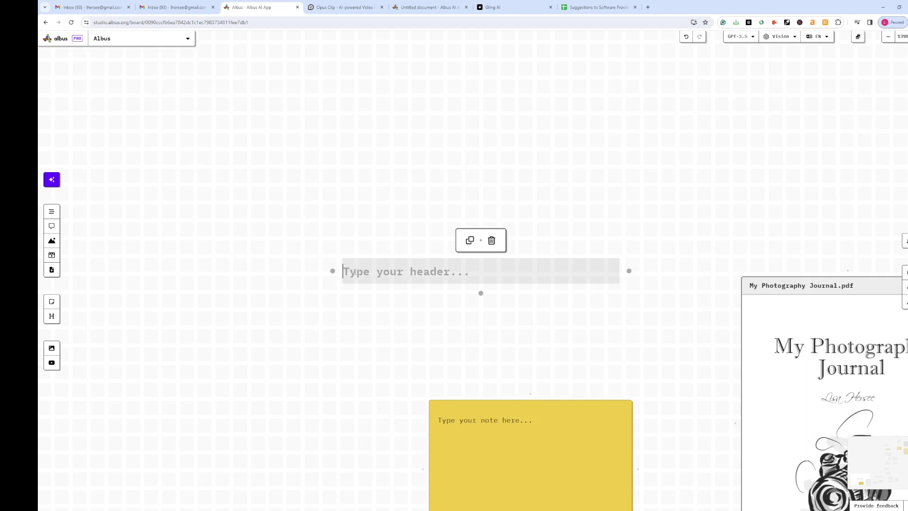
{"action": "type", "text": "Trees in a field"}
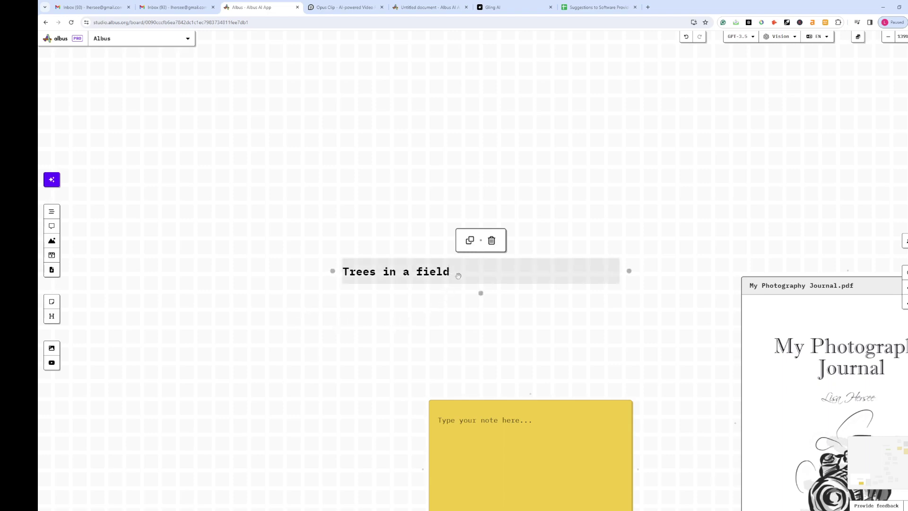
Move the "Trees in a field" header higher and place the sticky note and photography journal PDF side by side beneath it
{"action": "left_click_drag", "start_coordinate": [459, 275], "coordinate": [471, 153]}
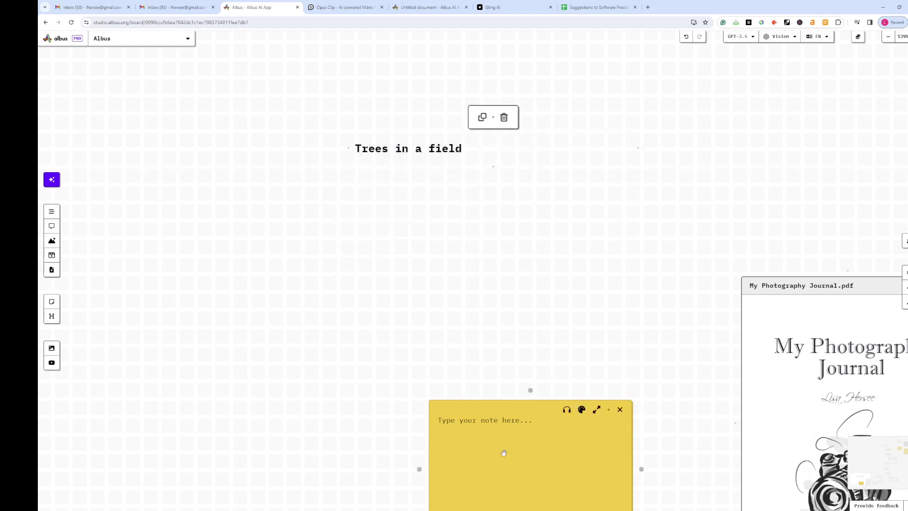
{"action": "left_click_drag", "start_coordinate": [505, 451], "coordinate": [289, 255]}
{"action": "left_click_drag", "start_coordinate": [760, 343], "coordinate": [483, 261]}
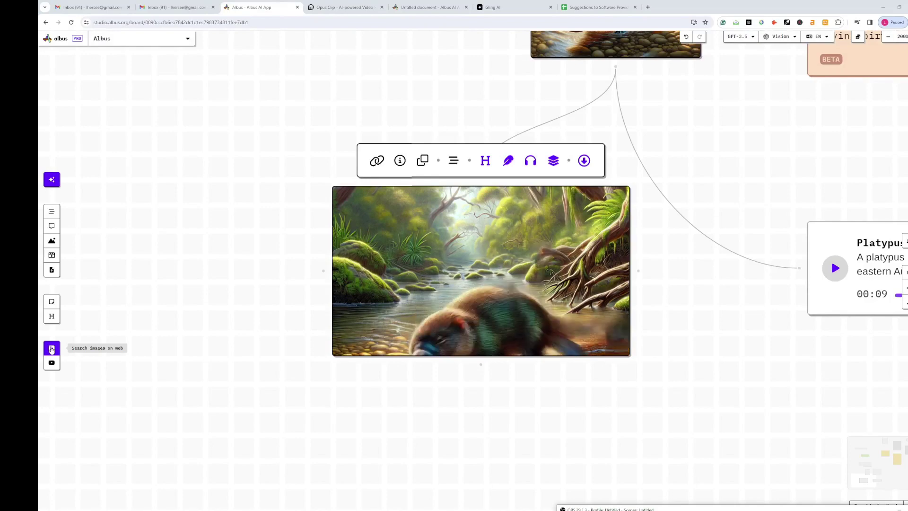
Search the web for "tree on a hill" images and add the photo of the green tree in tall grass to the board
{"action": "left_click", "coordinate": [51, 349]}
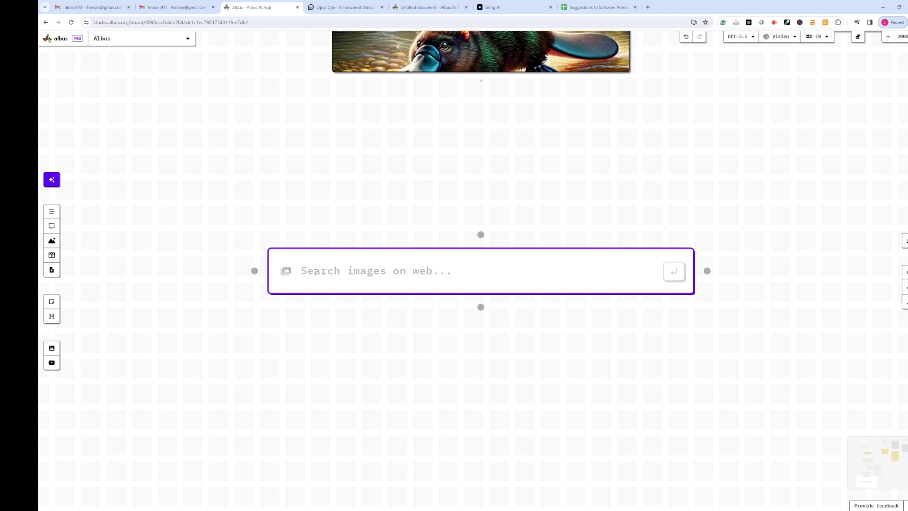
{"action": "type", "text": "tree on a hill"}
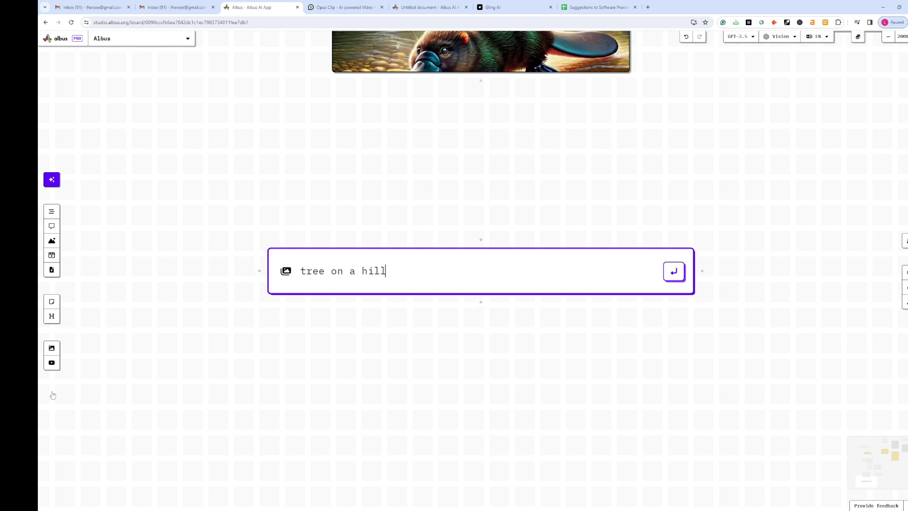
{"action": "key", "text": "Return"}
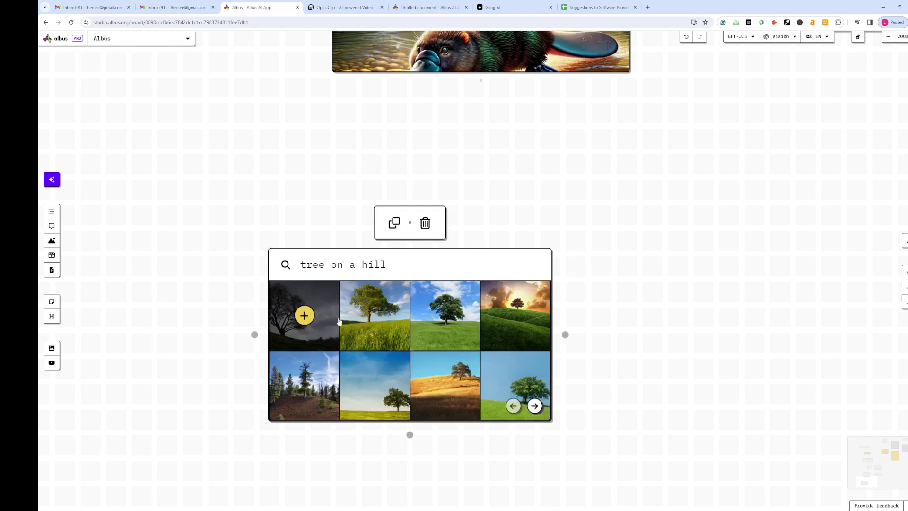
{"action": "left_click", "coordinate": [374, 316]}
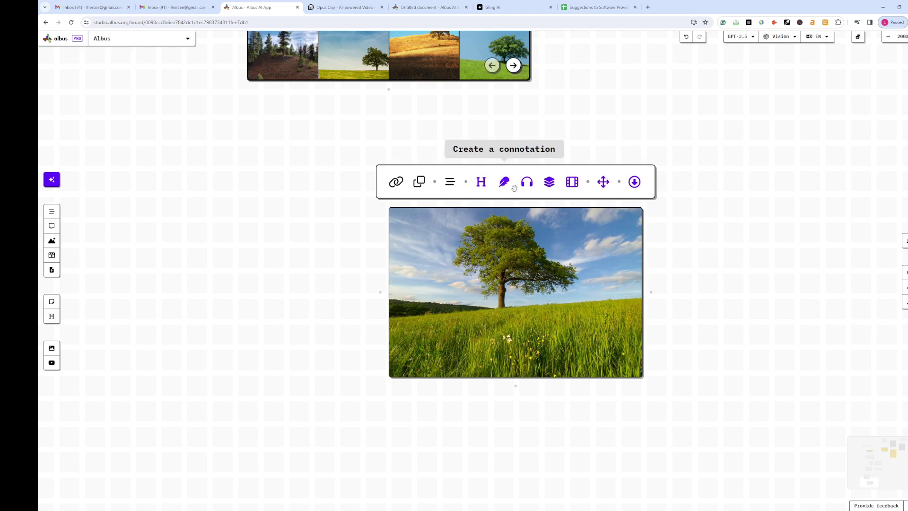
Generate a video from the photo of the green tree in tall grass and display its generation details on a card
{"action": "left_click", "coordinate": [571, 182]}
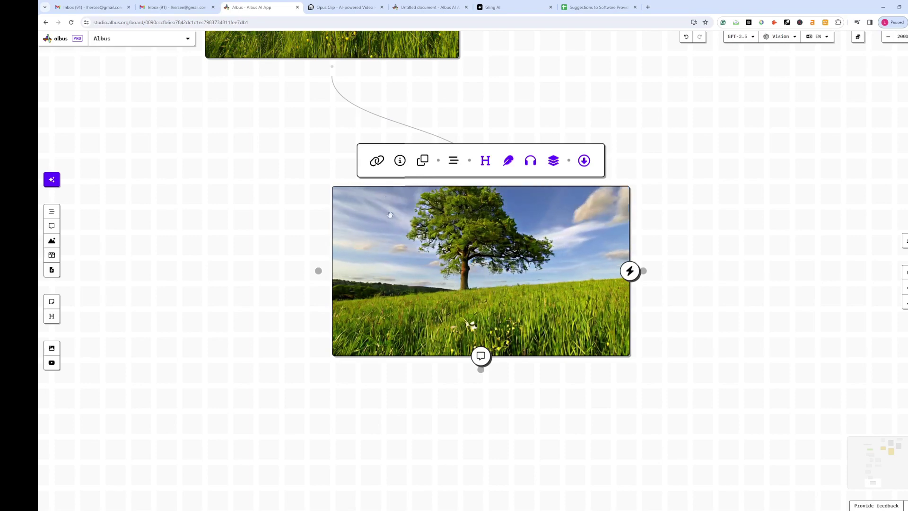
{"action": "left_click", "coordinate": [377, 161]}
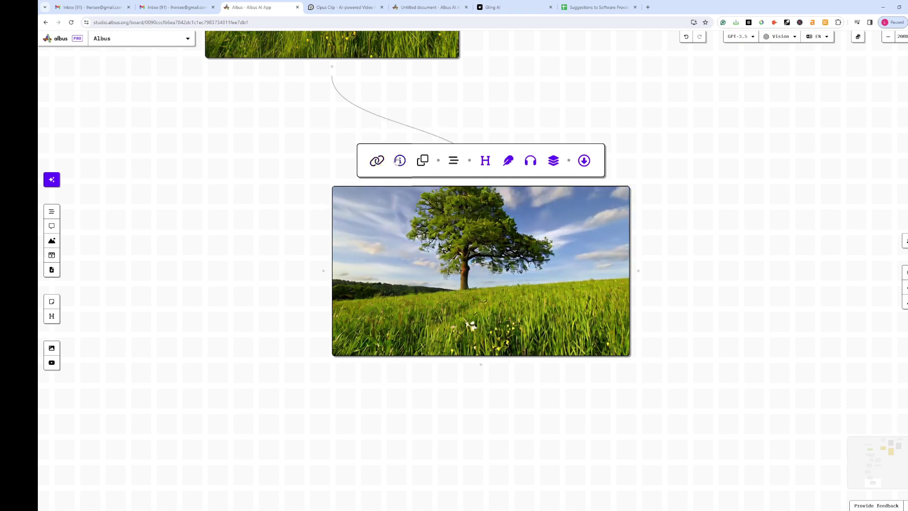
{"action": "left_click", "coordinate": [401, 162]}
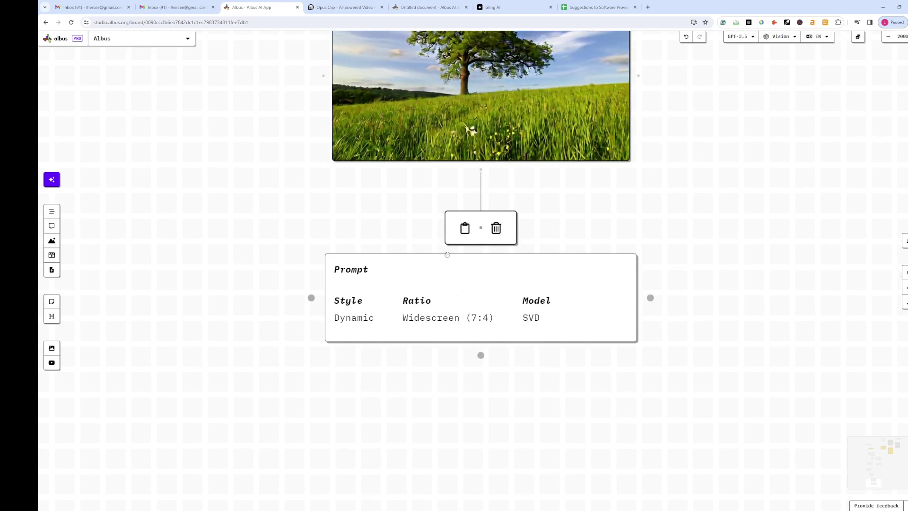
Duplicate the generated tree video on the board
{"action": "scroll", "coordinate": [308, 205], "scroll_direction": "down", "scroll_amount": 2}
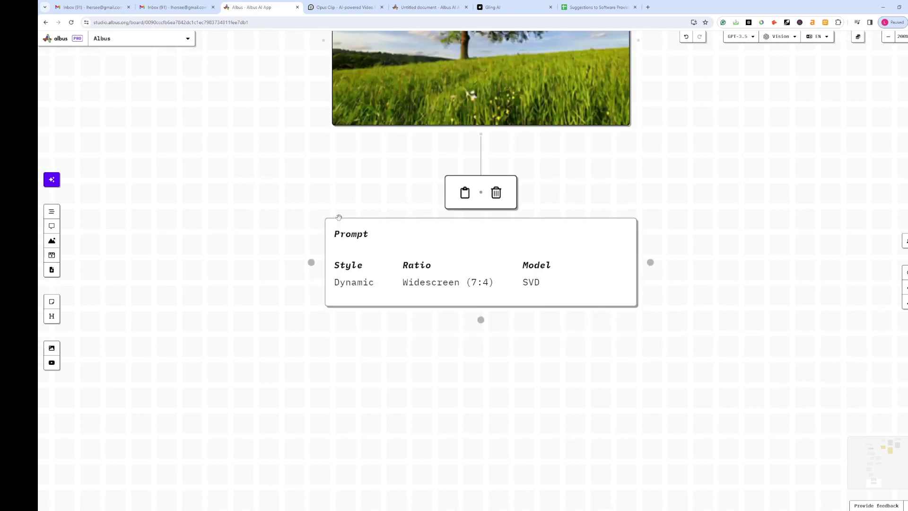
{"action": "scroll", "coordinate": [342, 220], "scroll_direction": "up", "scroll_amount": 11}
{"action": "scroll", "coordinate": [367, 195], "scroll_direction": "up", "scroll_amount": 2}
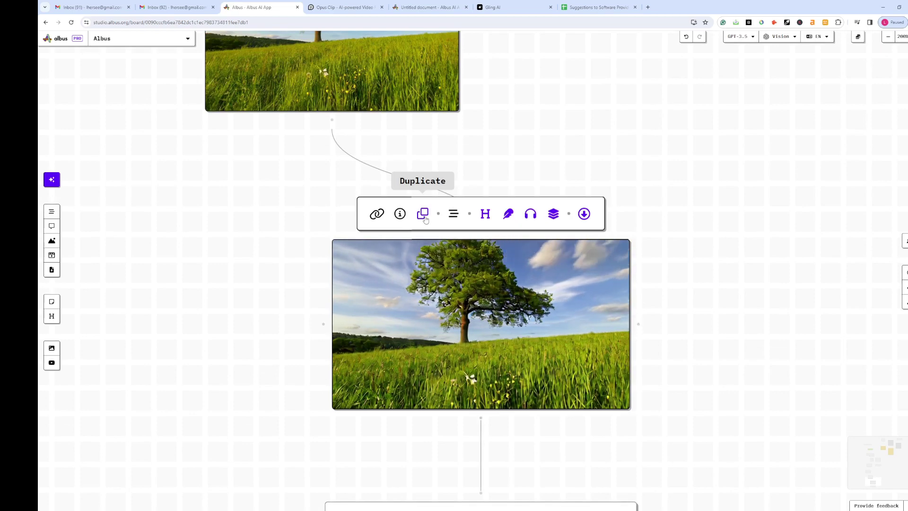
{"action": "left_click", "coordinate": [424, 215]}
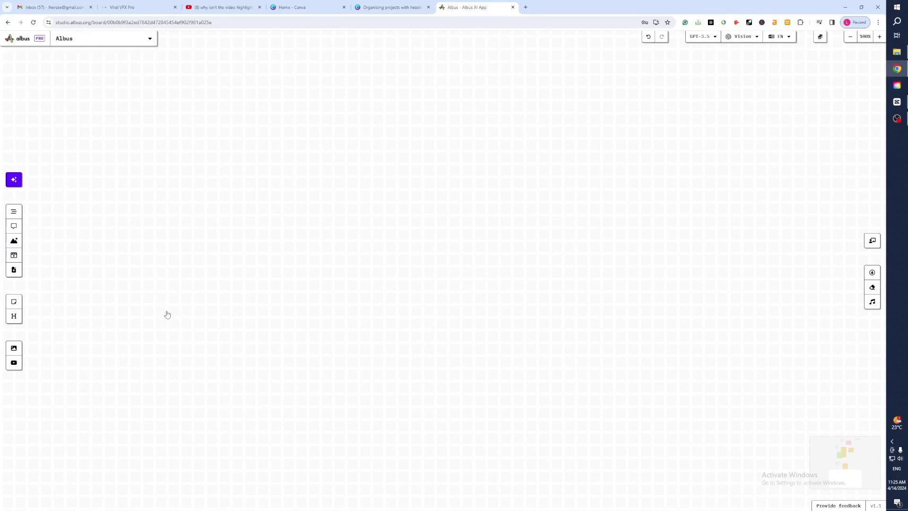
Search the web for "lock" images and add the ornate antique grey padlock image to the board
{"action": "left_click", "coordinate": [13, 349]}
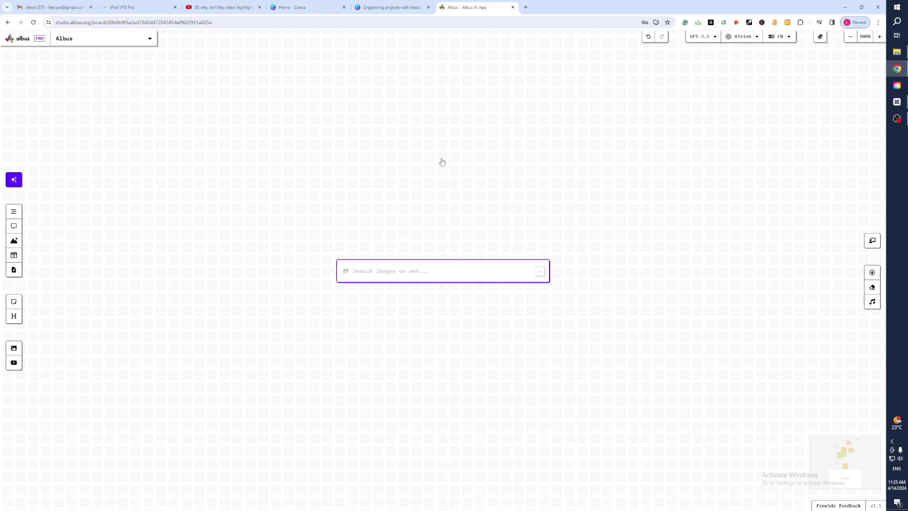
{"action": "type", "text": "1d"}
{"action": "type", "text": "ck"}
{"action": "key", "text": "Return"}
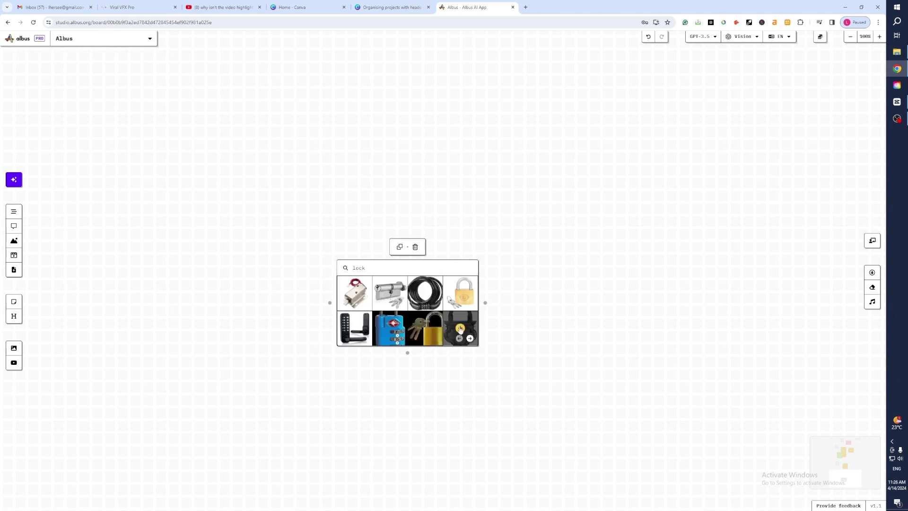
{"action": "left_click", "coordinate": [460, 328]}
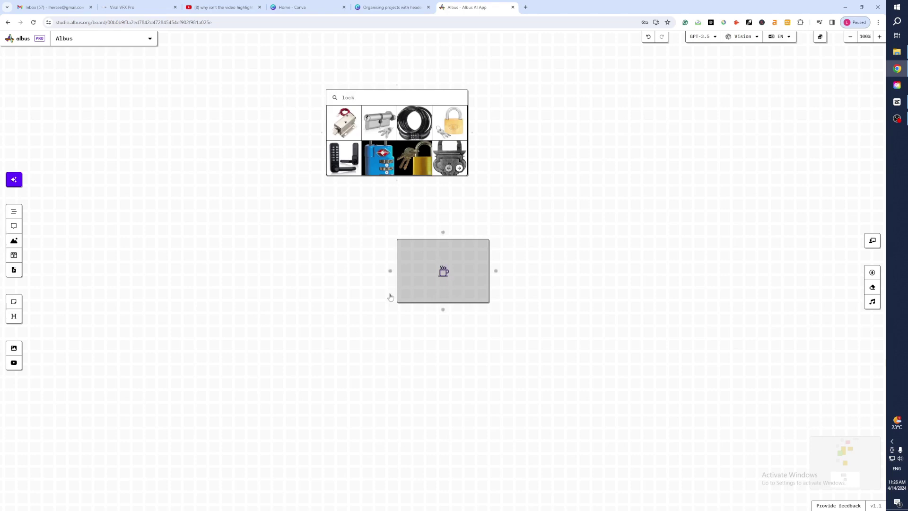
{"action": "left_click", "coordinate": [439, 295]}
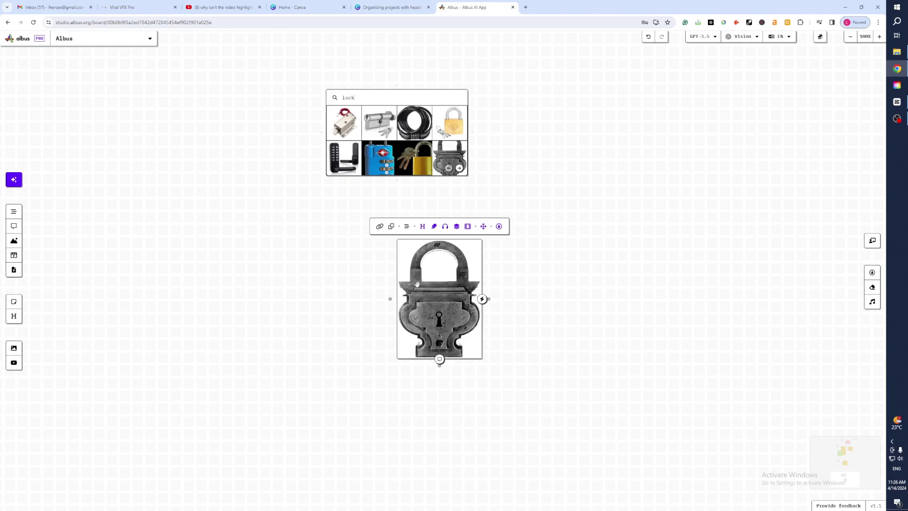
Generate a similar image from the antique padlock using the Logo Concept style, Square (1:1) ratio and DALL·E 3 model
{"action": "left_click", "coordinate": [456, 227]}
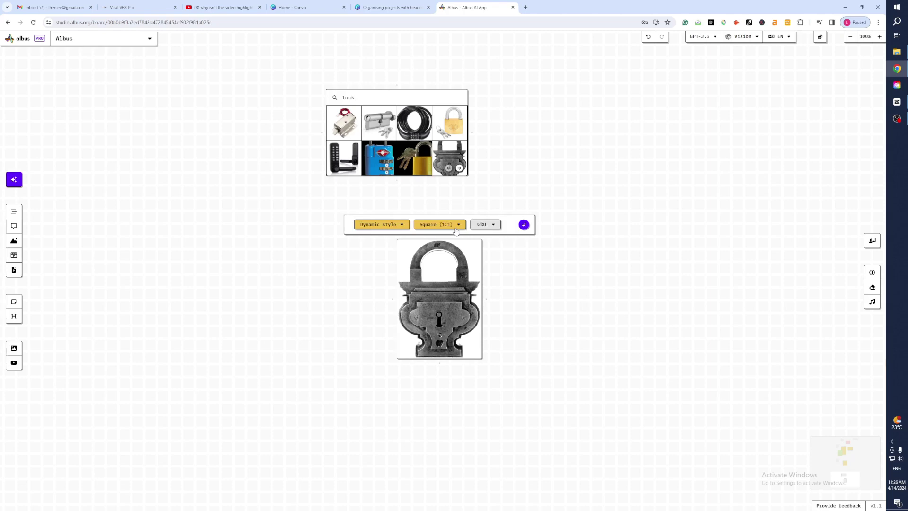
{"action": "left_click", "coordinate": [402, 225]}
{"action": "mouse_move", "coordinate": [383, 283]}
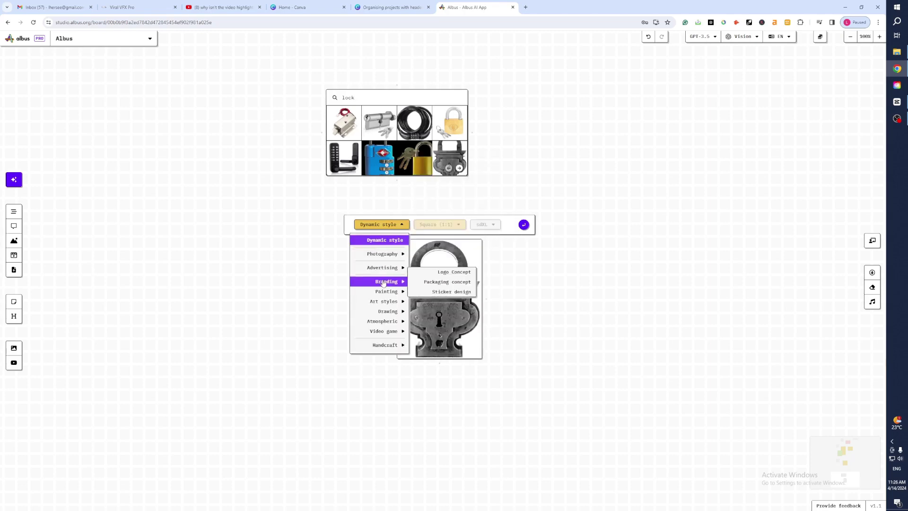
{"action": "left_click", "coordinate": [445, 273]}
{"action": "left_click", "coordinate": [490, 229]}
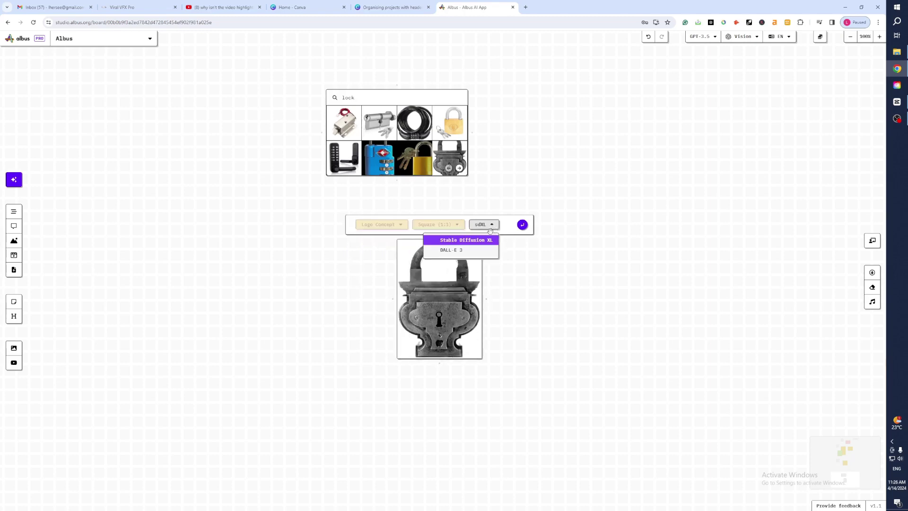
{"action": "left_click", "coordinate": [455, 250]}
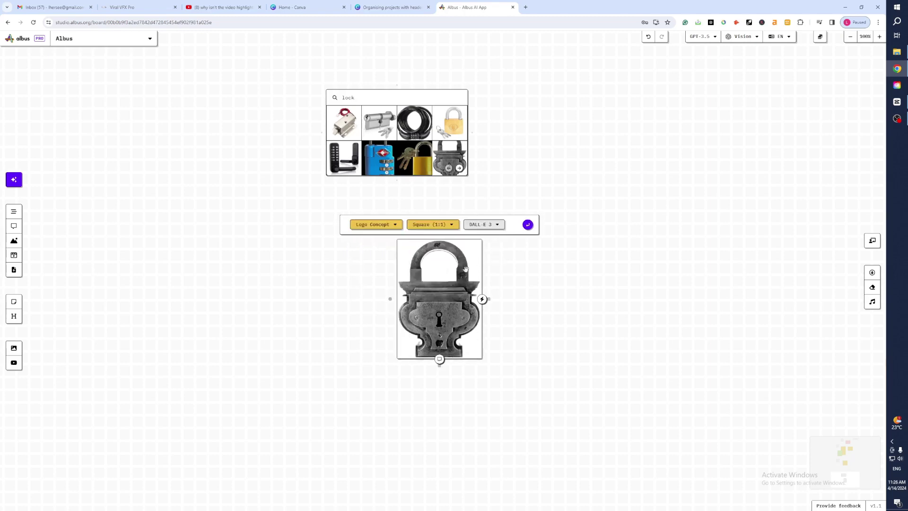
{"action": "left_click", "coordinate": [528, 226]}
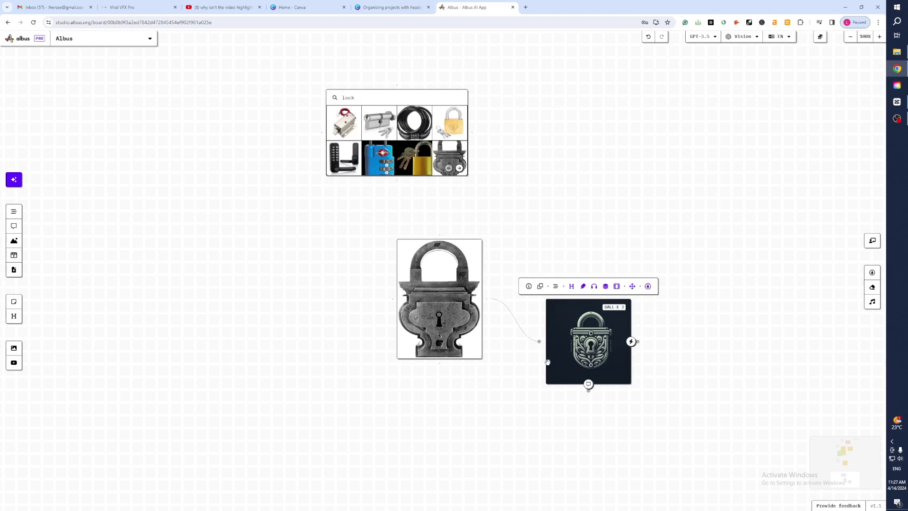
Generate another similar image from the antique padlock using the Packaging concept style and Square (1:1) ratio
{"action": "mouse_move", "coordinate": [435, 316]}
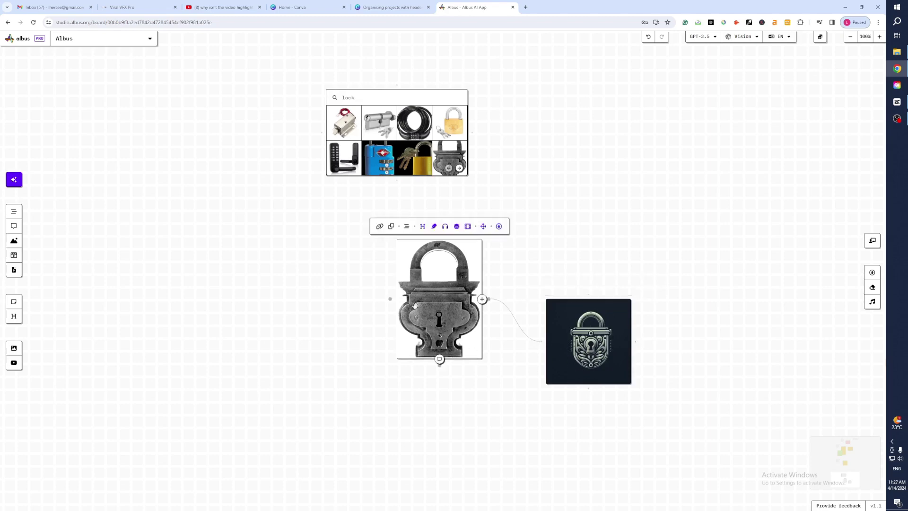
{"action": "left_click", "coordinate": [456, 226]}
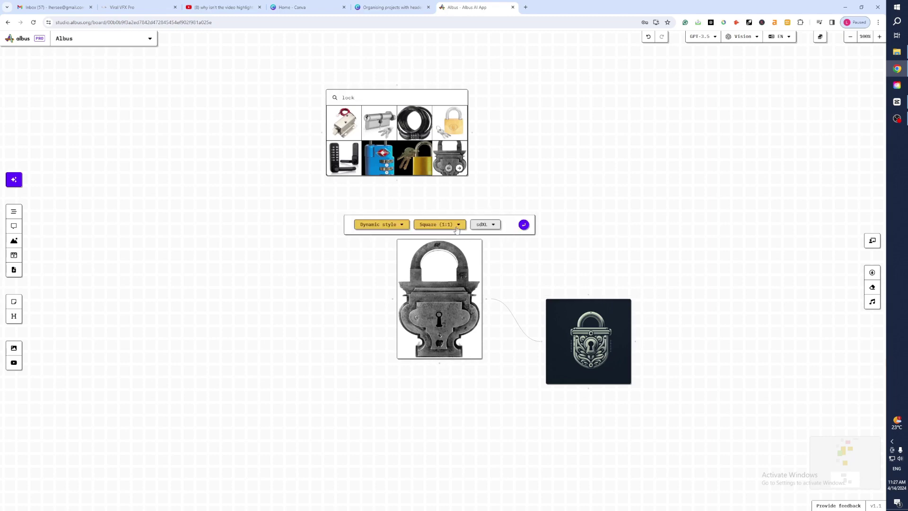
{"action": "left_click", "coordinate": [379, 226]}
{"action": "mouse_move", "coordinate": [390, 274]}
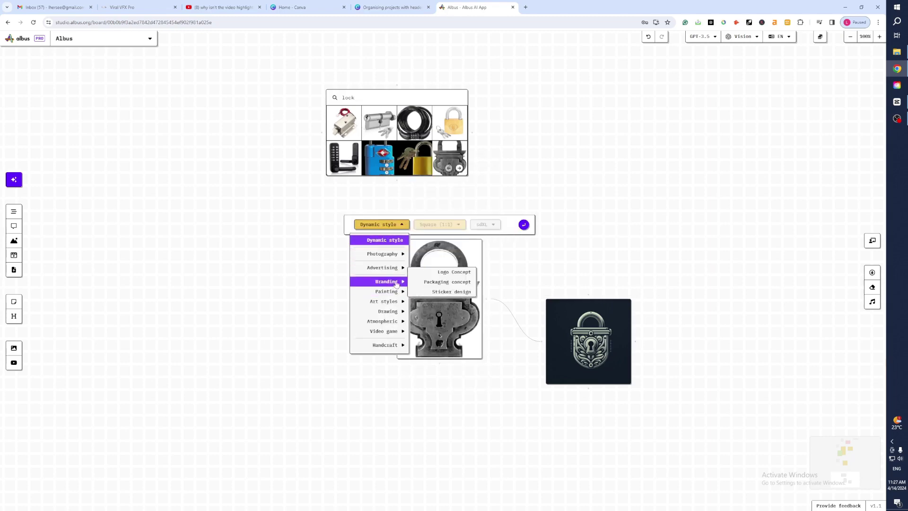
{"action": "left_click", "coordinate": [447, 283]}
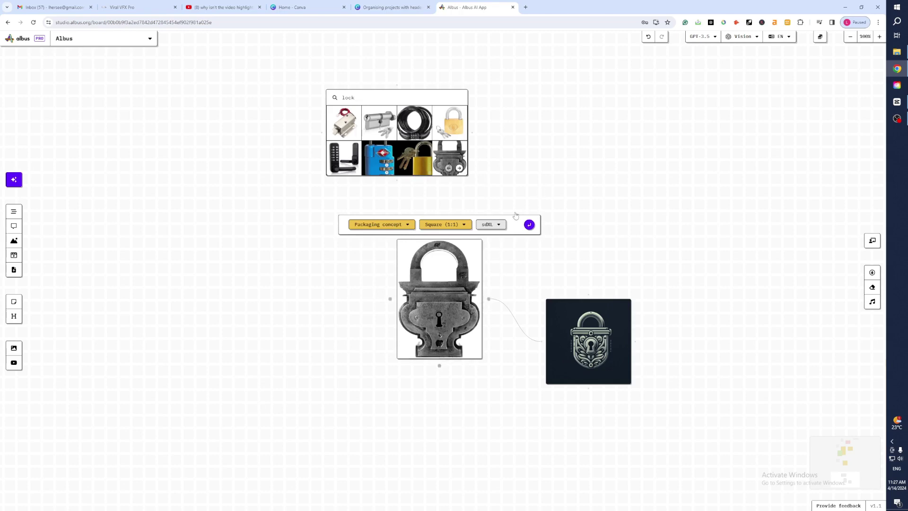
{"action": "left_click", "coordinate": [491, 224]}
{"action": "left_click", "coordinate": [473, 241]}
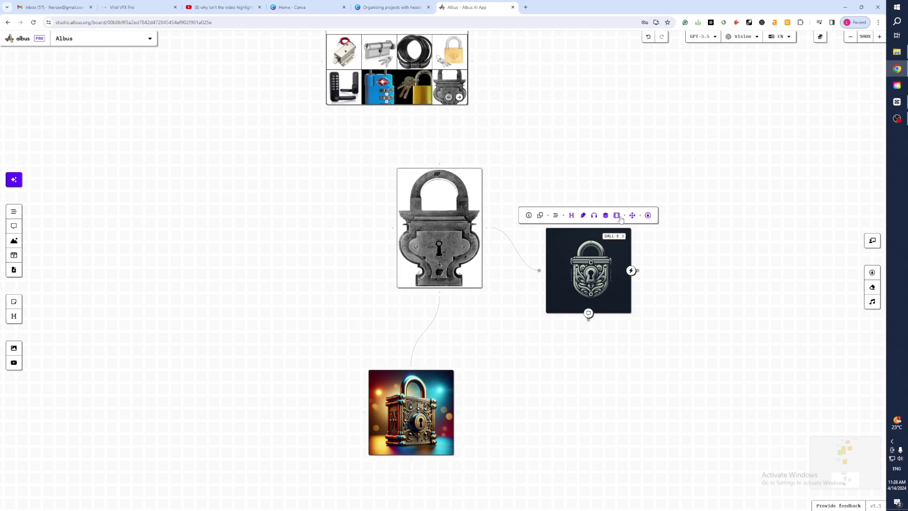
Generate a similar image from the dark padlock logo using the Packaging concept style, Square (1:1) ratio and DALL·E 3 model
{"action": "left_click", "coordinate": [606, 216]}
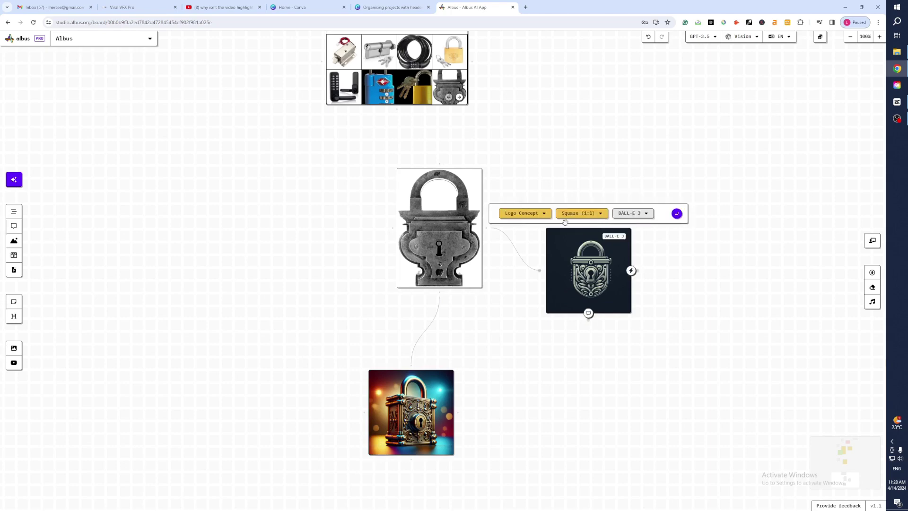
{"action": "left_click", "coordinate": [542, 216]}
{"action": "mouse_move", "coordinate": [531, 291]}
{"action": "mouse_move", "coordinate": [536, 270]}
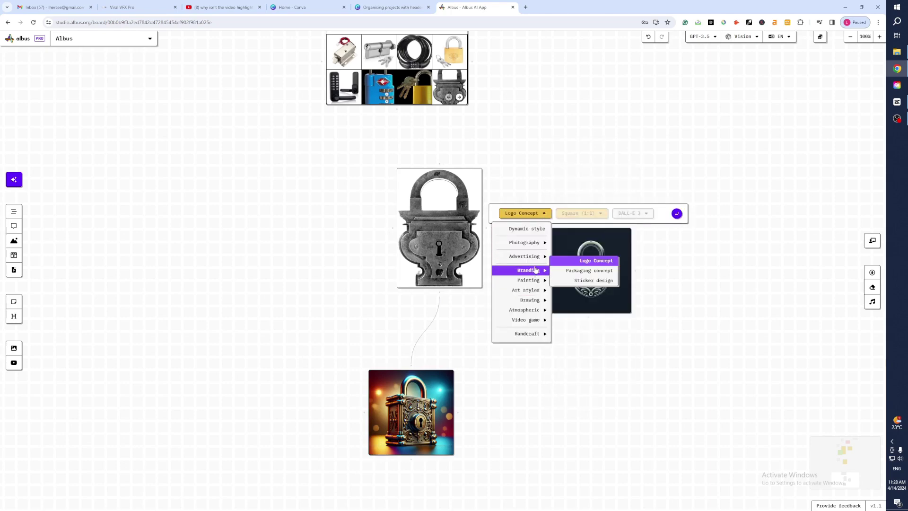
{"action": "left_click", "coordinate": [593, 273]}
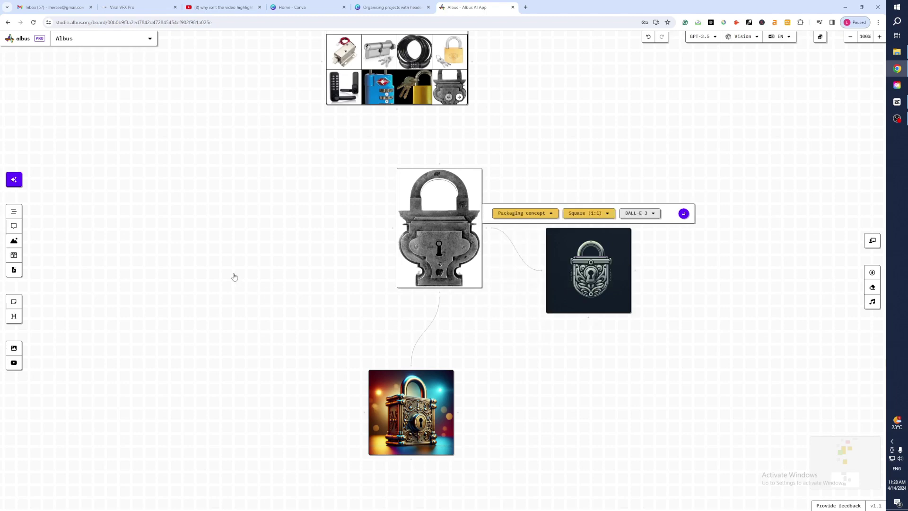
{"action": "left_click", "coordinate": [683, 214]}
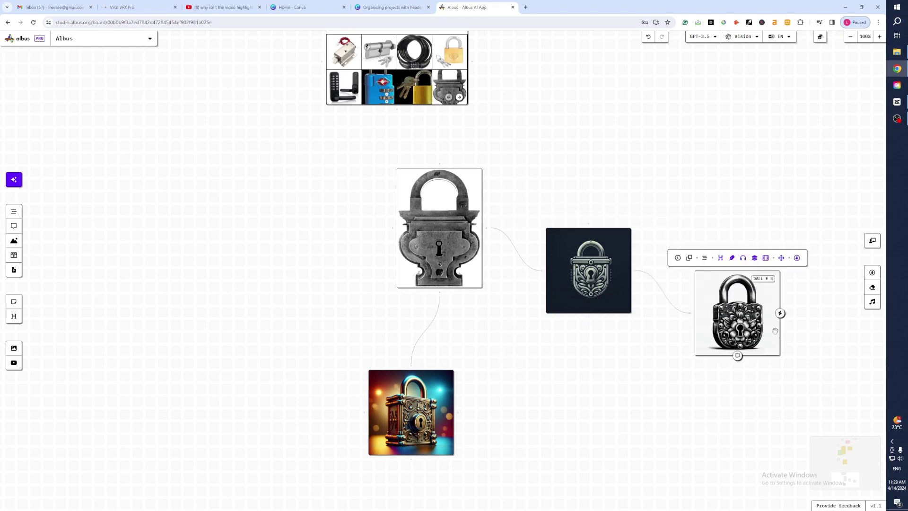
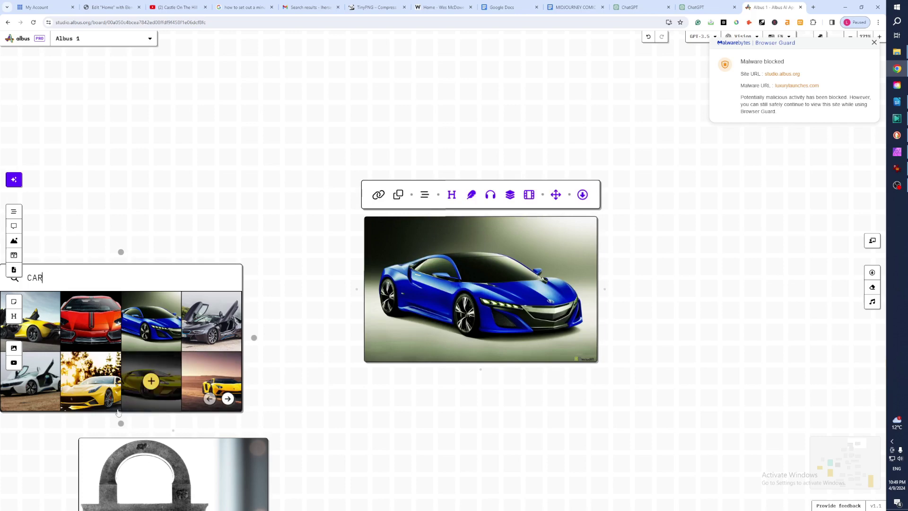
Download the blue sports car image from the board
{"action": "scroll", "coordinate": [307, 284], "scroll_direction": "down", "scroll_amount": 2}
{"action": "right_click", "coordinate": [496, 222]}
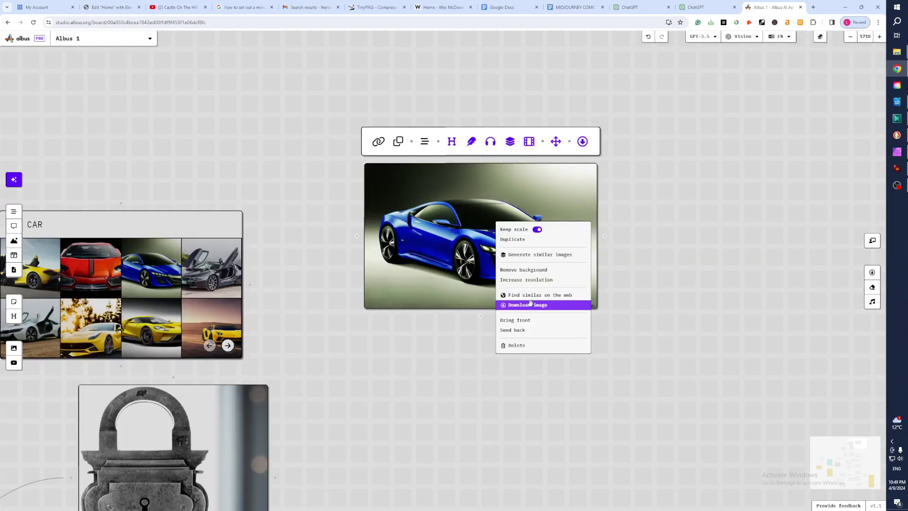
{"action": "left_click", "coordinate": [532, 306]}
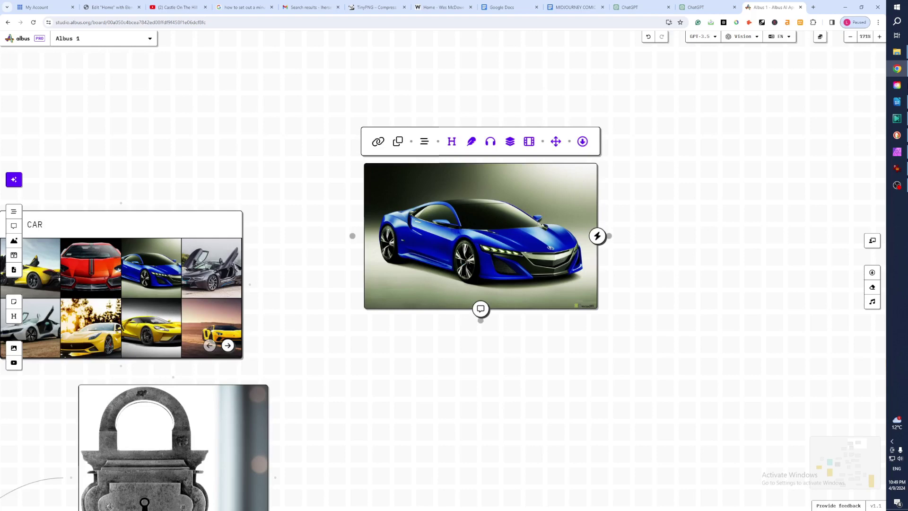
Switch to Affinity Photo and open the blue sports car image from the Downloads folder
{"action": "mouse_move", "coordinate": [900, 54]}
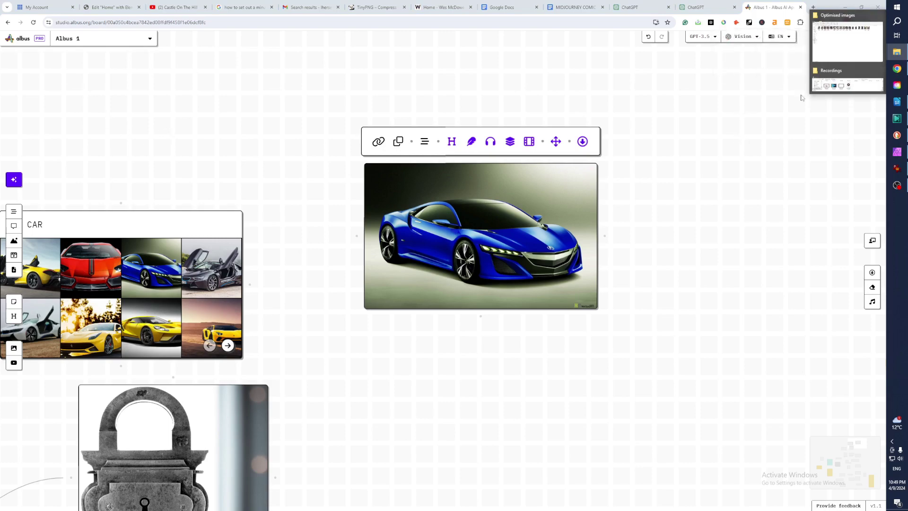
{"action": "left_click", "coordinate": [898, 152]}
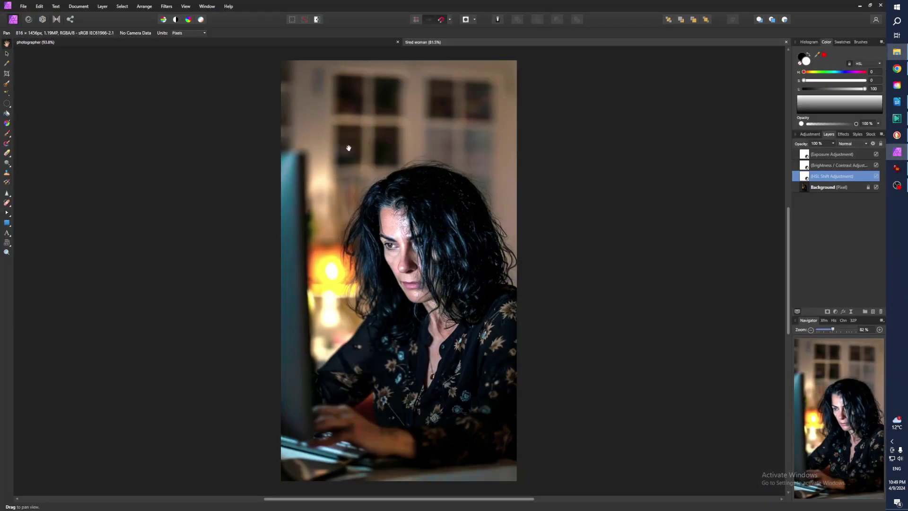
{"action": "left_click", "coordinate": [23, 6]}
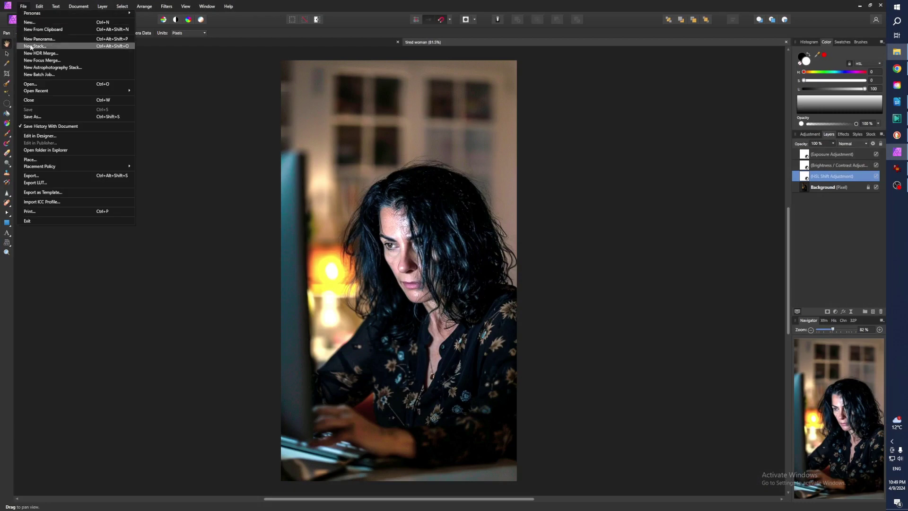
{"action": "left_click", "coordinate": [38, 85]}
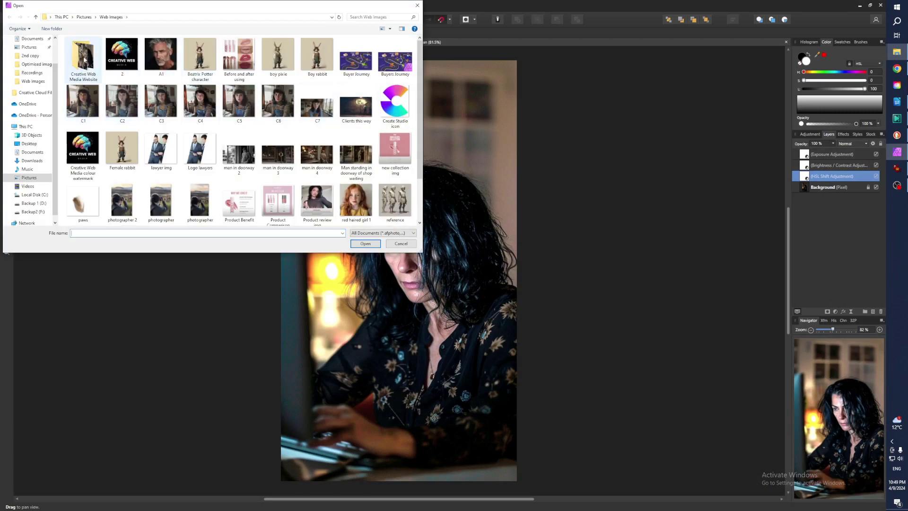
{"action": "left_click", "coordinate": [32, 161]}
{"action": "left_click", "coordinate": [83, 74]}
{"action": "left_click", "coordinate": [355, 246]}
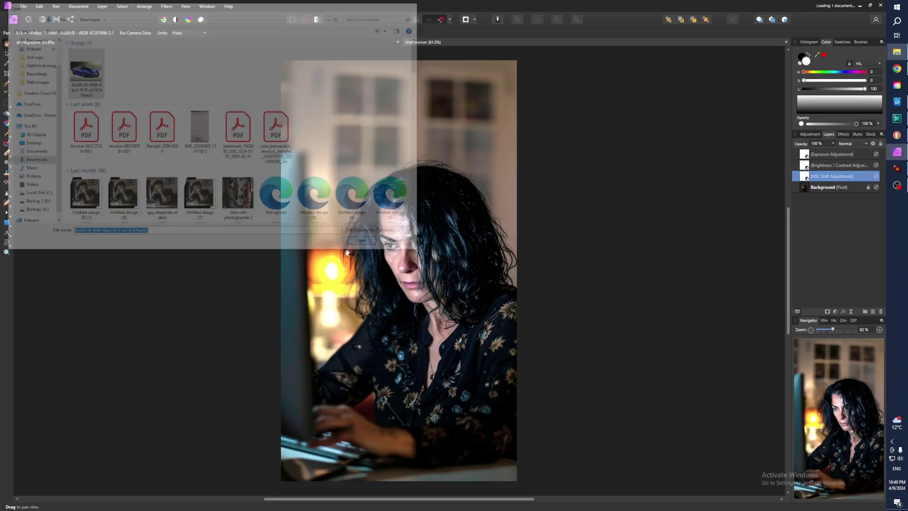
Crop the car image to about 1184 x 1050 px by trimming its right side
{"action": "left_click", "coordinate": [7, 74]}
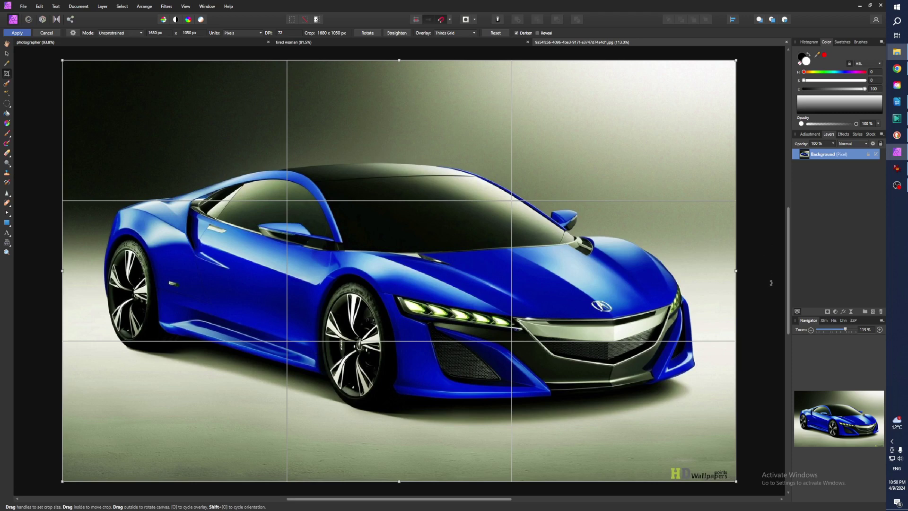
{"action": "left_click_drag", "start_coordinate": [736, 270], "coordinate": [538, 277]}
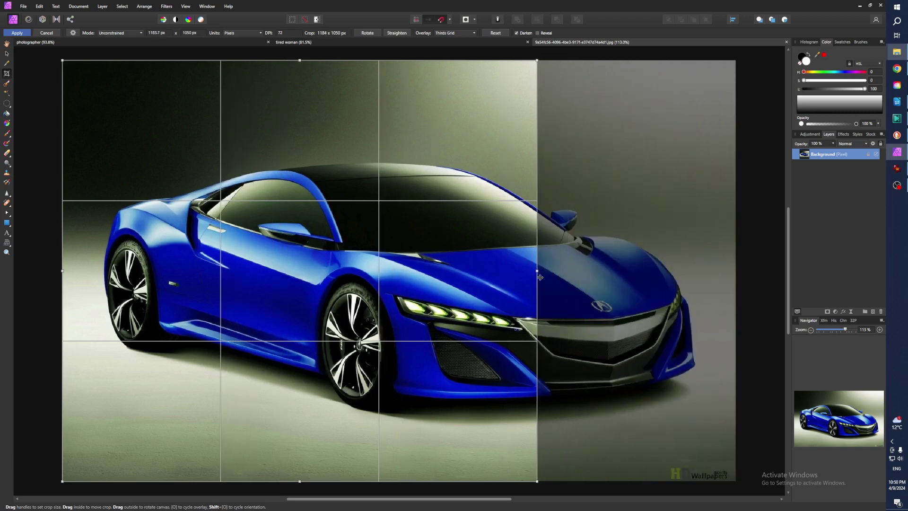
{"action": "left_click", "coordinate": [17, 33]}
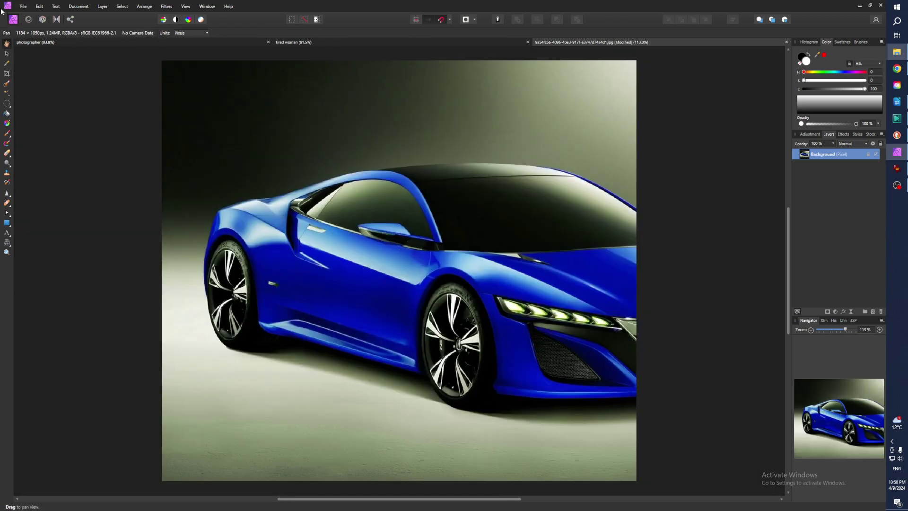
Export the cropped car image as a JPEG named CAR in the Web Images folder
{"action": "left_click", "coordinate": [23, 7]}
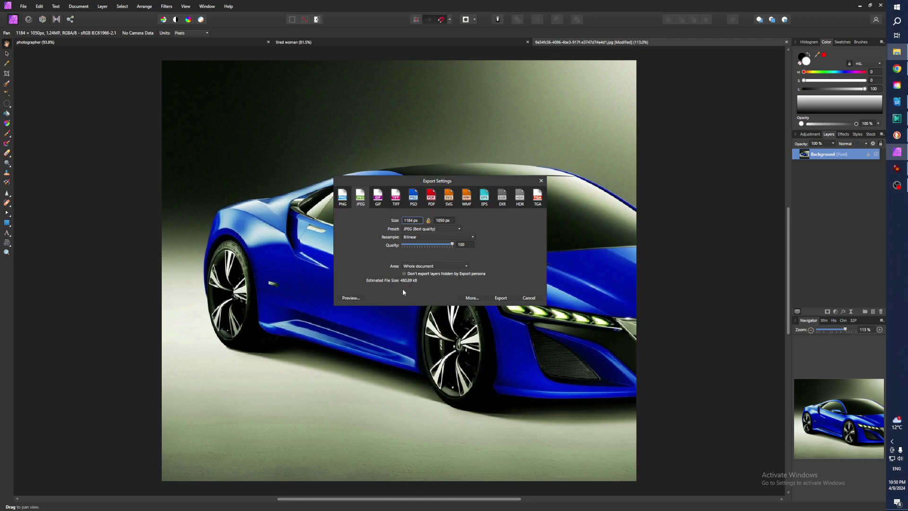
{"action": "left_click", "coordinate": [500, 298]}
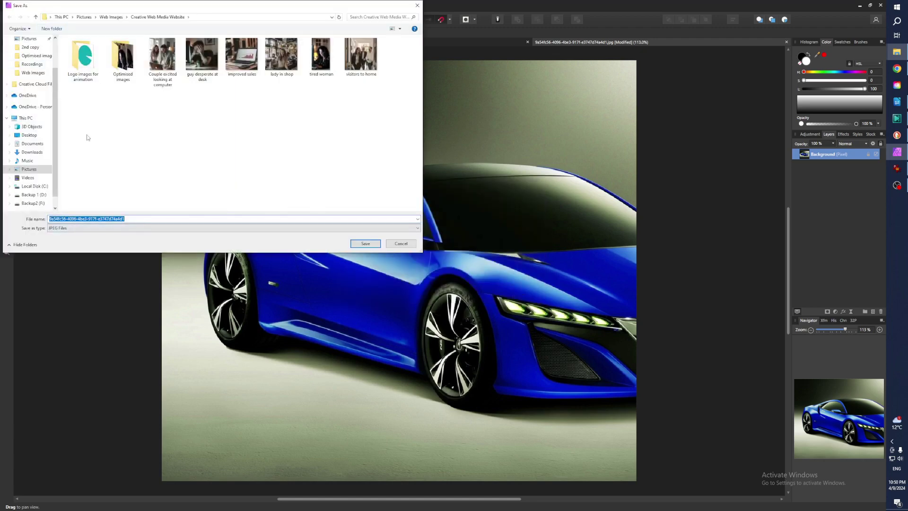
{"action": "type", "text": "CAR"}
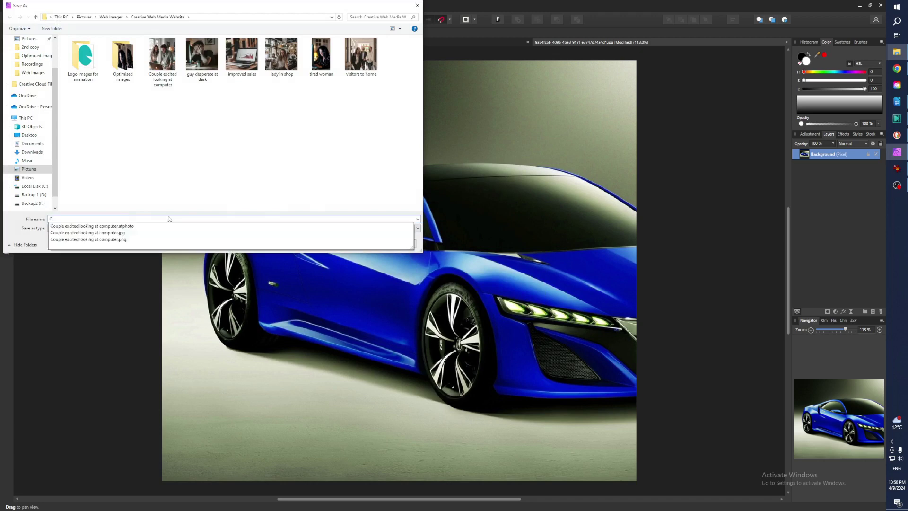
{"action": "left_click", "coordinate": [113, 17]}
{"action": "left_click", "coordinate": [369, 243]}
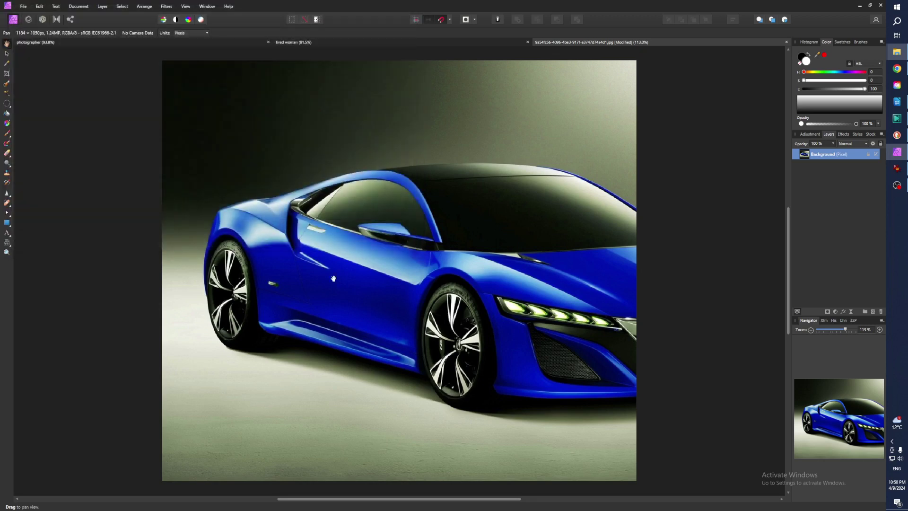
Switch back to the Albus board in Chrome and upload the CAR image from the Web Images folder
{"action": "left_click", "coordinate": [860, 7]}
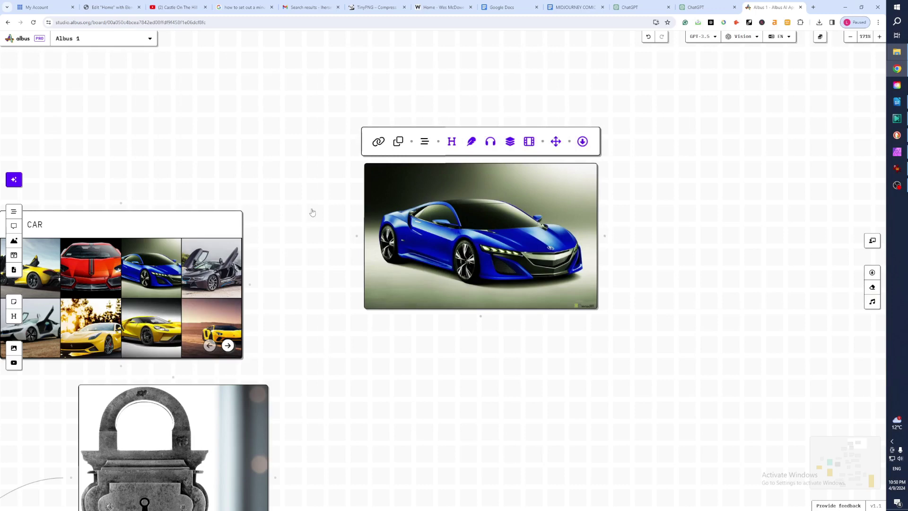
{"action": "left_click", "coordinate": [14, 272]}
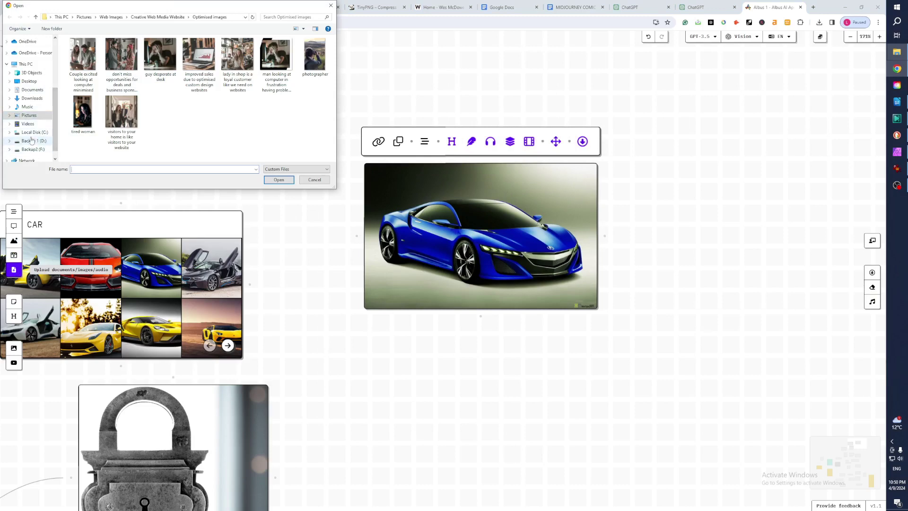
{"action": "left_click", "coordinate": [112, 17]}
{"action": "left_click", "coordinate": [121, 142]}
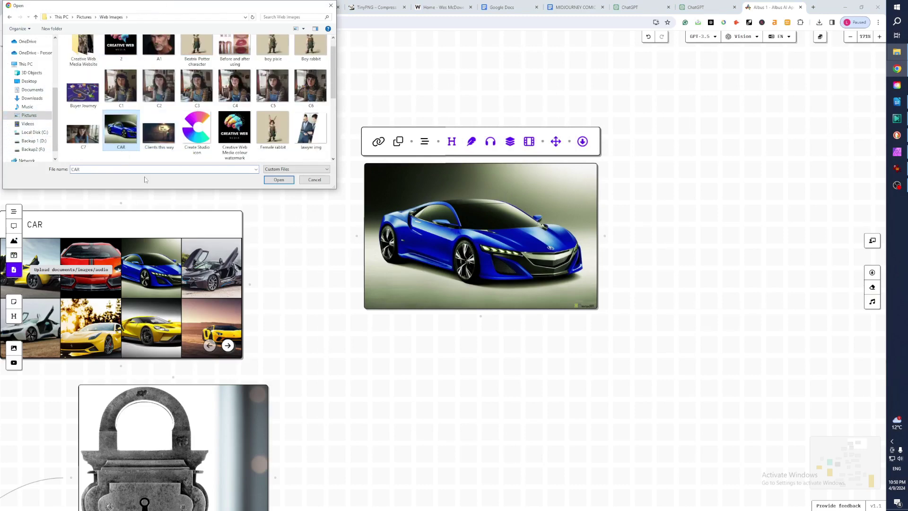
{"action": "left_click", "coordinate": [290, 182]}
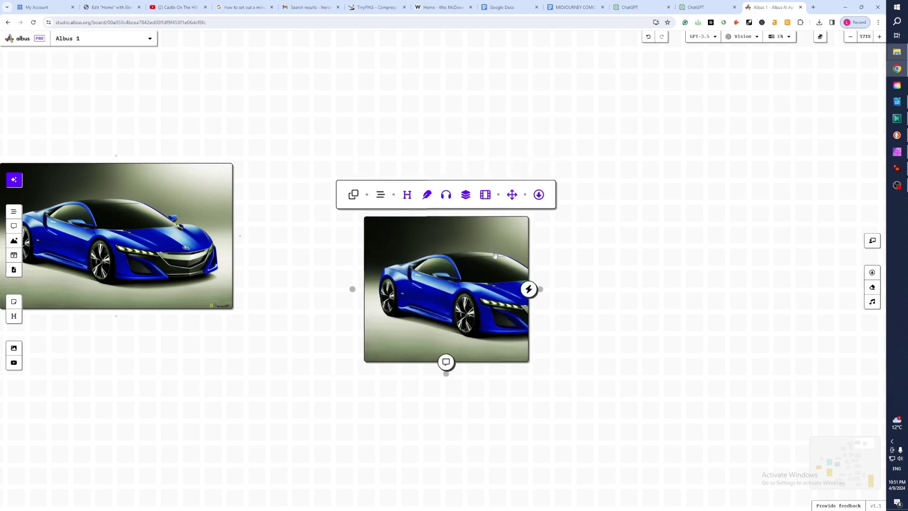
Expand the uploaded cropped car image to the right using the Cinematic stills photography style
{"action": "left_click", "coordinate": [512, 198]}
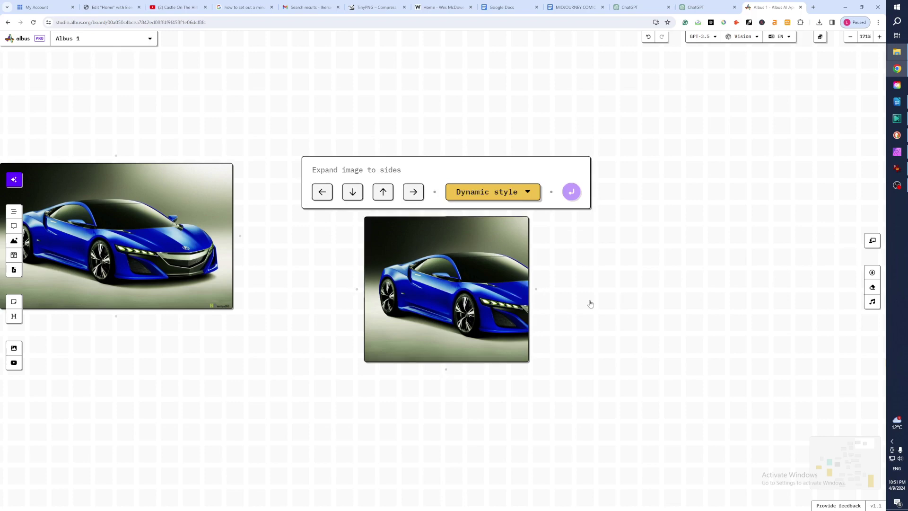
{"action": "left_click", "coordinate": [520, 196]}
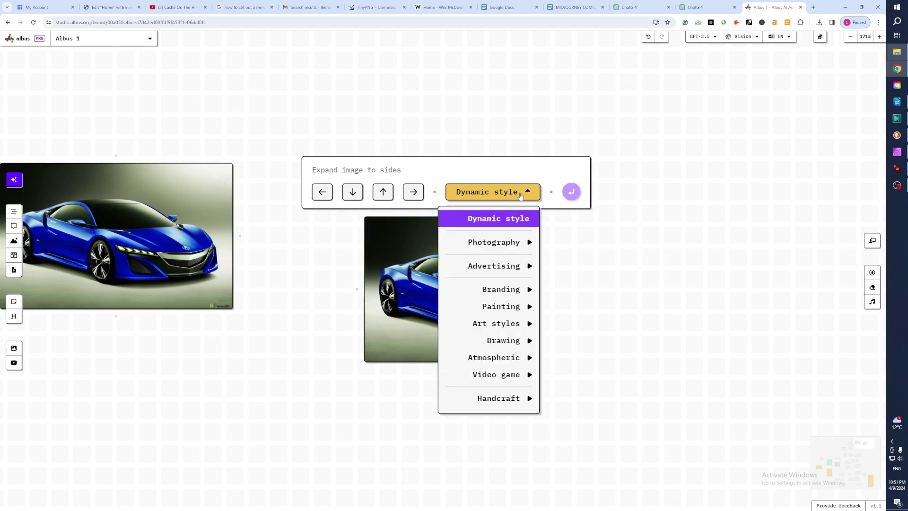
{"action": "mouse_move", "coordinate": [499, 245]}
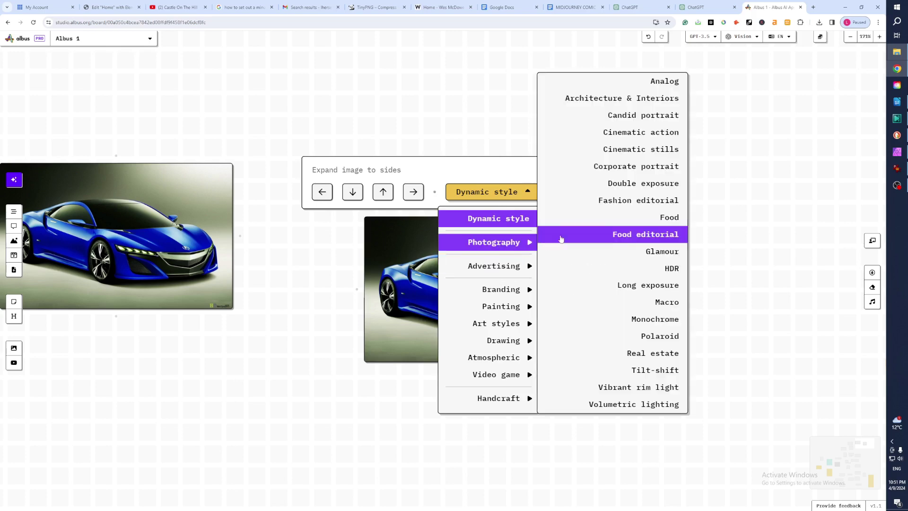
{"action": "left_click", "coordinate": [631, 150]}
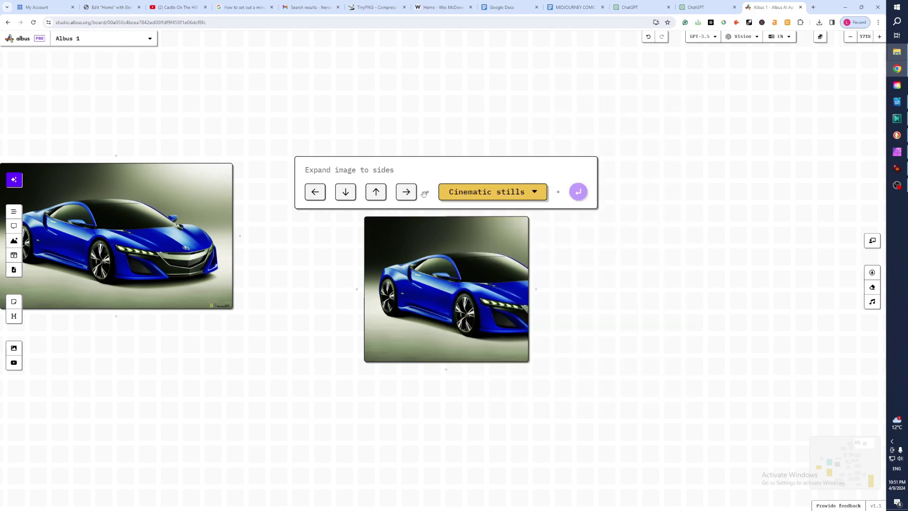
{"action": "left_click", "coordinate": [407, 197]}
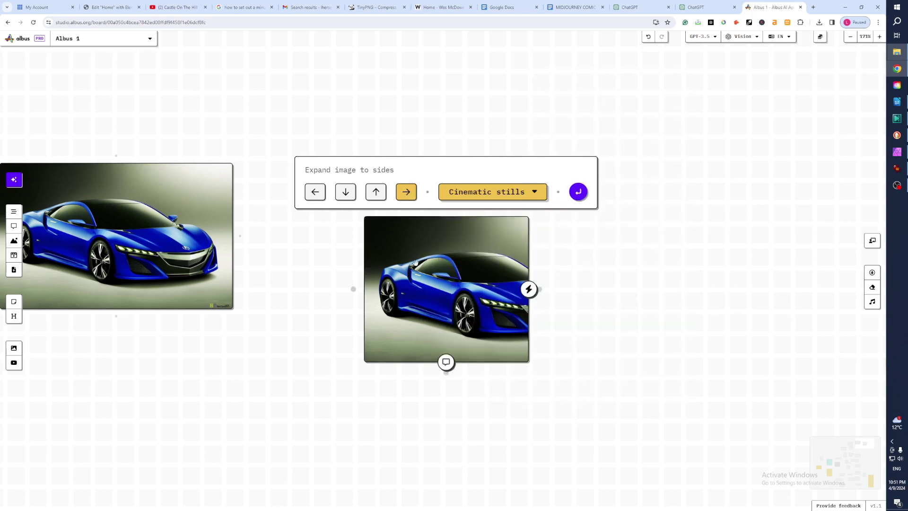
{"action": "left_click", "coordinate": [579, 193]}
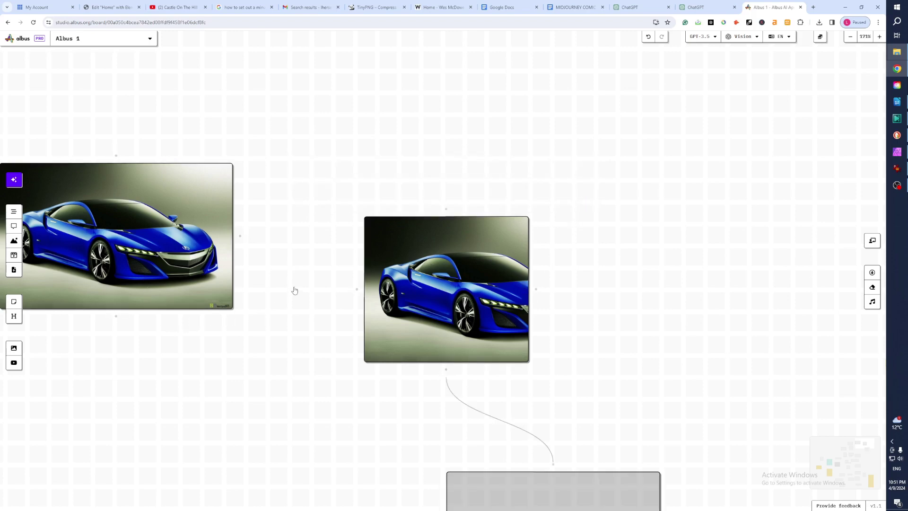
{"action": "scroll", "coordinate": [545, 402], "scroll_direction": "down", "scroll_amount": 4}
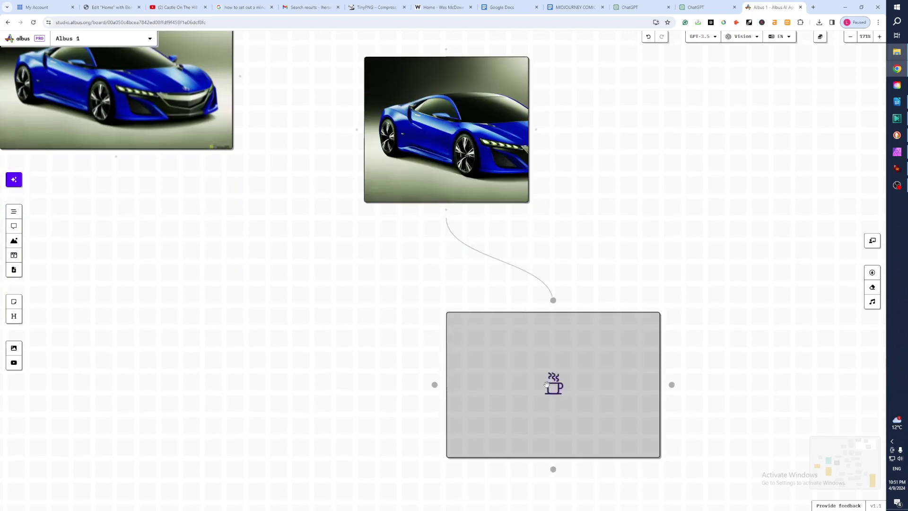
{"action": "scroll", "coordinate": [618, 402], "scroll_direction": "down", "scroll_amount": 3}
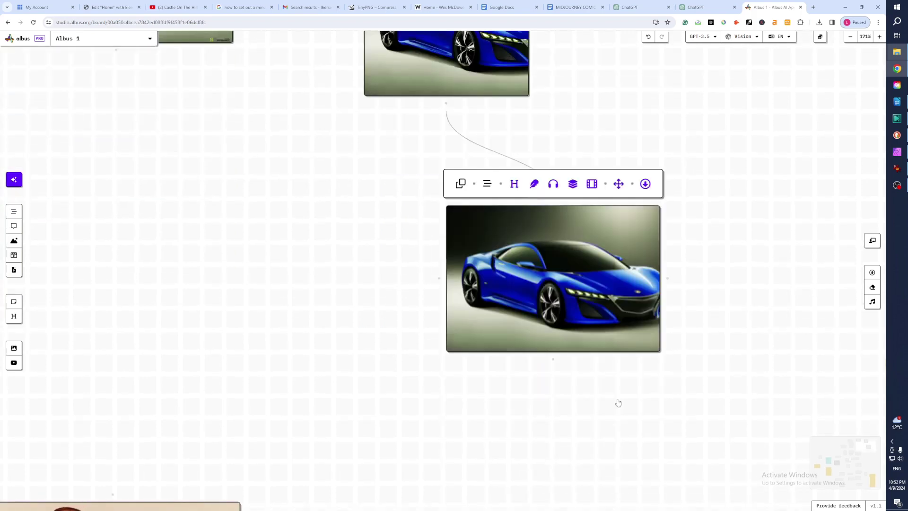
Expand the newly generated, wider car image further to the right, again in the Cinematic stills style
{"action": "mouse_move", "coordinate": [659, 278]}
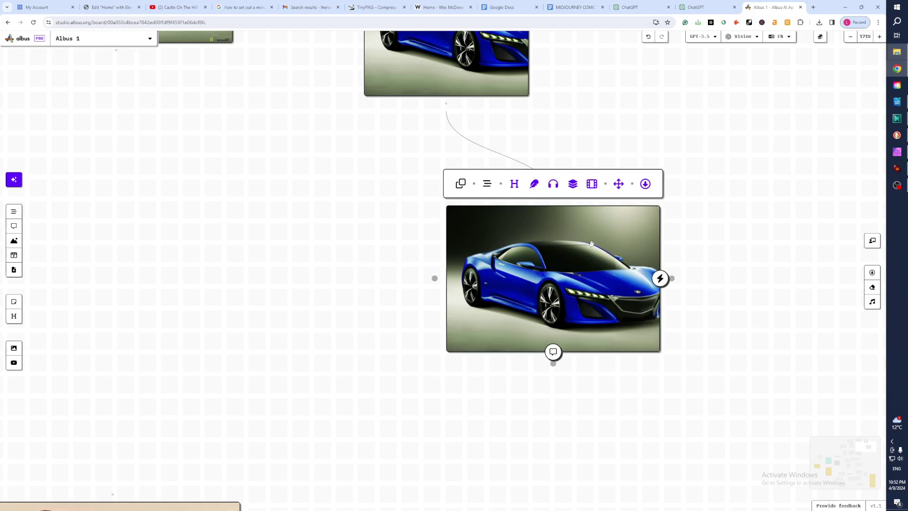
{"action": "left_click", "coordinate": [619, 184]}
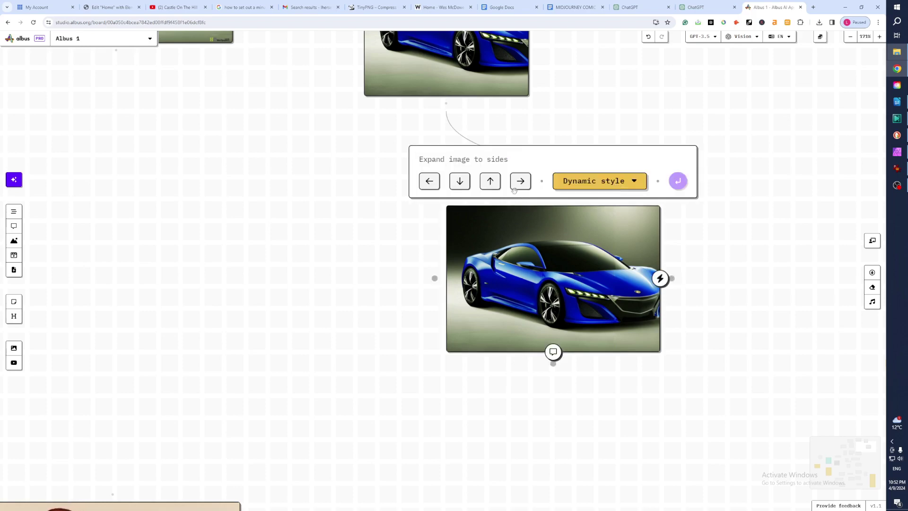
{"action": "left_click", "coordinate": [630, 188]}
{"action": "mouse_move", "coordinate": [611, 236]}
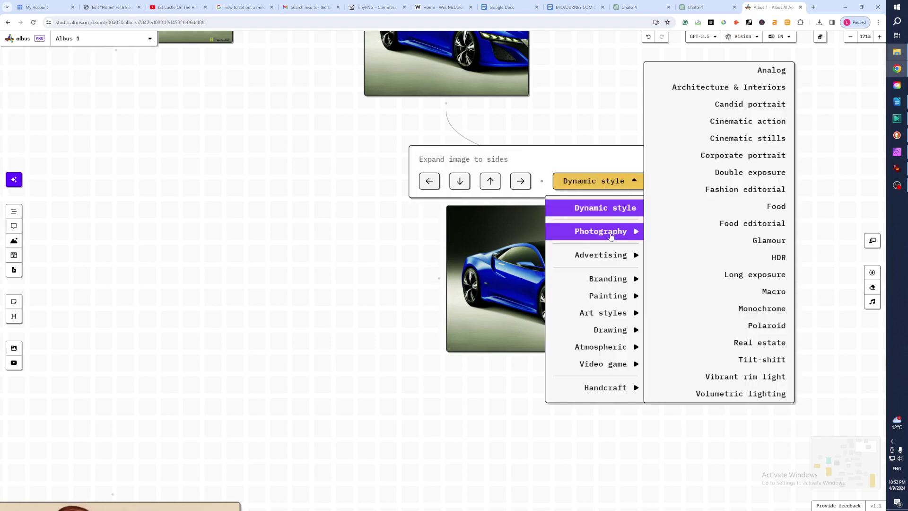
{"action": "left_click", "coordinate": [738, 138]}
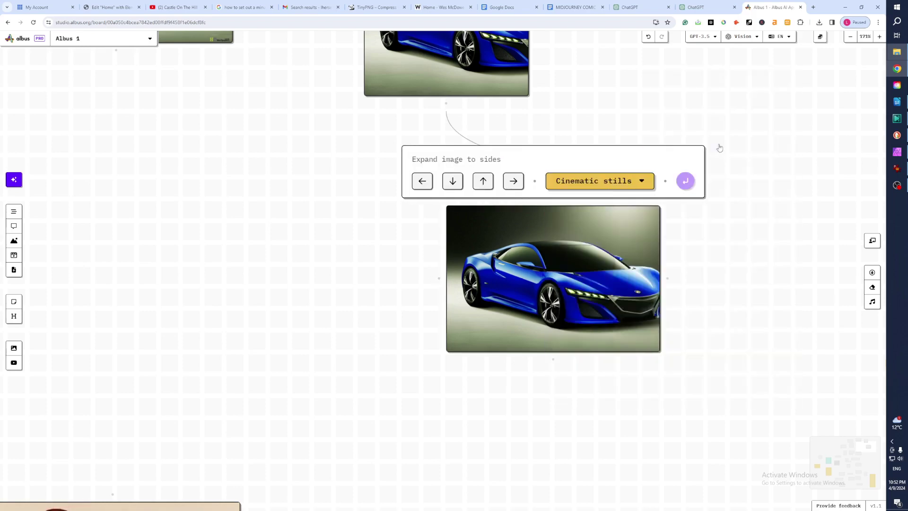
{"action": "left_click", "coordinate": [515, 188]}
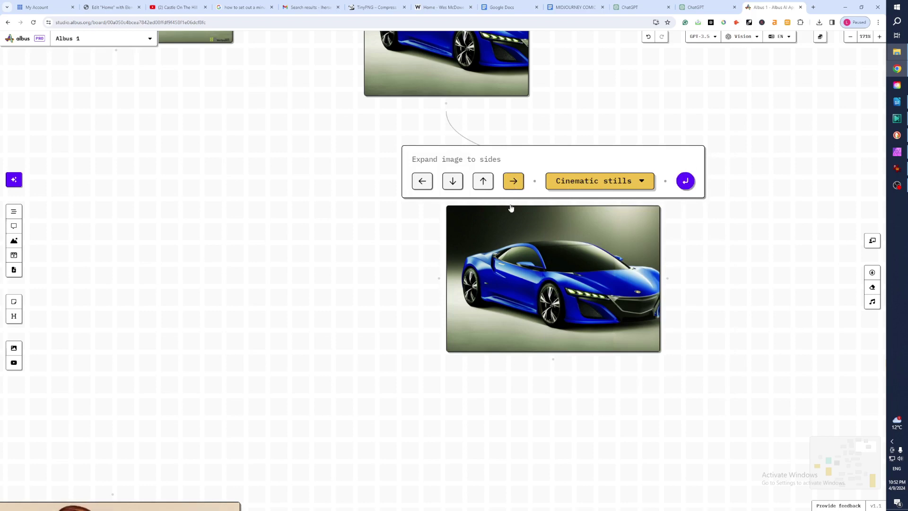
{"action": "left_click", "coordinate": [686, 182]}
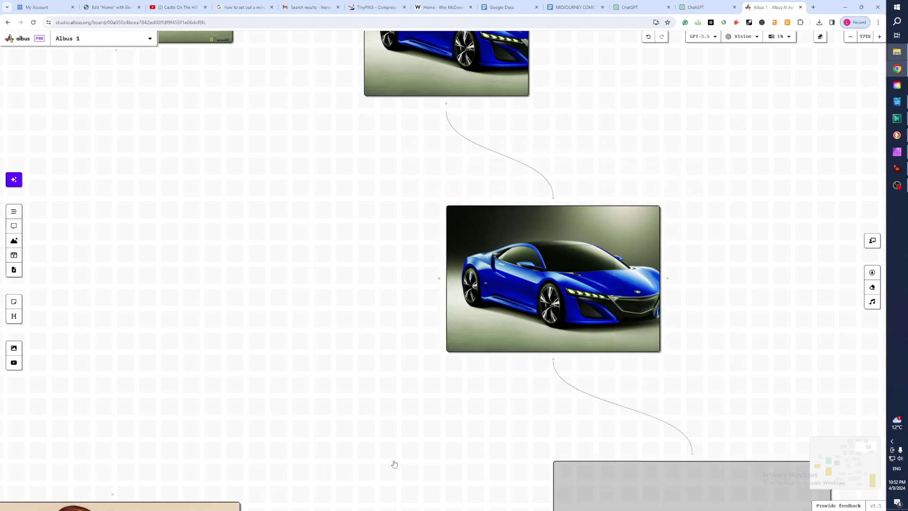
{"action": "scroll", "coordinate": [651, 407], "scroll_direction": "down", "scroll_amount": 5}
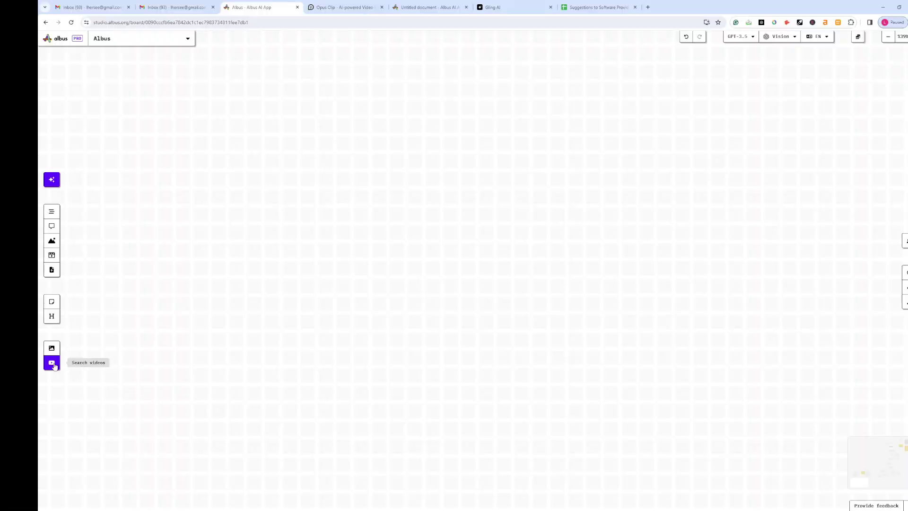
Add a YouTube video search card to the board and search it for "goats"
{"action": "left_click", "coordinate": [51, 363]}
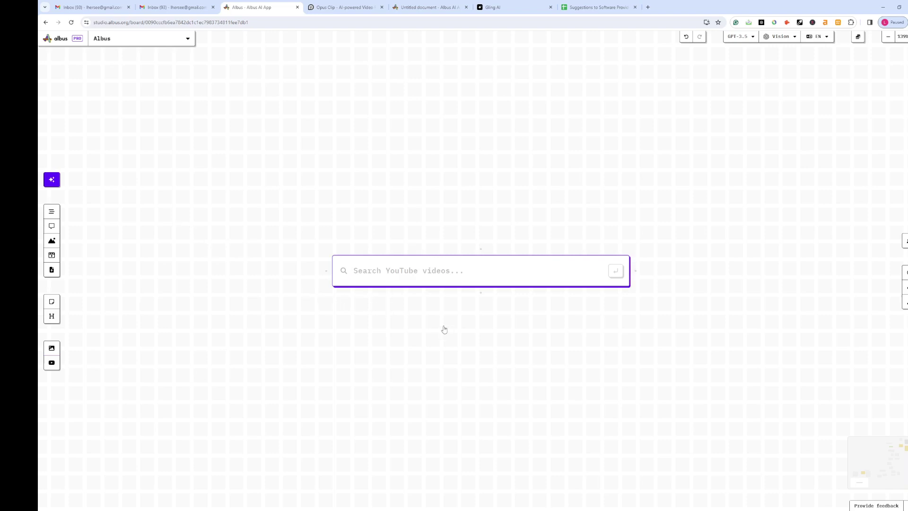
{"action": "type", "text": "goats"}
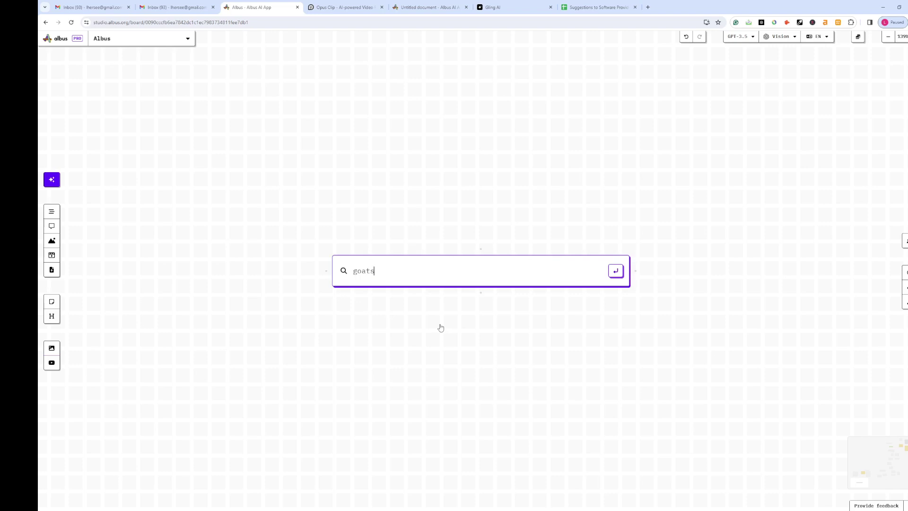
{"action": "key", "text": "Return"}
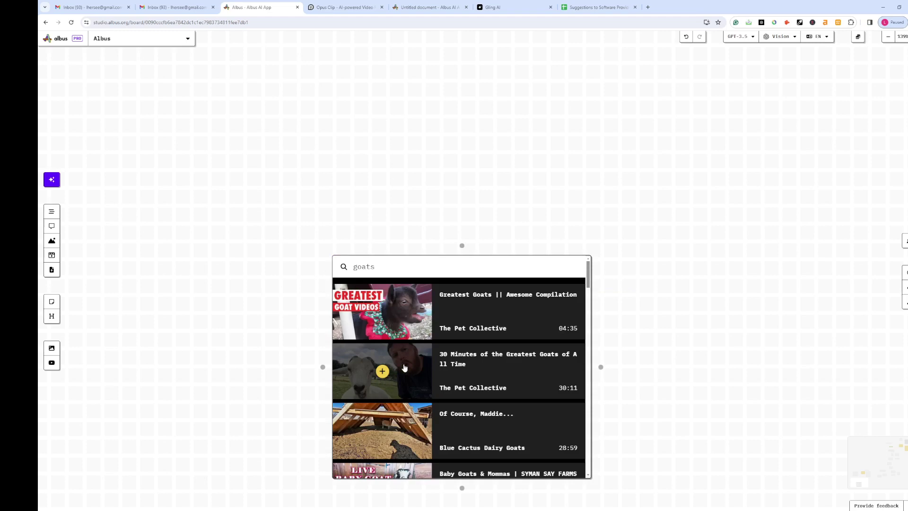
Browse the goat videos and add "Sometimes Tough Decisions Must Be Made (miniature goat farm adventures)" to the board
{"action": "scroll", "coordinate": [407, 402], "scroll_direction": "down", "scroll_amount": 10}
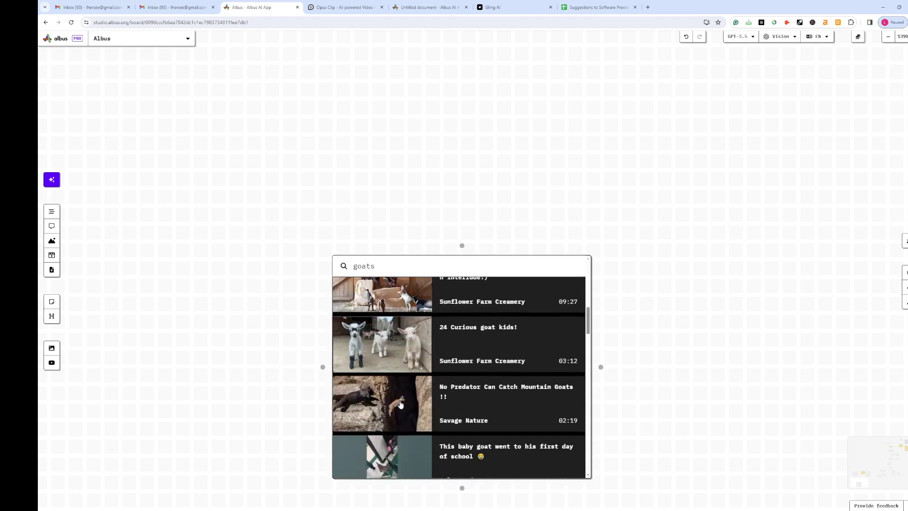
{"action": "scroll", "coordinate": [400, 405], "scroll_direction": "up", "scroll_amount": 5}
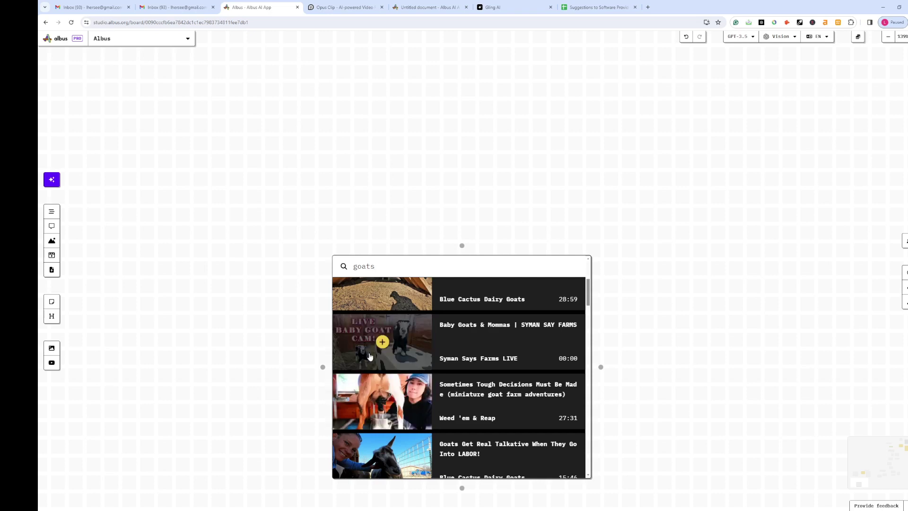
{"action": "scroll", "coordinate": [378, 362], "scroll_direction": "down", "scroll_amount": 2}
{"action": "scroll", "coordinate": [383, 369], "scroll_direction": "up", "scroll_amount": 1}
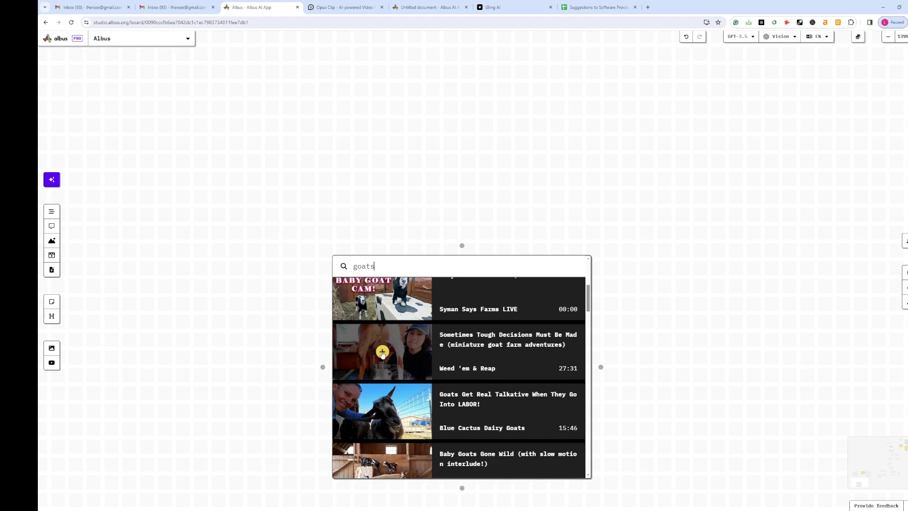
{"action": "left_click", "coordinate": [382, 353]}
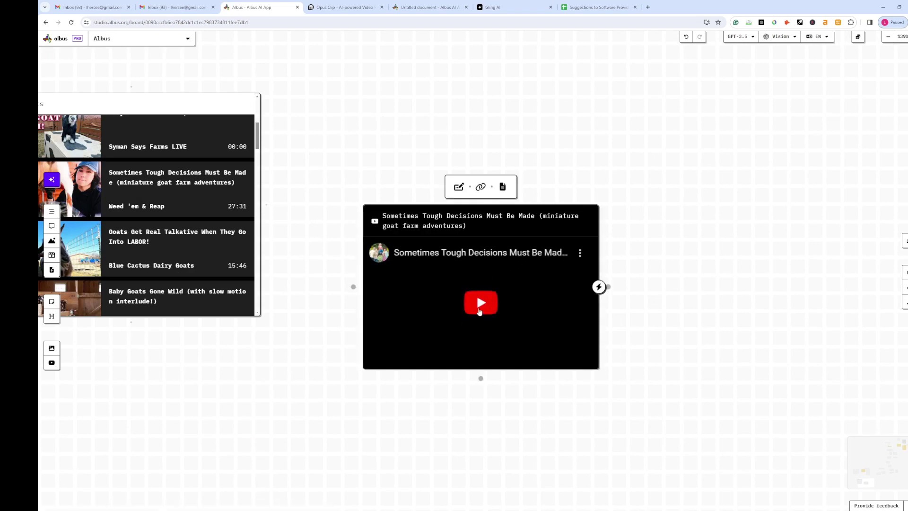
Play the added goat farm video, skip to about 10:30, and pause it
{"action": "left_click", "coordinate": [481, 305]}
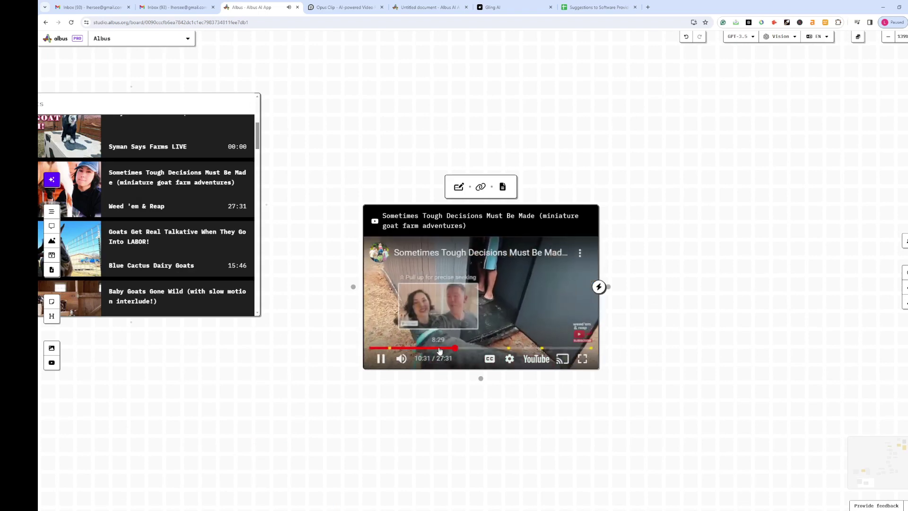
{"action": "left_click", "coordinate": [455, 349]}
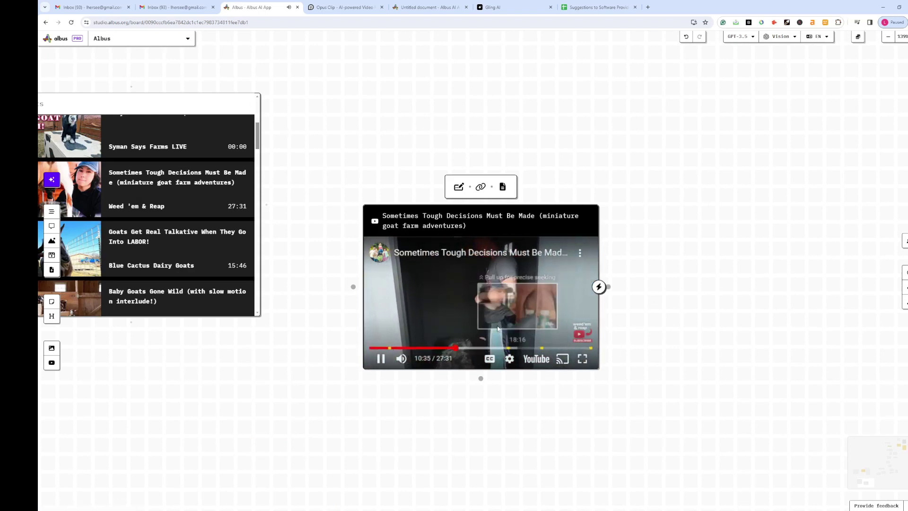
{"action": "key", "text": "space"}
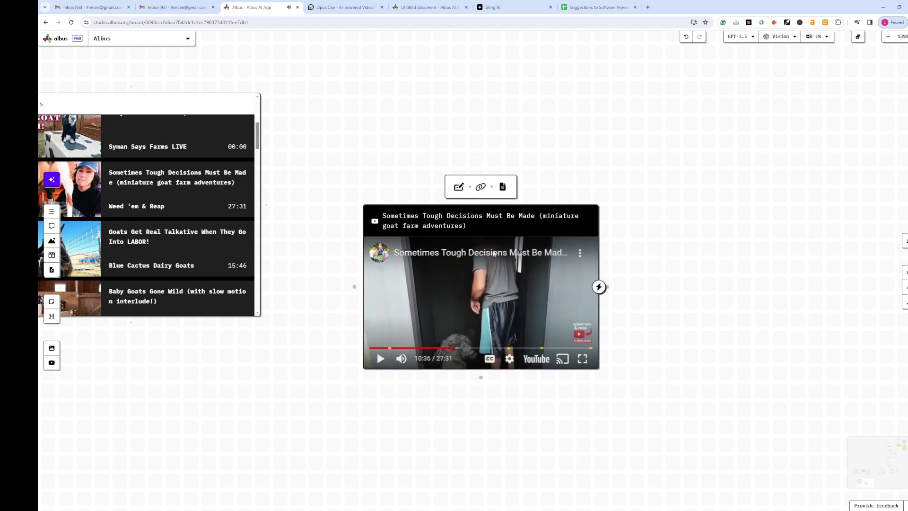
Generate a summary card from the goat farm video and view its full text
{"action": "left_click", "coordinate": [459, 188]}
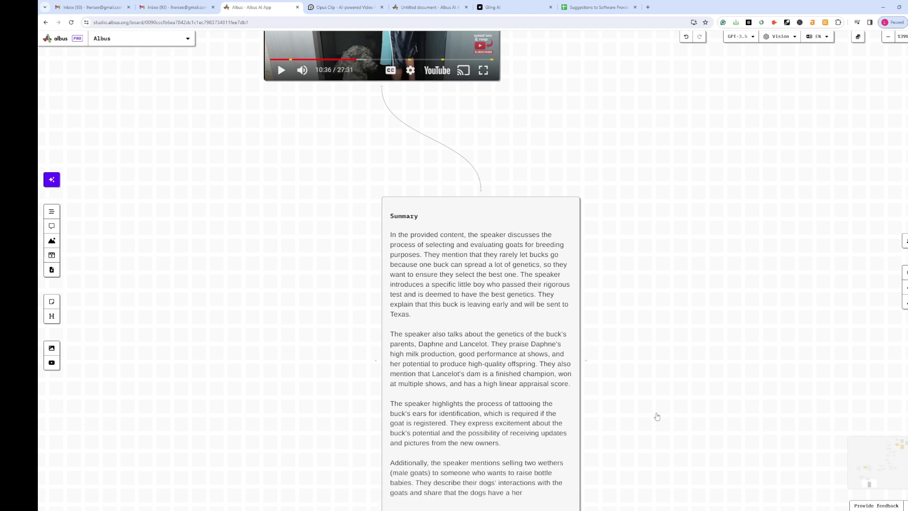
{"action": "scroll", "coordinate": [665, 415], "scroll_direction": "down", "scroll_amount": 4}
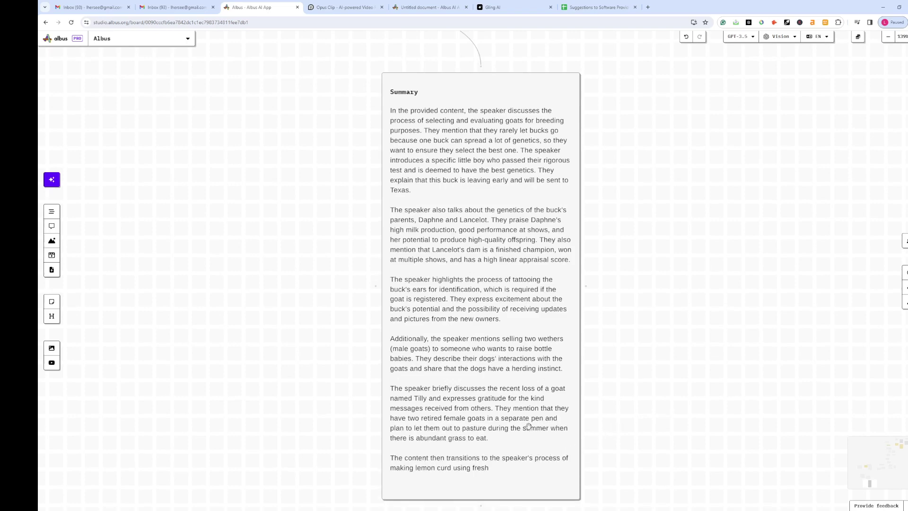
Read through the full text of the goat farm video's summary card, then return to the video card
{"action": "scroll", "coordinate": [646, 364], "scroll_direction": "down", "scroll_amount": 5}
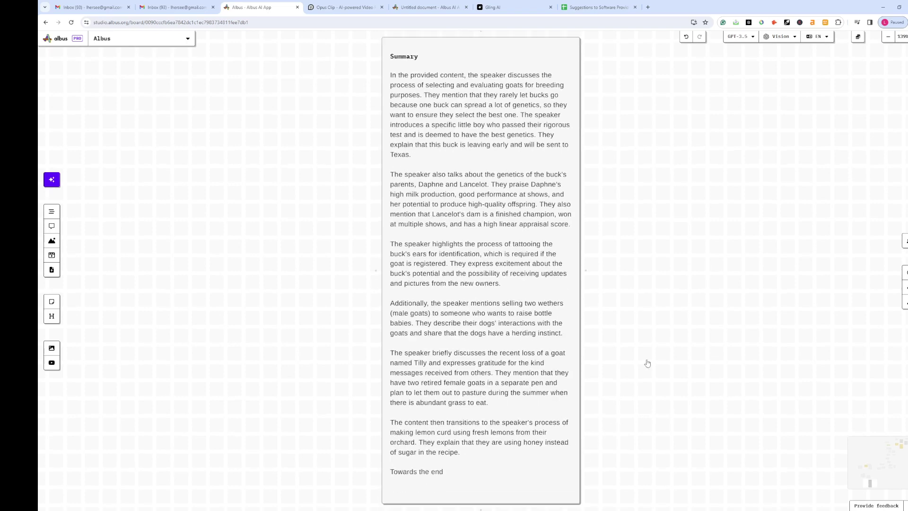
{"action": "scroll", "coordinate": [650, 354], "scroll_direction": "up", "scroll_amount": 2}
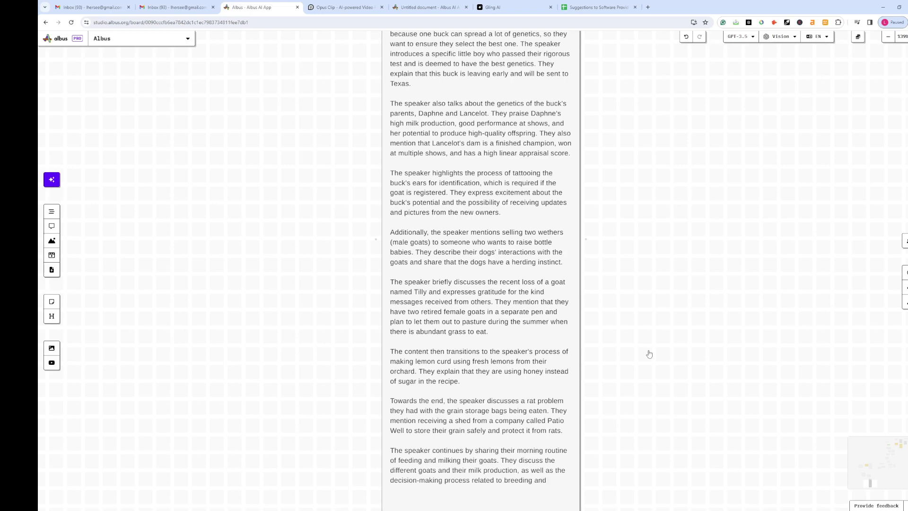
{"action": "scroll", "coordinate": [649, 354], "scroll_direction": "down", "scroll_amount": 2}
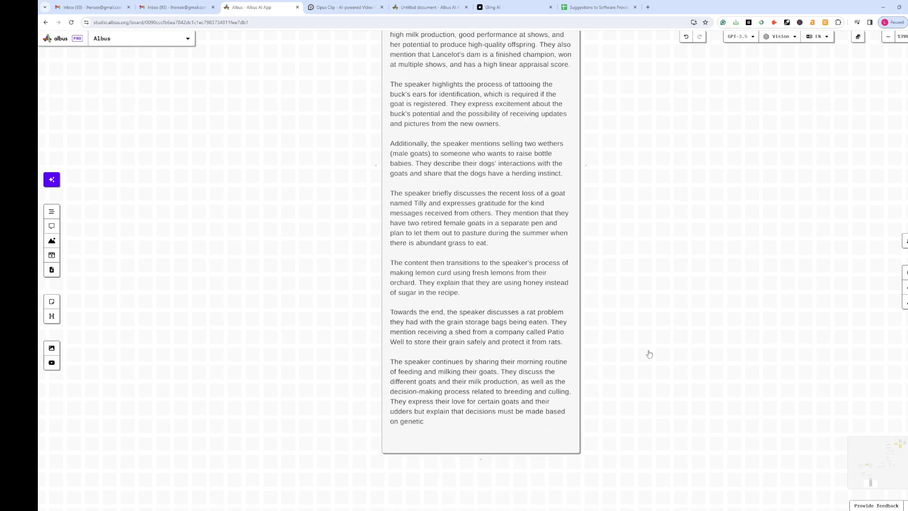
{"action": "scroll", "coordinate": [649, 354], "scroll_direction": "up", "scroll_amount": 4}
{"action": "scroll", "coordinate": [649, 354], "scroll_direction": "up", "scroll_amount": 3}
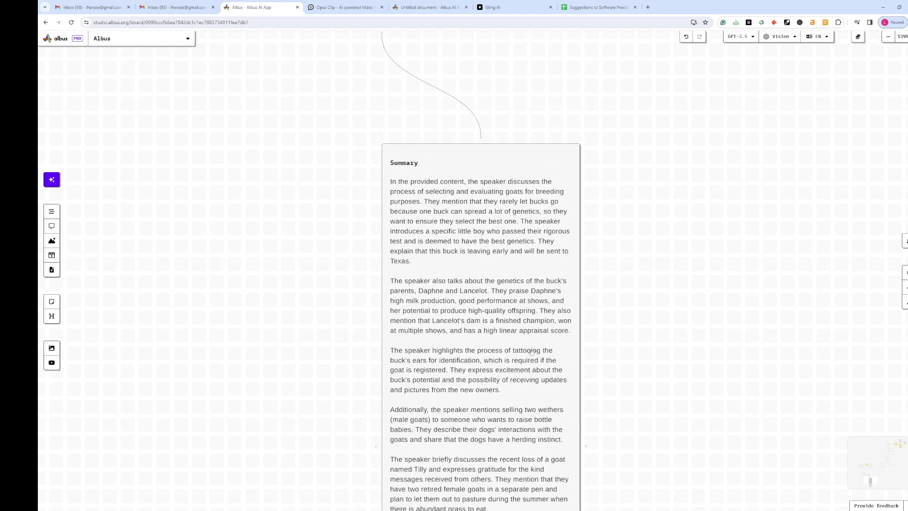
{"action": "left_click", "coordinate": [489, 366]}
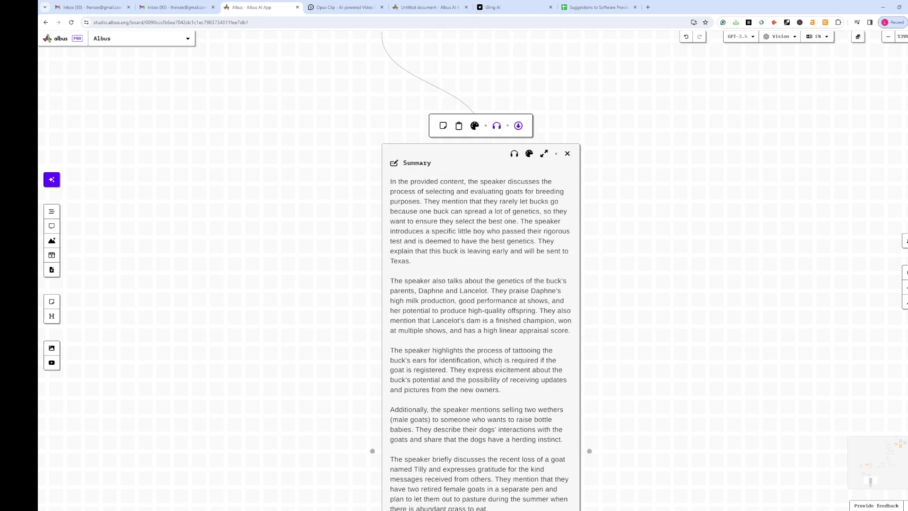
{"action": "scroll", "coordinate": [681, 354], "scroll_direction": "down", "scroll_amount": 8}
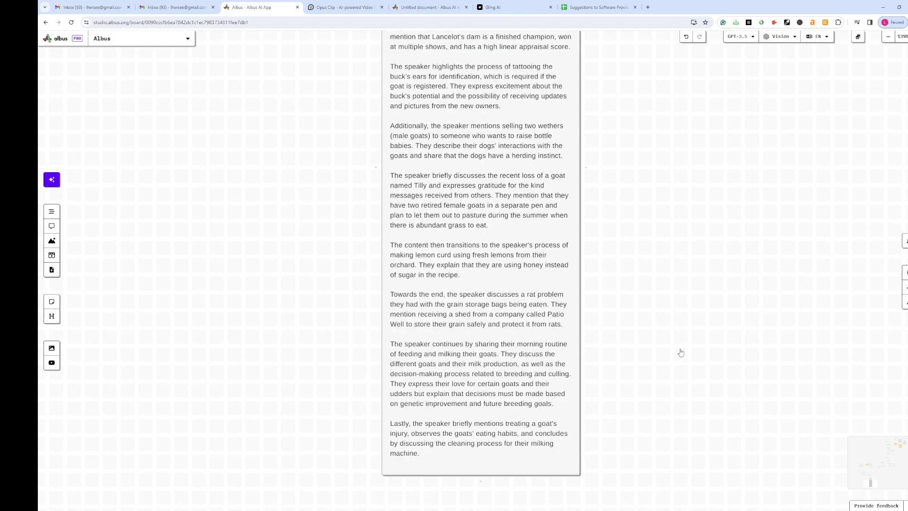
{"action": "scroll", "coordinate": [681, 353], "scroll_direction": "down", "scroll_amount": 2}
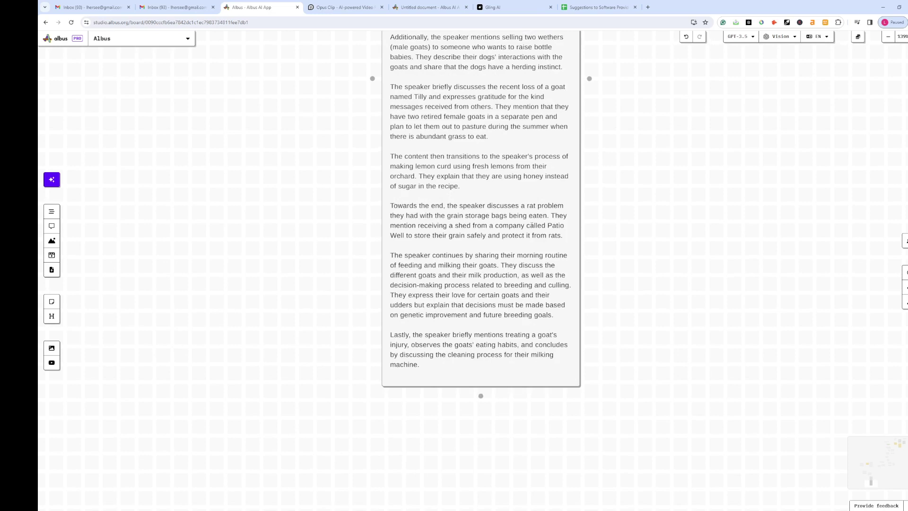
{"action": "scroll", "coordinate": [652, 231], "scroll_direction": "up", "scroll_amount": 12}
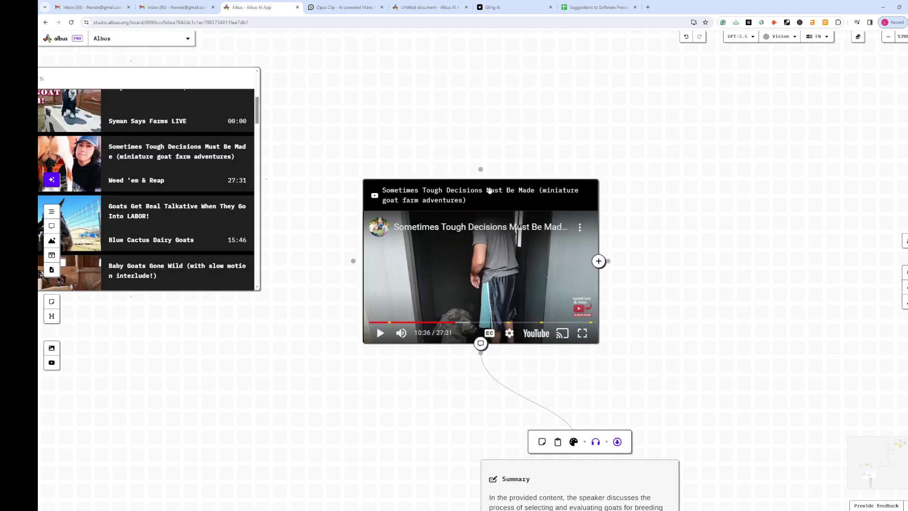
Download the goat farm video's transcript, open the text file and look through its timestamped lines
{"action": "mouse_move", "coordinate": [489, 191]}
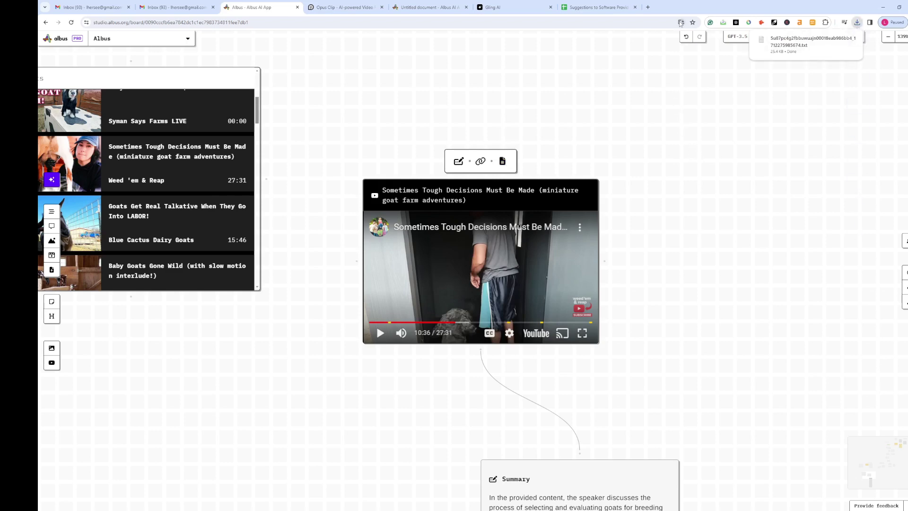
{"action": "left_click", "coordinate": [804, 41]}
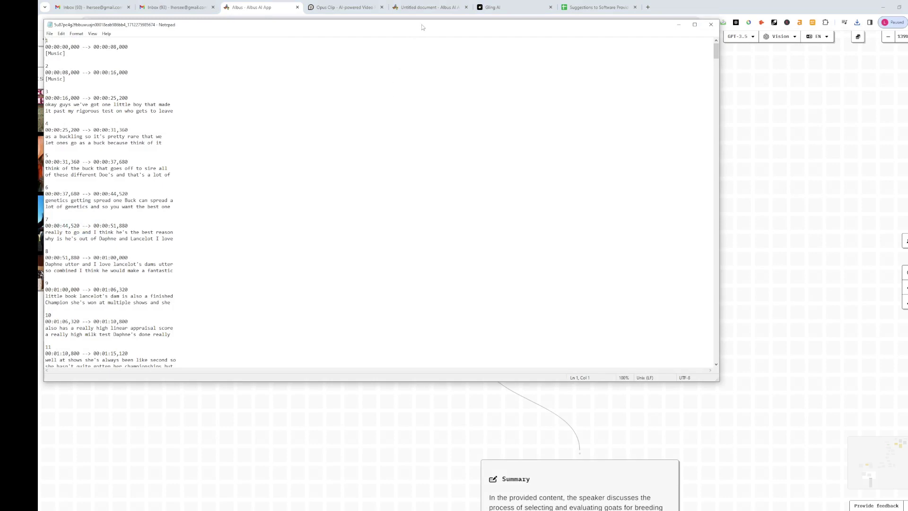
{"action": "left_click_drag", "start_coordinate": [421, 28], "coordinate": [703, 66]}
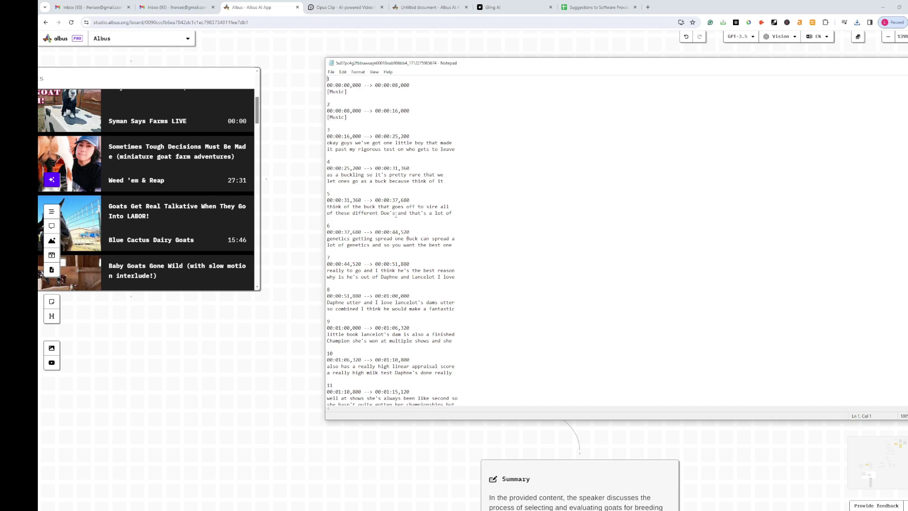
{"action": "scroll", "coordinate": [423, 319], "scroll_direction": "down", "scroll_amount": 18}
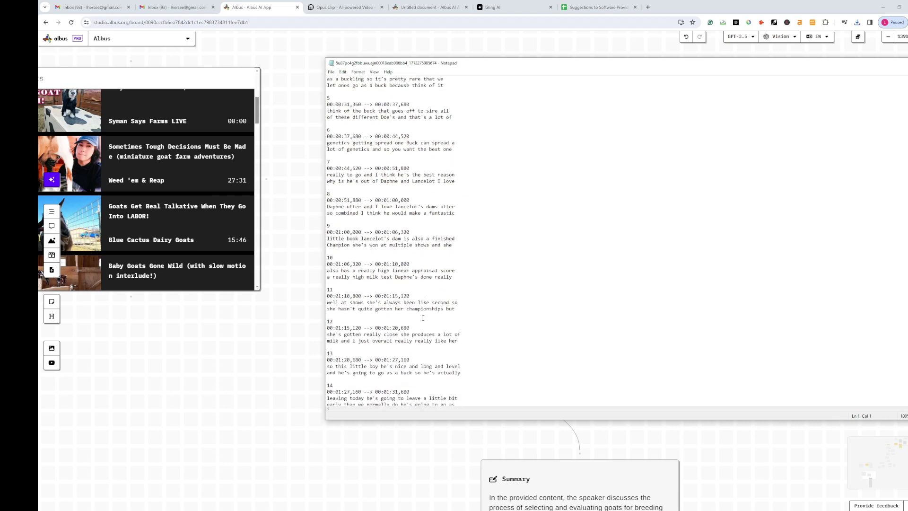
{"action": "scroll", "coordinate": [423, 316], "scroll_direction": "down", "scroll_amount": 16}
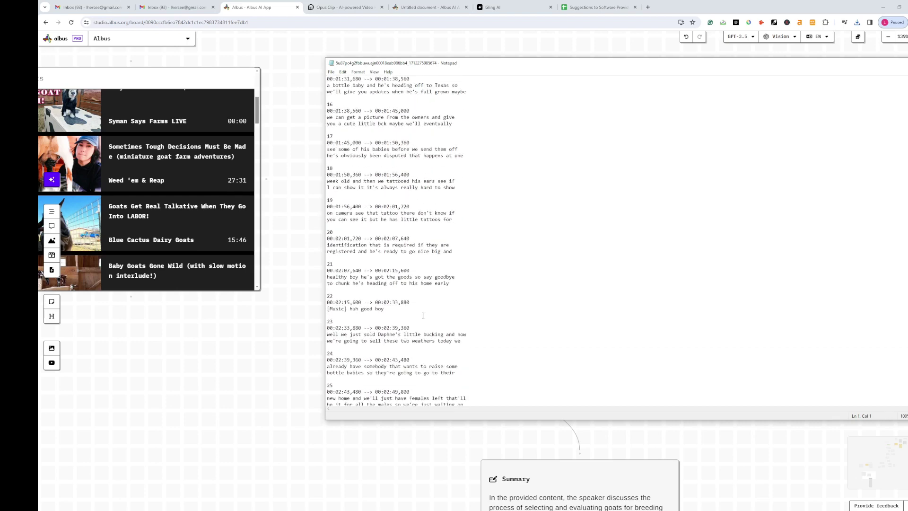
{"action": "scroll", "coordinate": [422, 313], "scroll_direction": "down", "scroll_amount": 18}
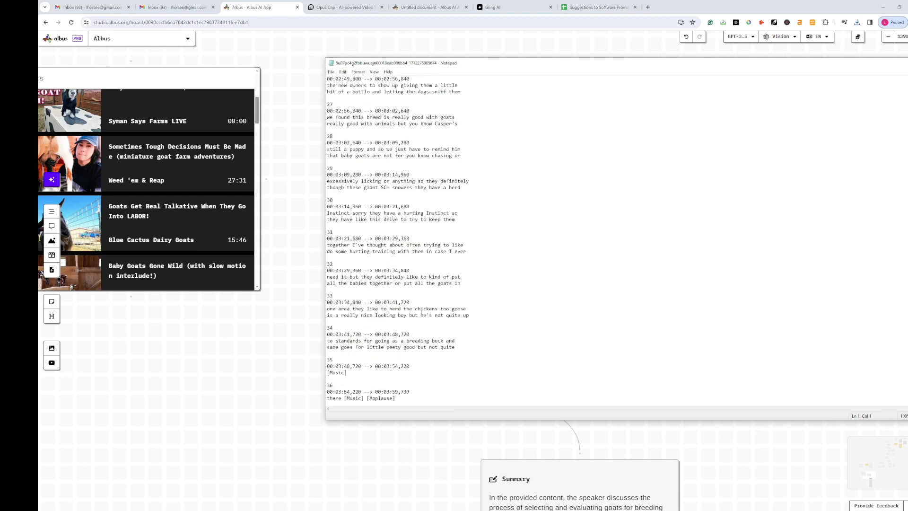
{"action": "scroll", "coordinate": [419, 309], "scroll_direction": "down", "scroll_amount": 19}
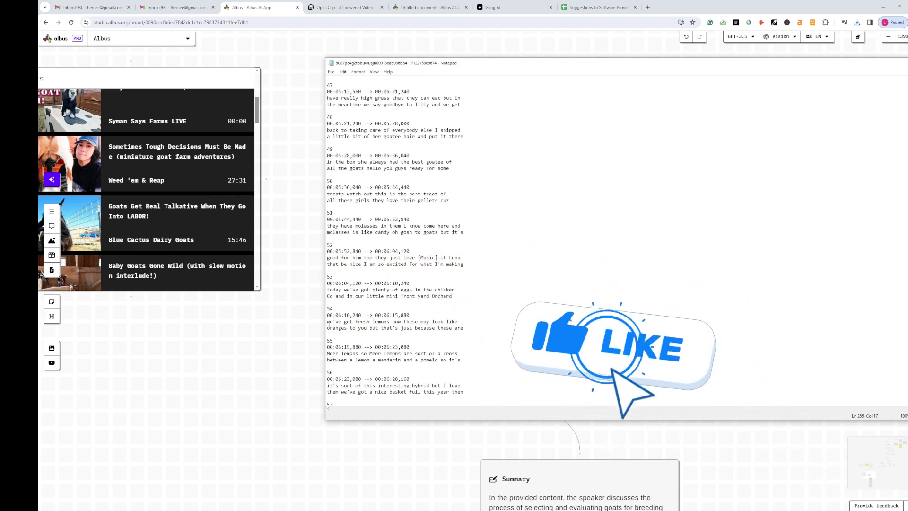
Place a blank yellow sticky note on the board above the goat farm video, clearing away the transcript and Downloads windows
{"action": "left_click", "coordinate": [51, 301]}
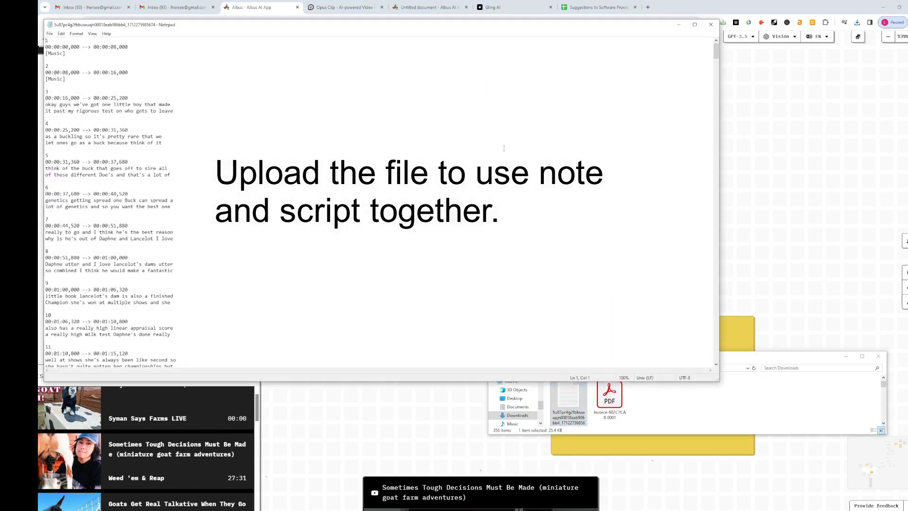
{"action": "key", "text": "shift+Up"}
{"action": "key", "text": "shift+Up"}
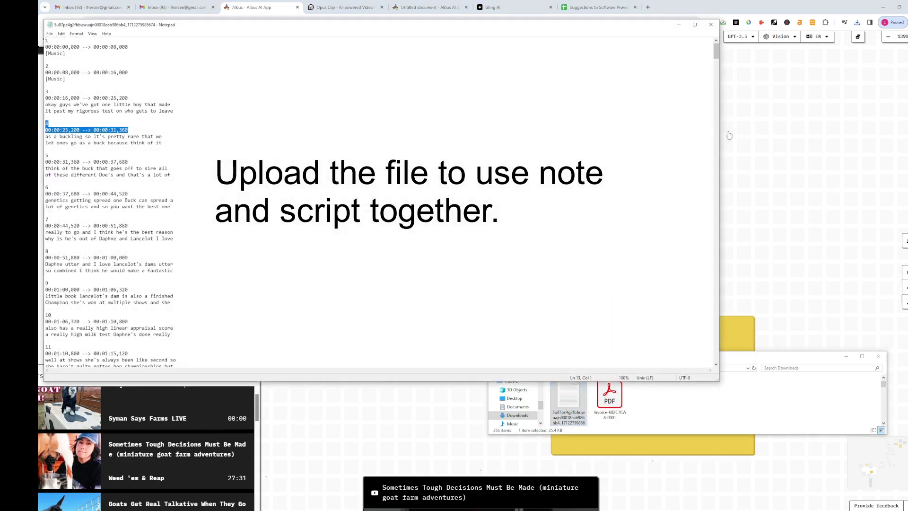
{"action": "left_click_drag", "start_coordinate": [540, 31], "coordinate": [633, 18]}
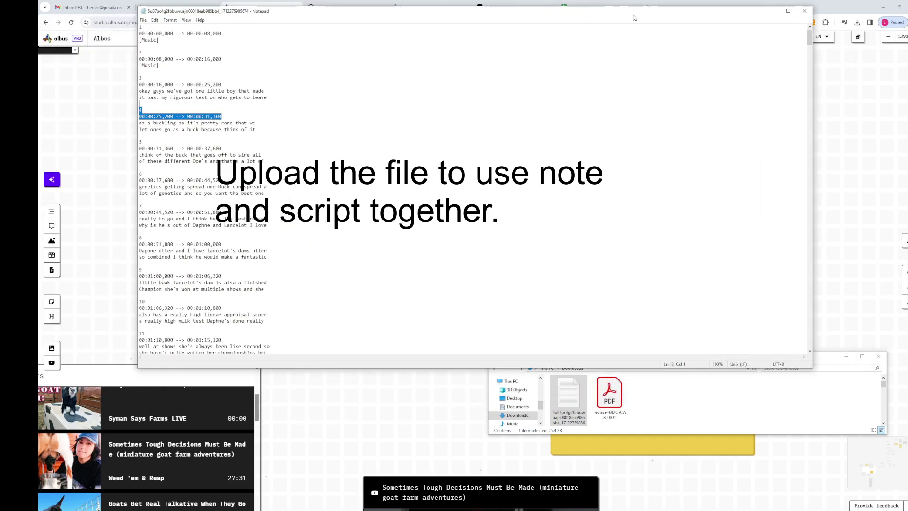
{"action": "left_click", "coordinate": [878, 356]}
{"action": "left_click", "coordinate": [642, 417]}
{"action": "left_click_drag", "start_coordinate": [641, 417], "coordinate": [608, 369]}
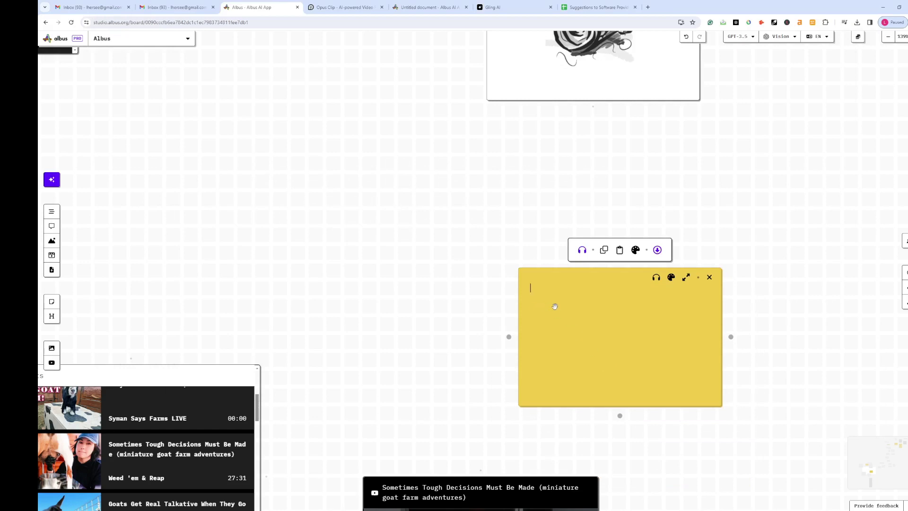